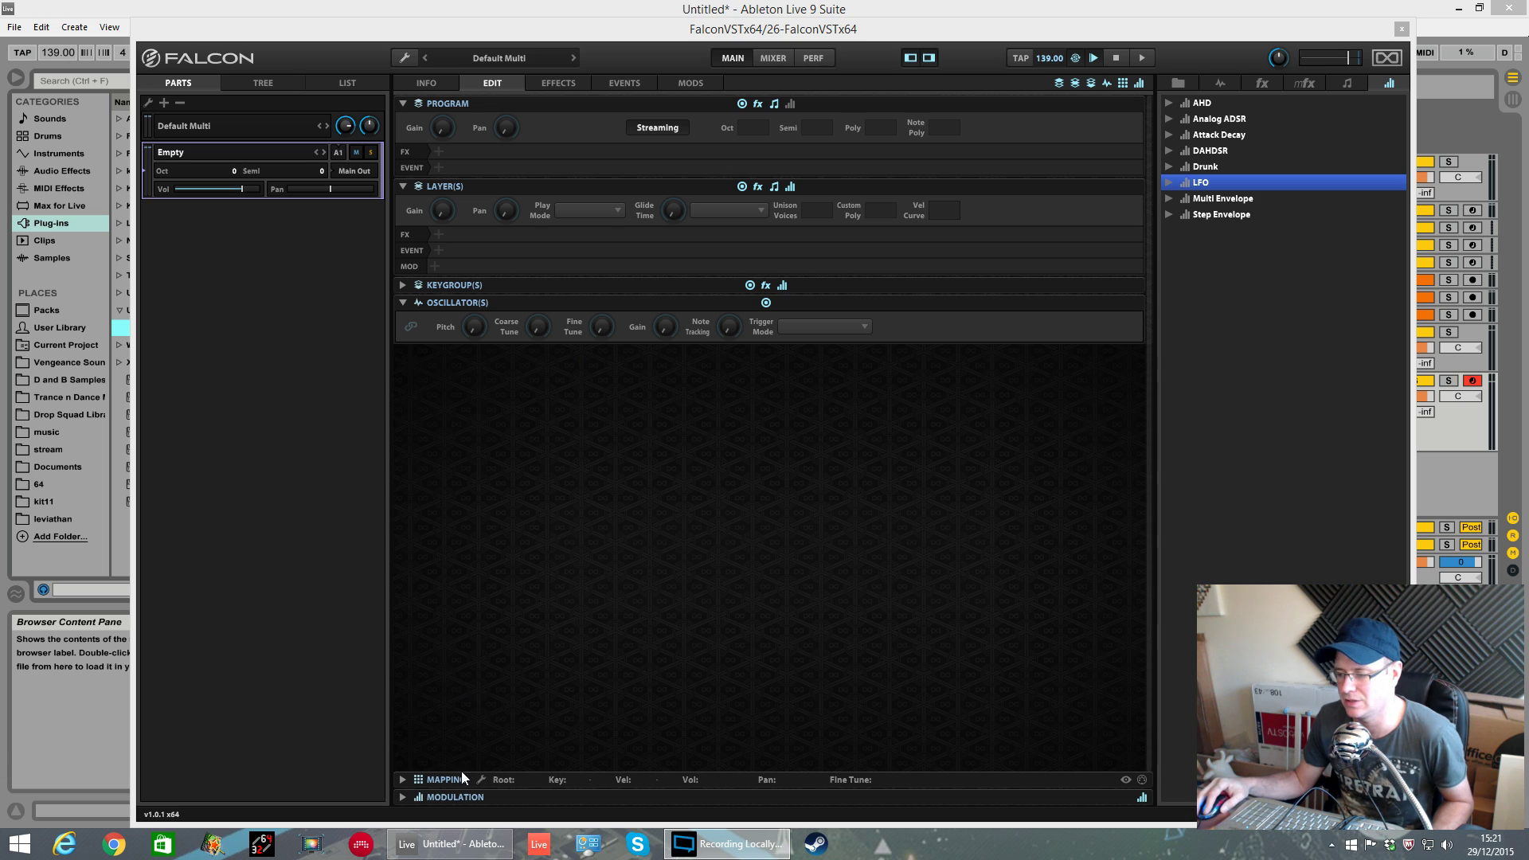
Create a new keygroup and replace its Analog oscillator with an Analog Stack.
{"action": "right_click", "coordinate": [484, 783]}
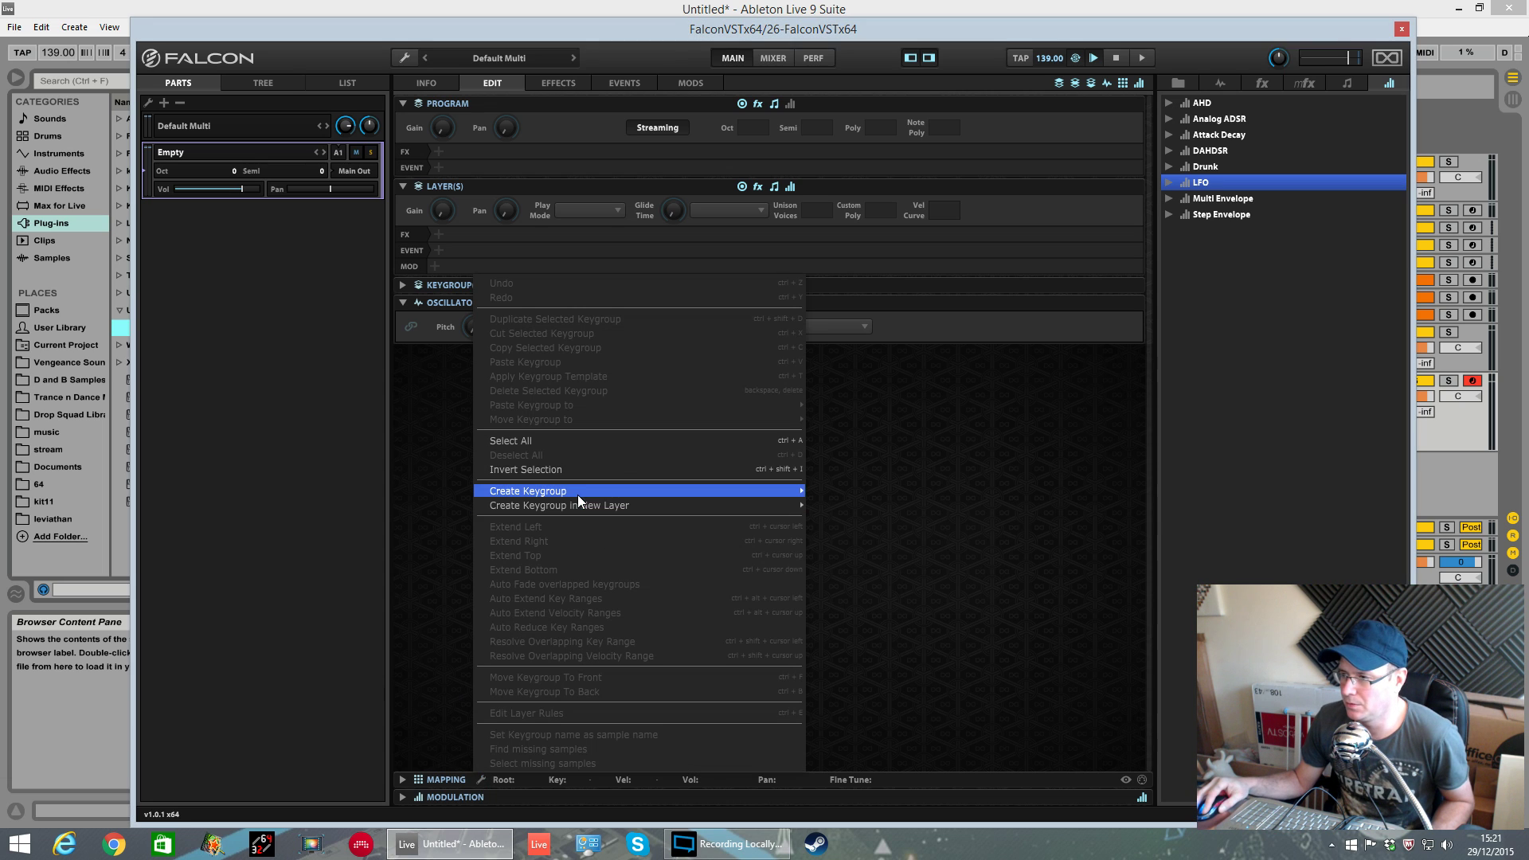
{"action": "mouse_move", "coordinate": [603, 494]}
{"action": "left_click", "coordinate": [916, 490]}
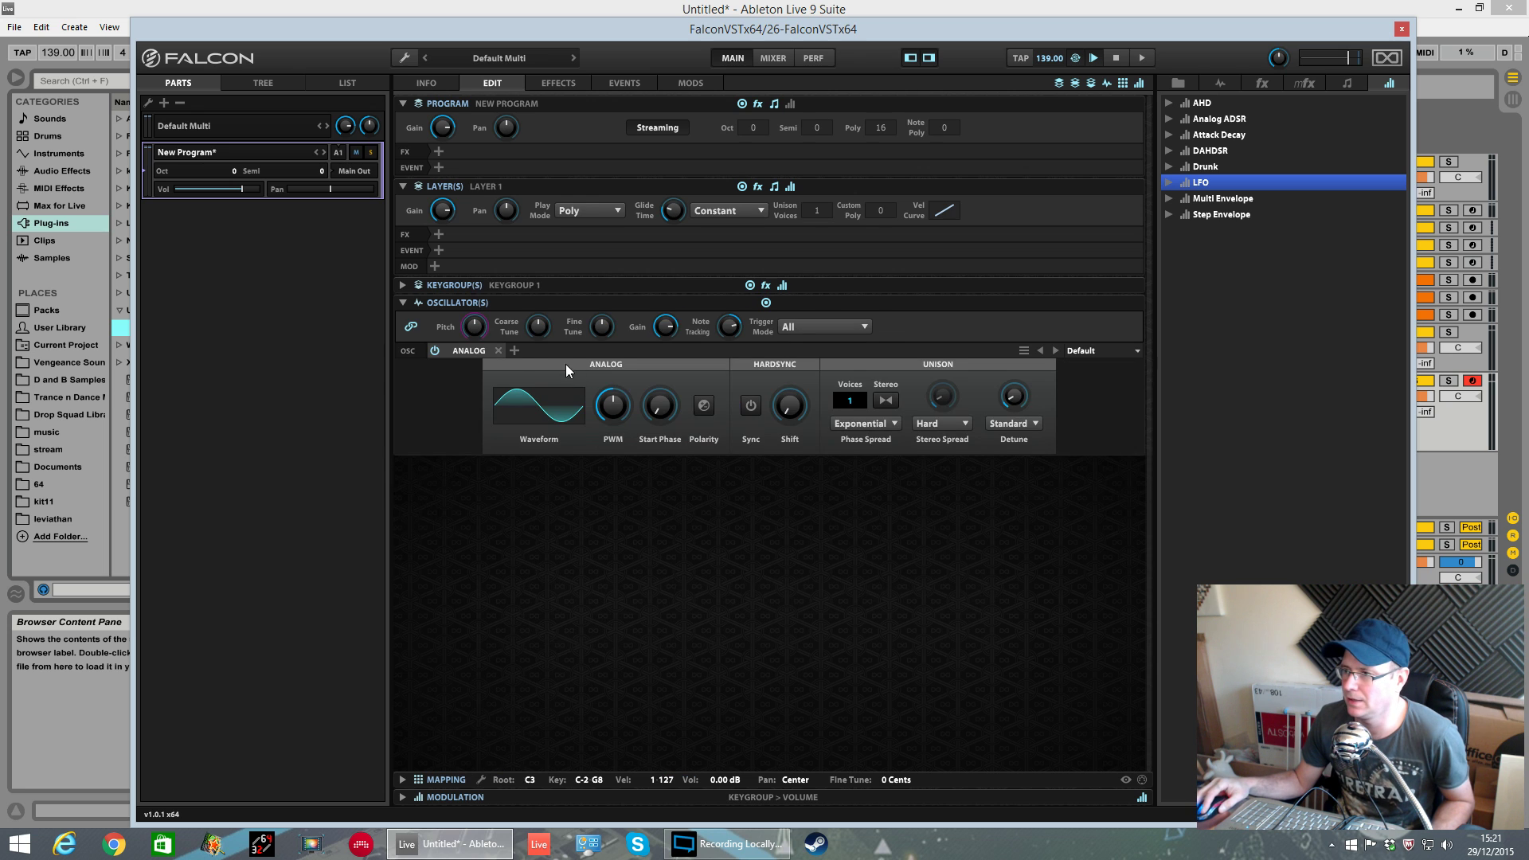
{"action": "left_click", "coordinate": [498, 351]}
{"action": "left_click", "coordinate": [435, 350]}
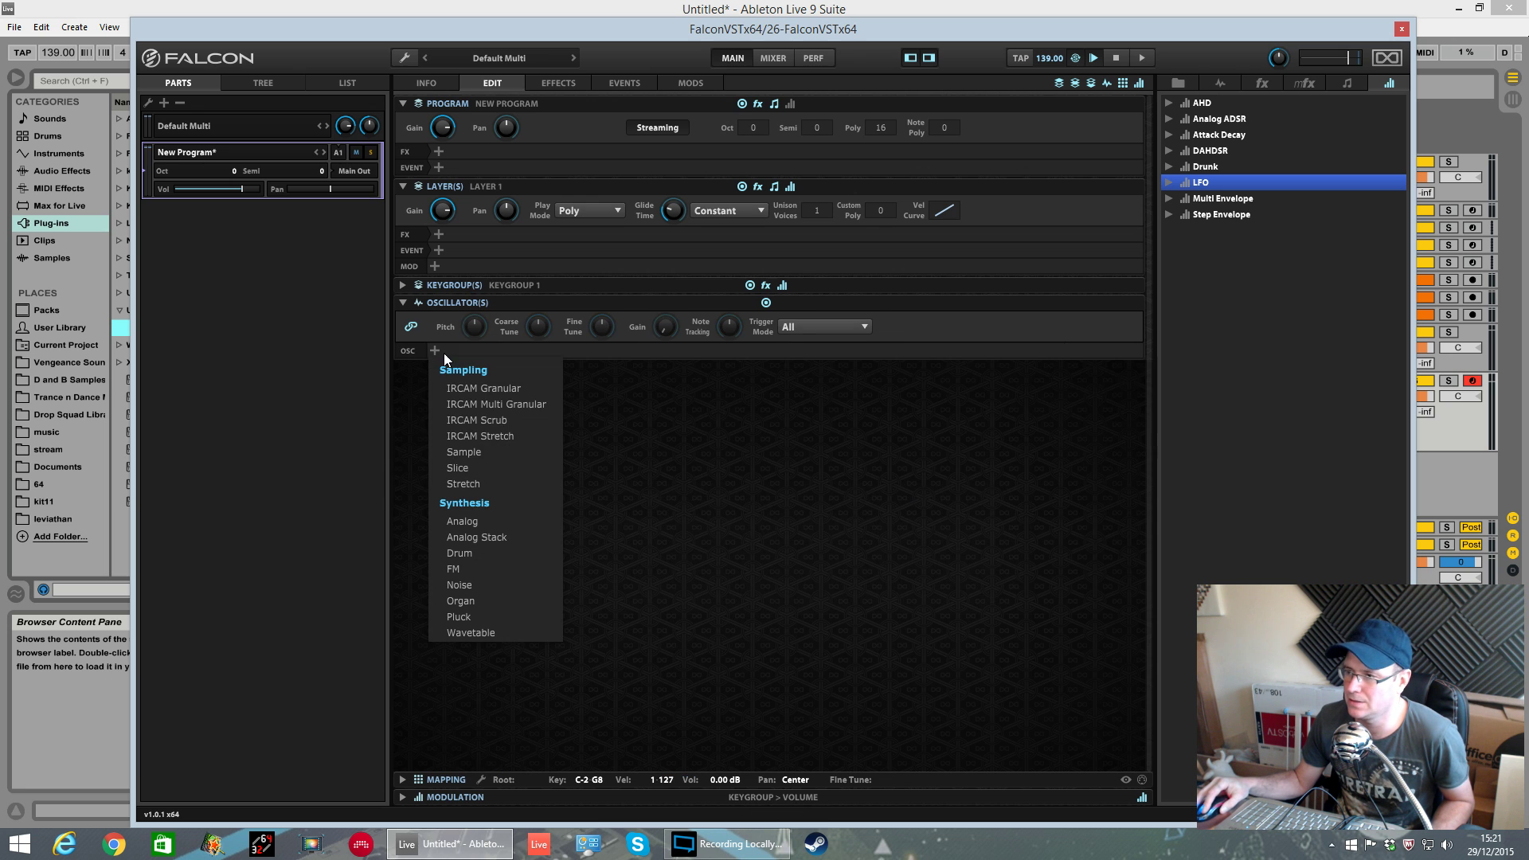
{"action": "left_click", "coordinate": [481, 536]}
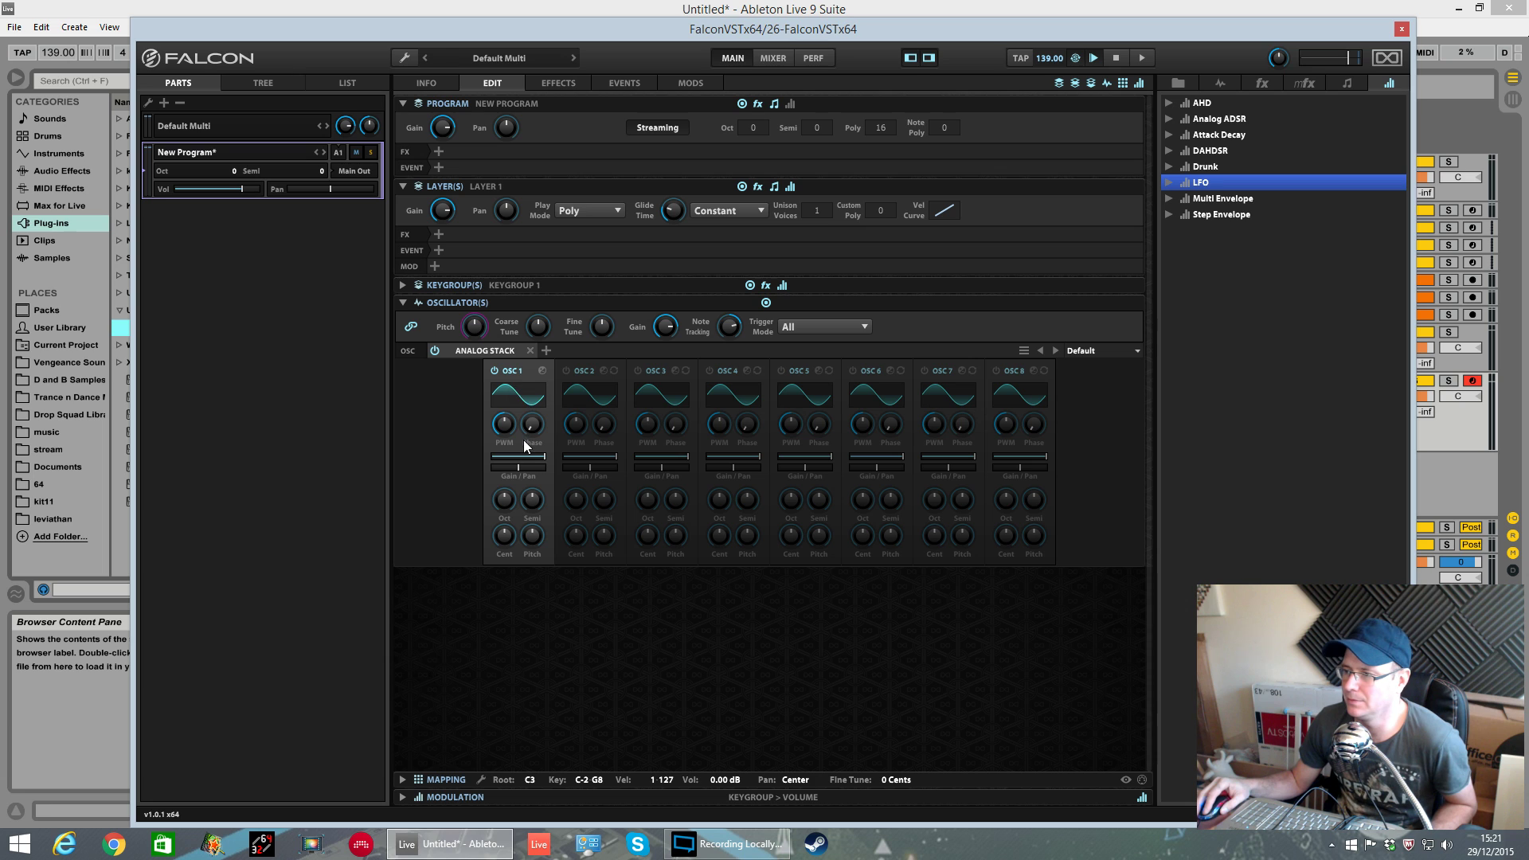
Try oscillator 1 panned fully right, and return its pan to about centre.
{"action": "mouse_move", "coordinate": [505, 503]}
{"action": "mouse_move", "coordinate": [505, 534]}
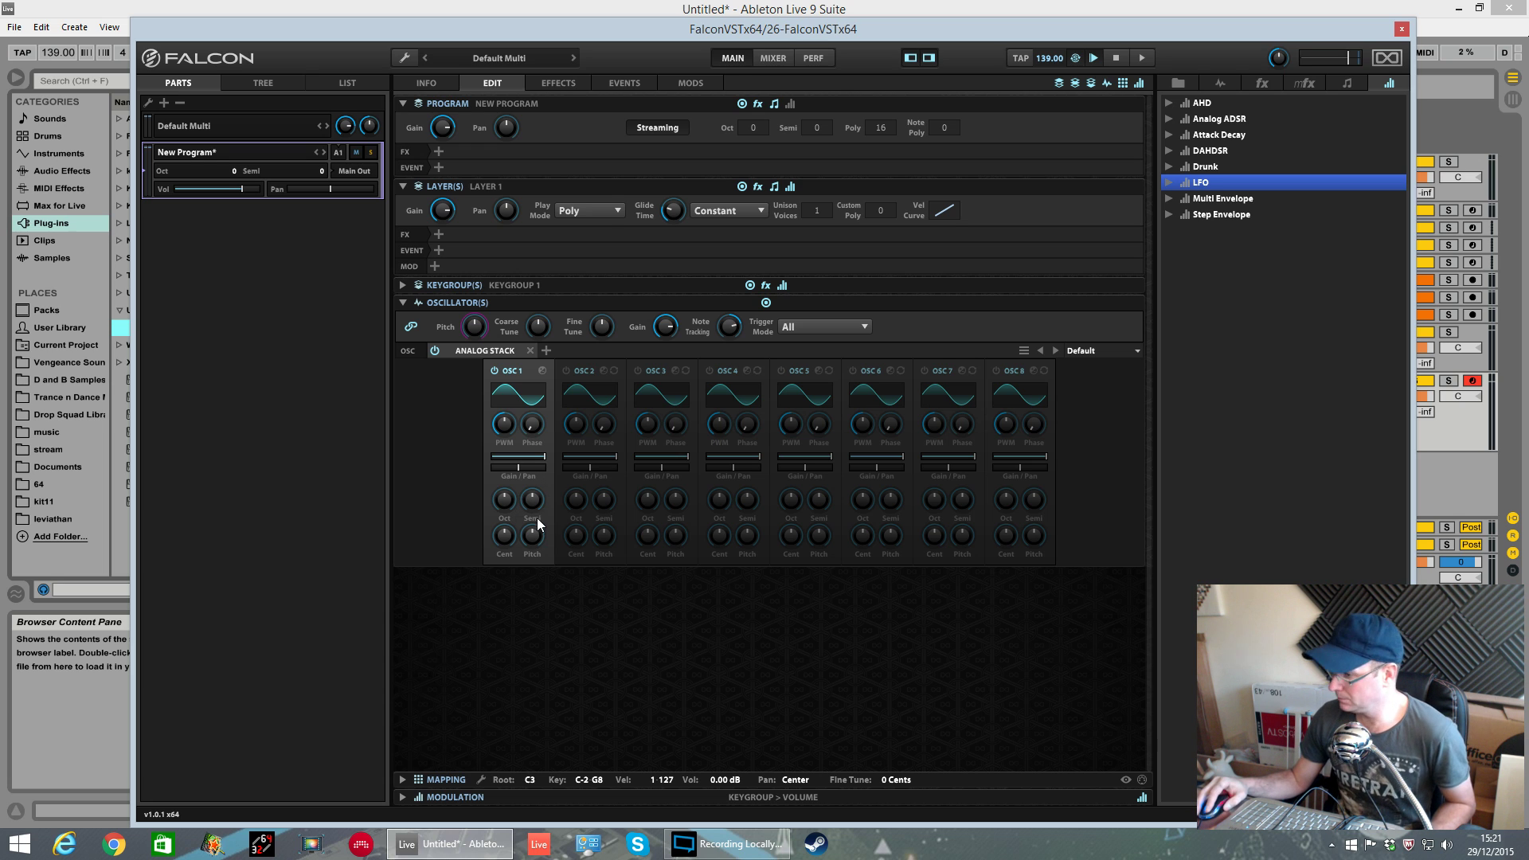
{"action": "left_click_drag", "start_coordinate": [518, 471], "coordinate": [574, 476]}
{"action": "mouse_move", "coordinate": [549, 469]}
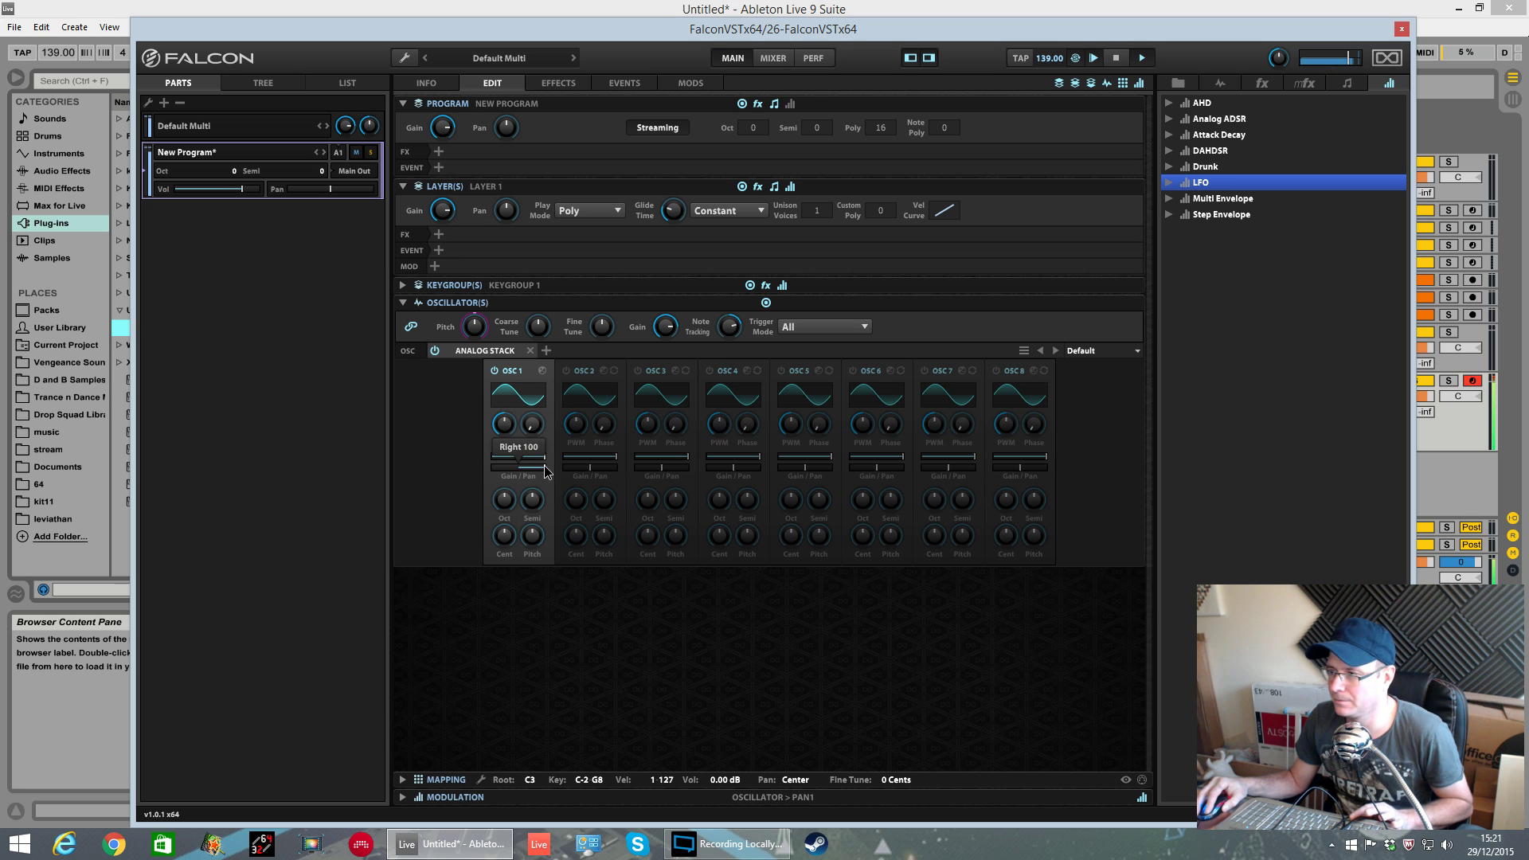
{"action": "left_click", "coordinate": [519, 476]}
{"action": "left_click_drag", "start_coordinate": [522, 477], "coordinate": [518, 467]}
{"action": "mouse_move", "coordinate": [535, 460]}
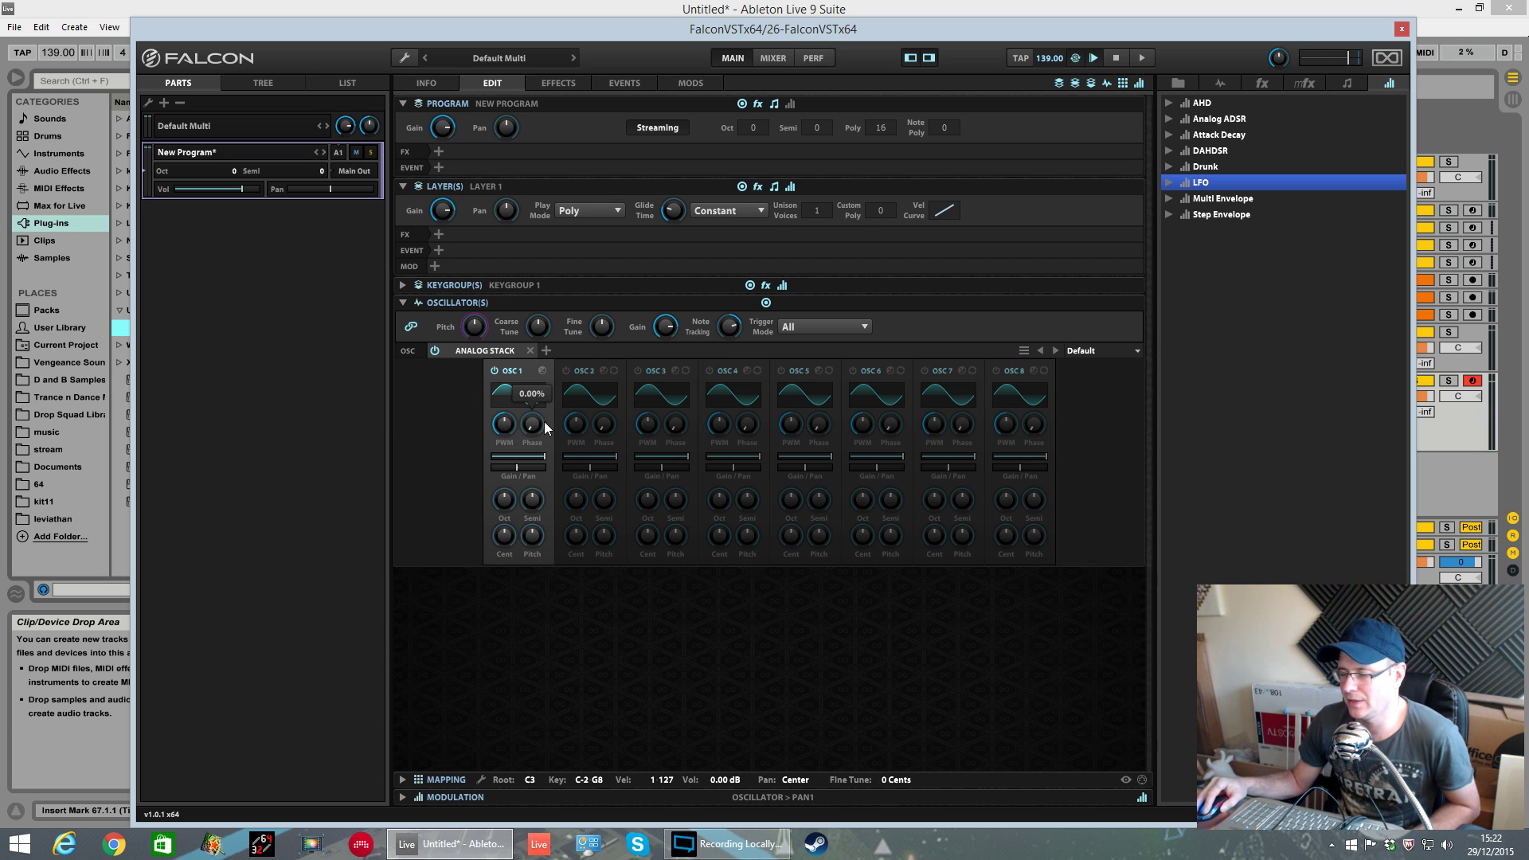
{"action": "mouse_move", "coordinate": [511, 415]}
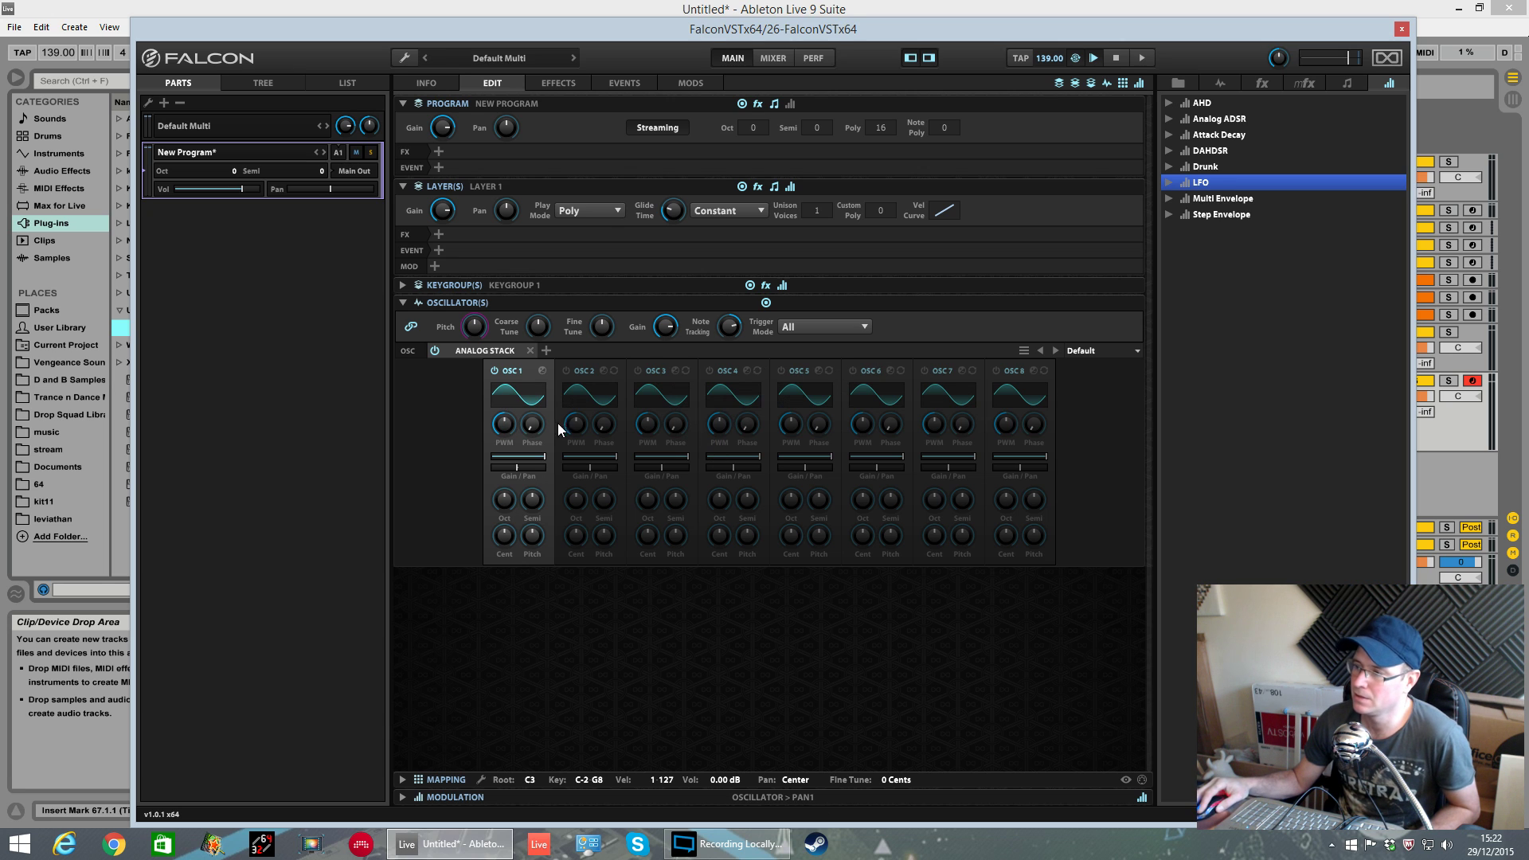
Try oscillators 2, 3 and 4 switched on in the stack, and switch all of them and oscillator 1 off.
{"action": "left_click", "coordinate": [567, 371]}
{"action": "left_click", "coordinate": [638, 371]}
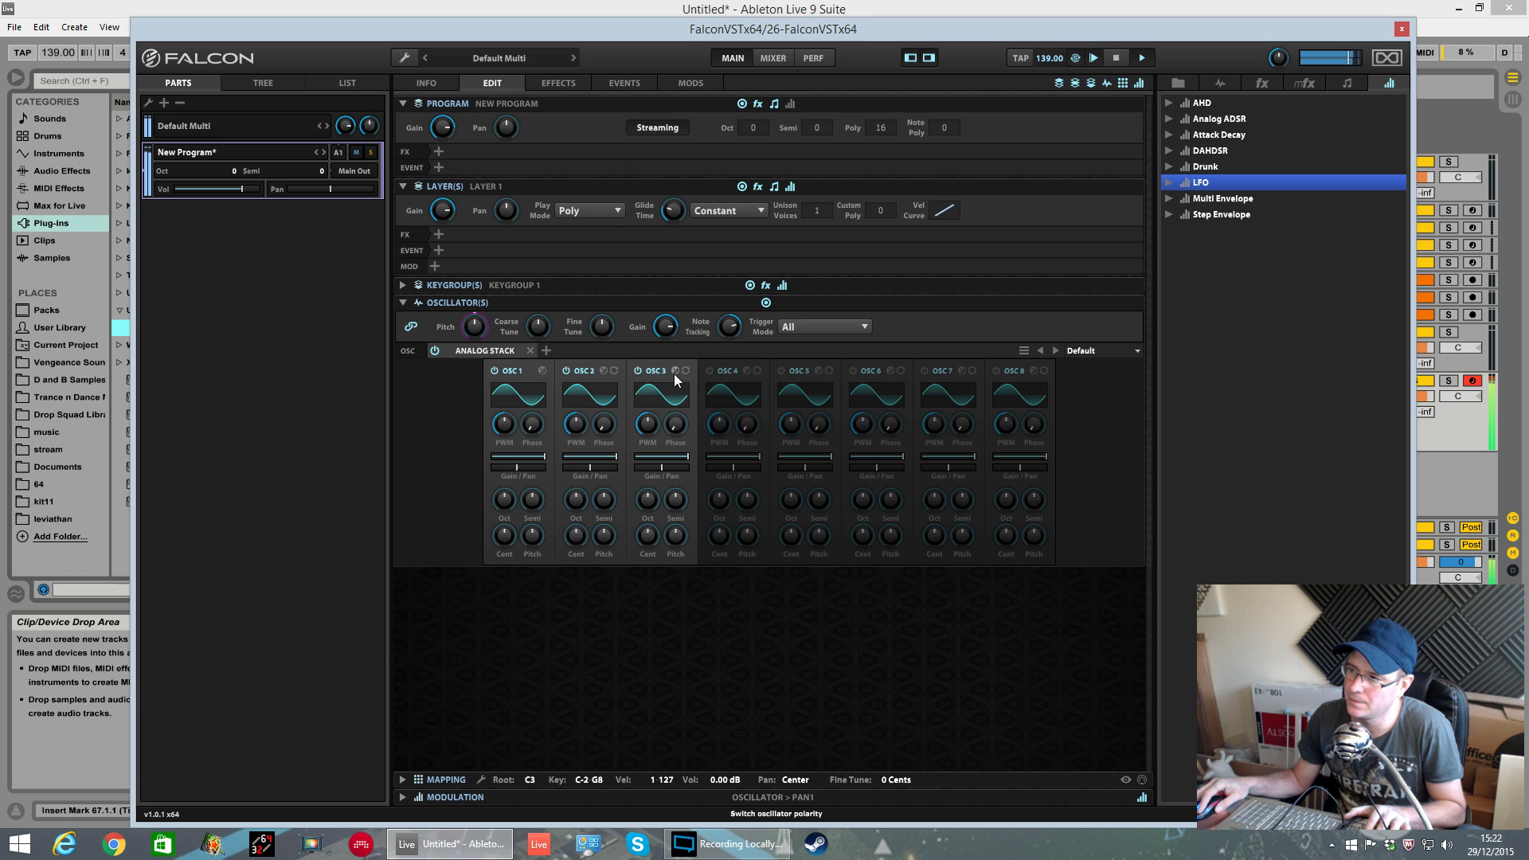
{"action": "left_click", "coordinate": [709, 371]}
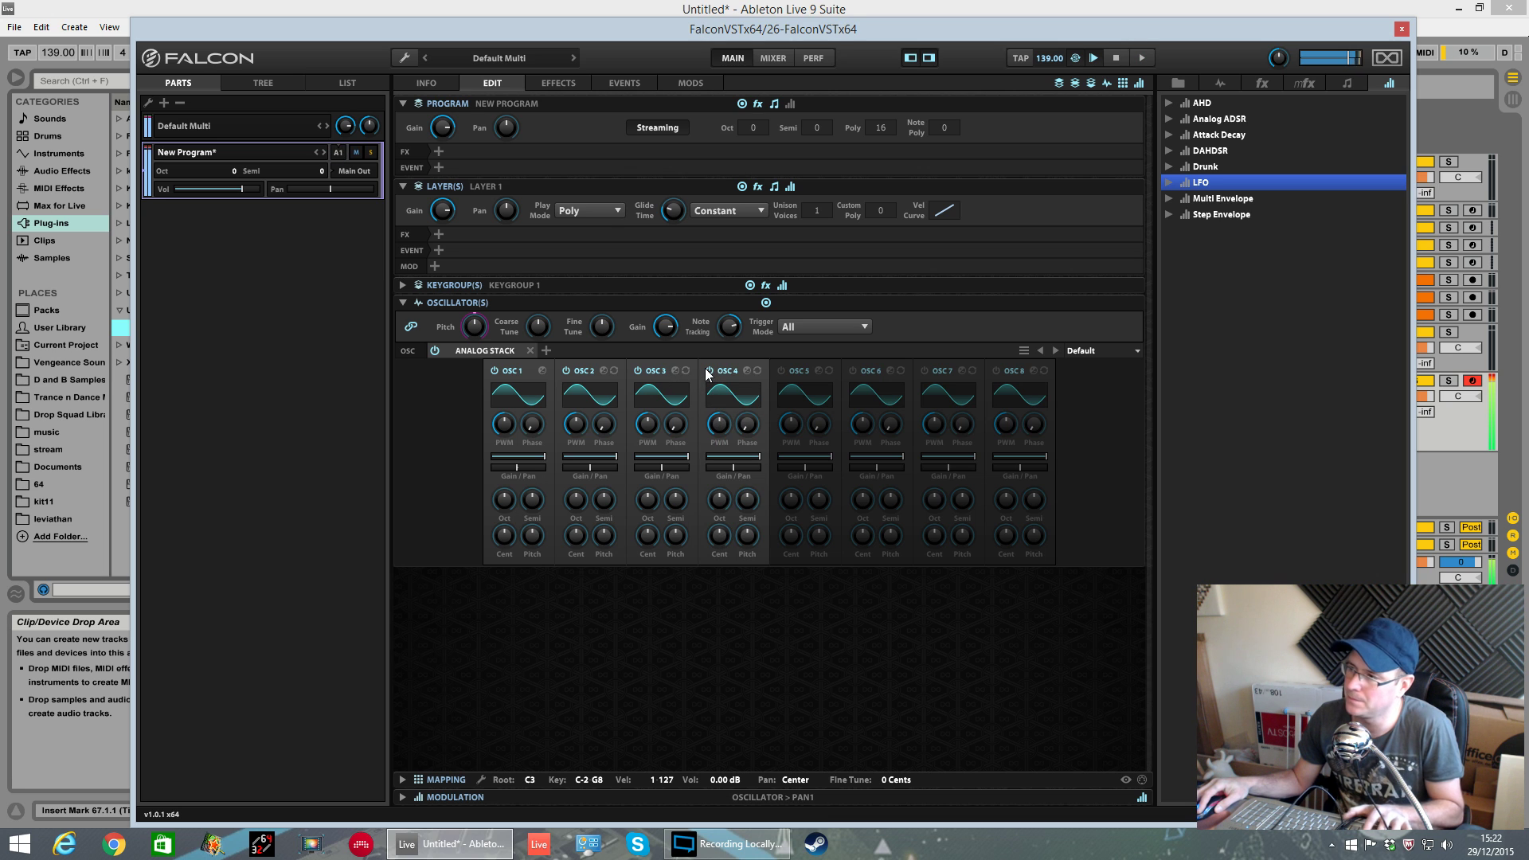
{"action": "left_click", "coordinate": [708, 371]}
{"action": "left_click", "coordinate": [639, 371]}
{"action": "left_click", "coordinate": [567, 371]}
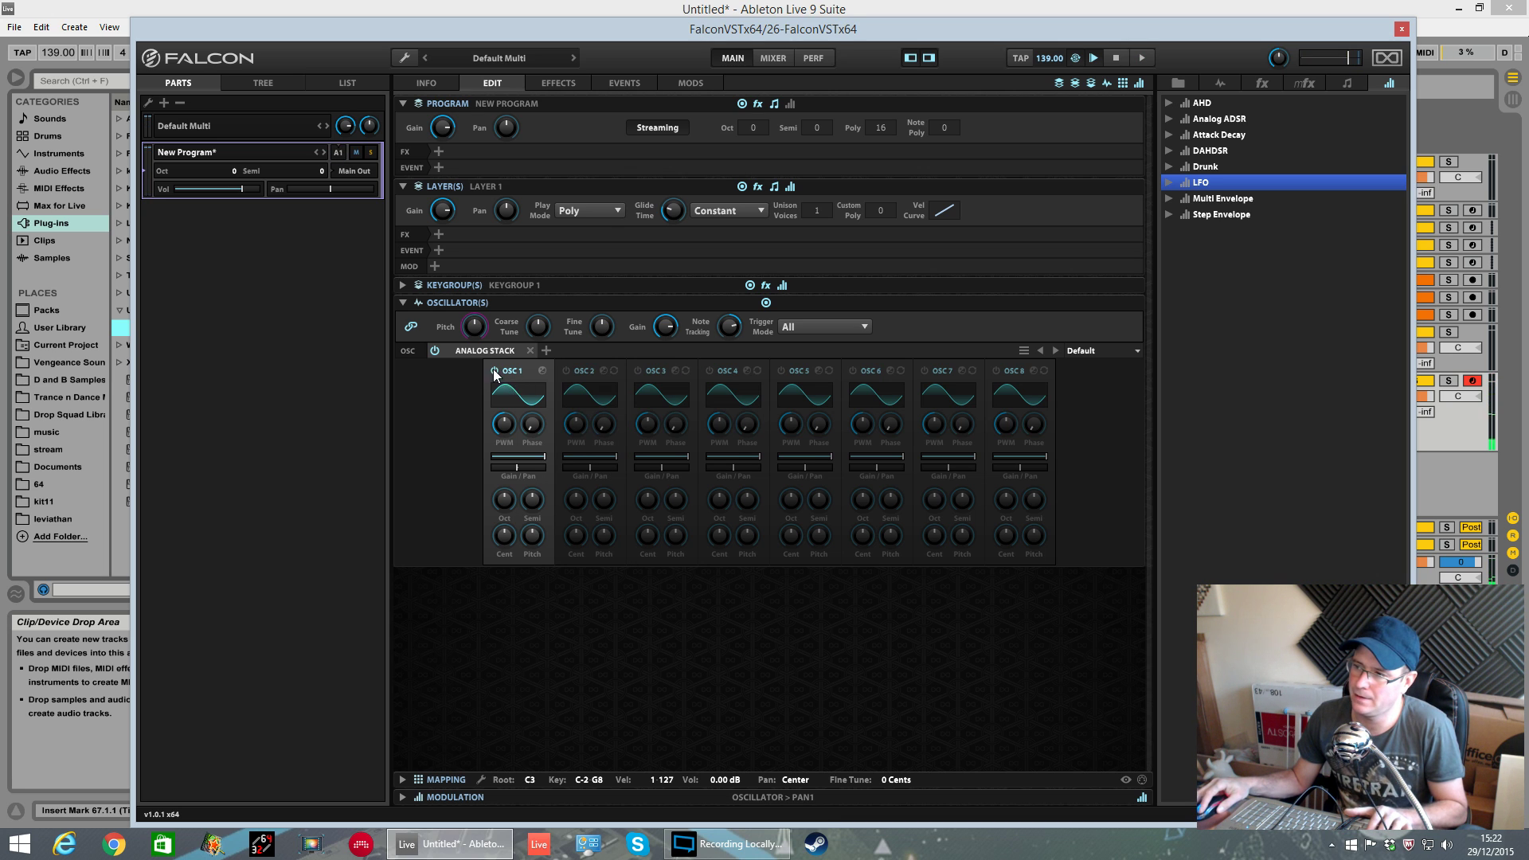
{"action": "left_click", "coordinate": [494, 371]}
Switch on oscillator 1 of the Analog Stack and set its waveform to Saw.
{"action": "left_click", "coordinate": [517, 394]}
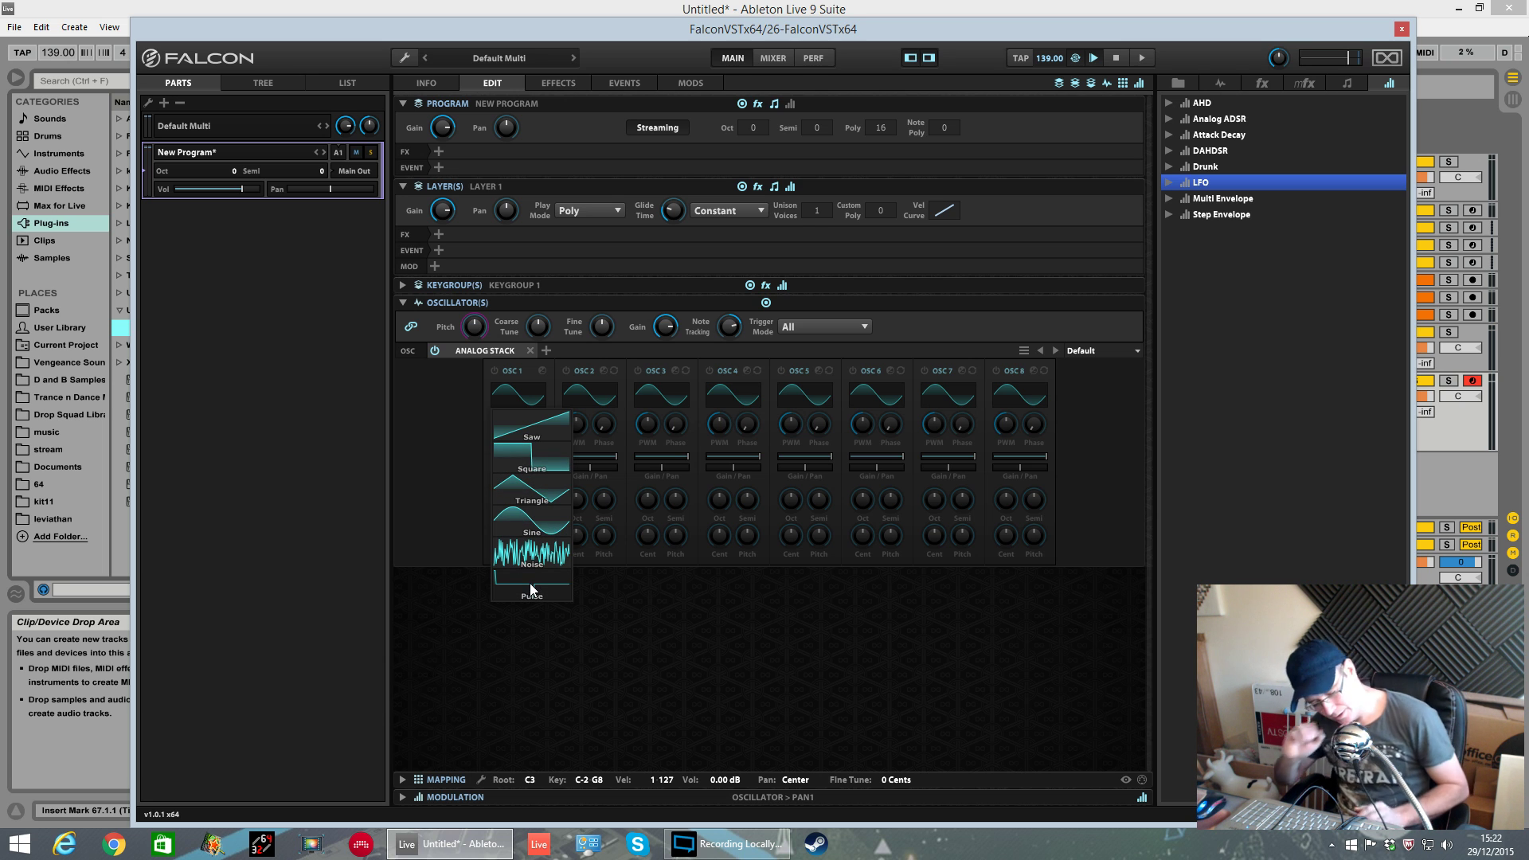
{"action": "left_click", "coordinate": [624, 617]}
{"action": "left_click_drag", "start_coordinate": [662, 34], "coordinate": [750, 63]}
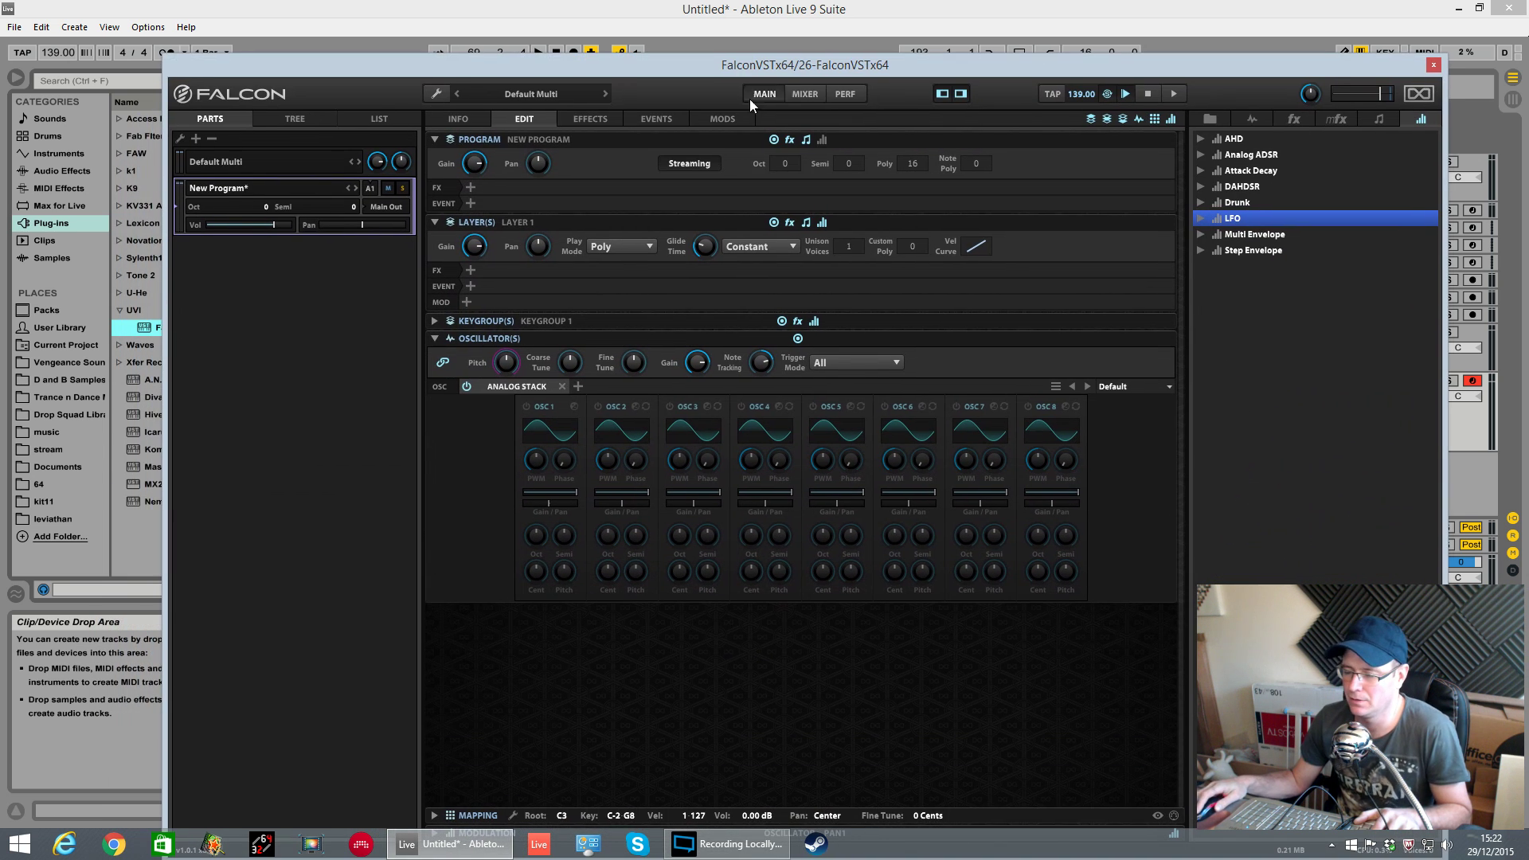
{"action": "left_click", "coordinate": [524, 407]}
{"action": "left_click", "coordinate": [559, 434]}
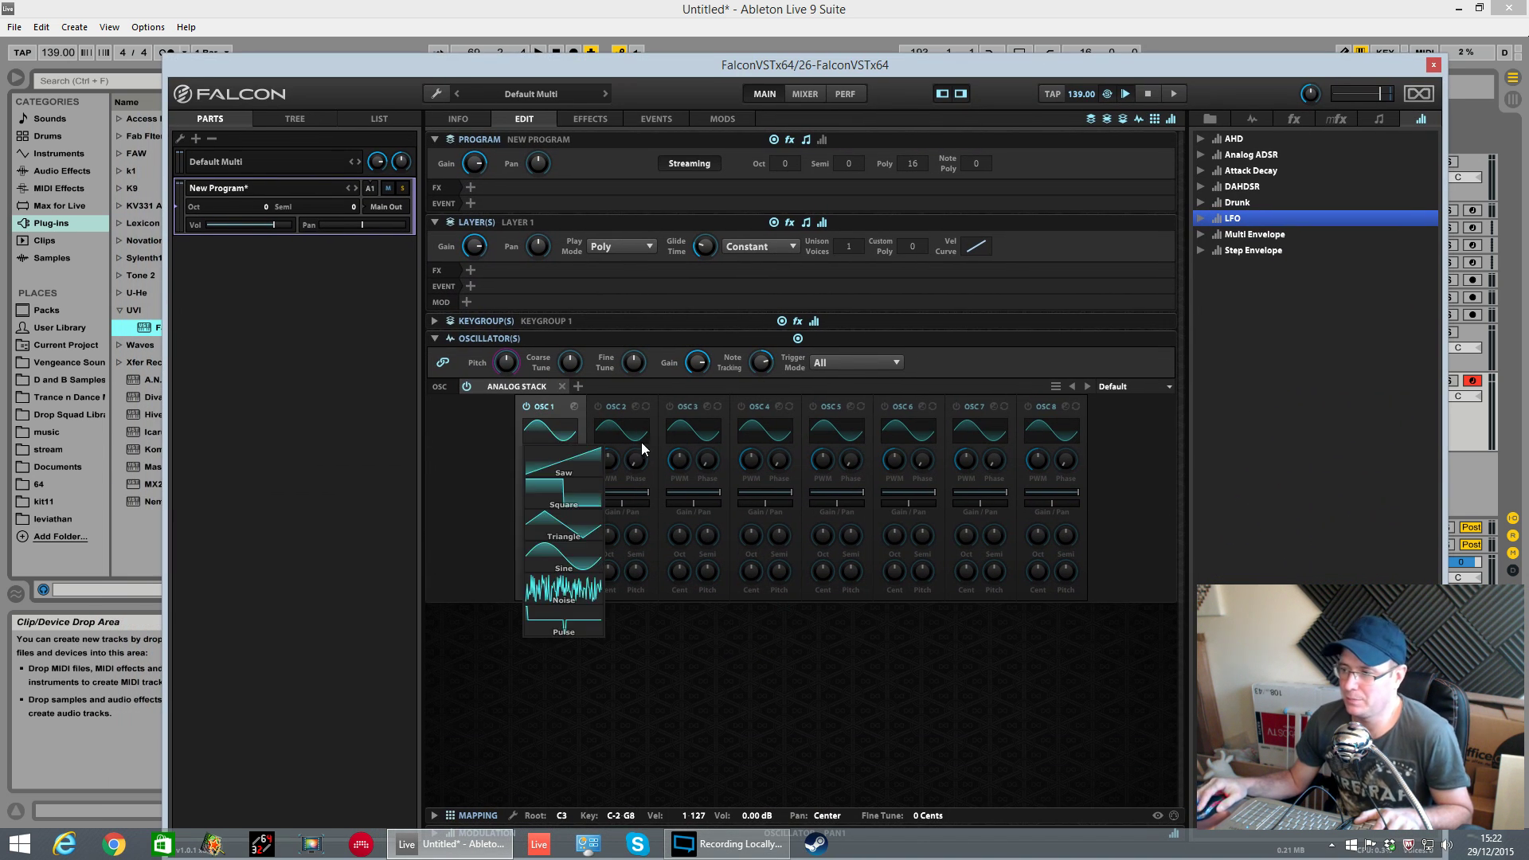
{"action": "left_click", "coordinate": [596, 457]}
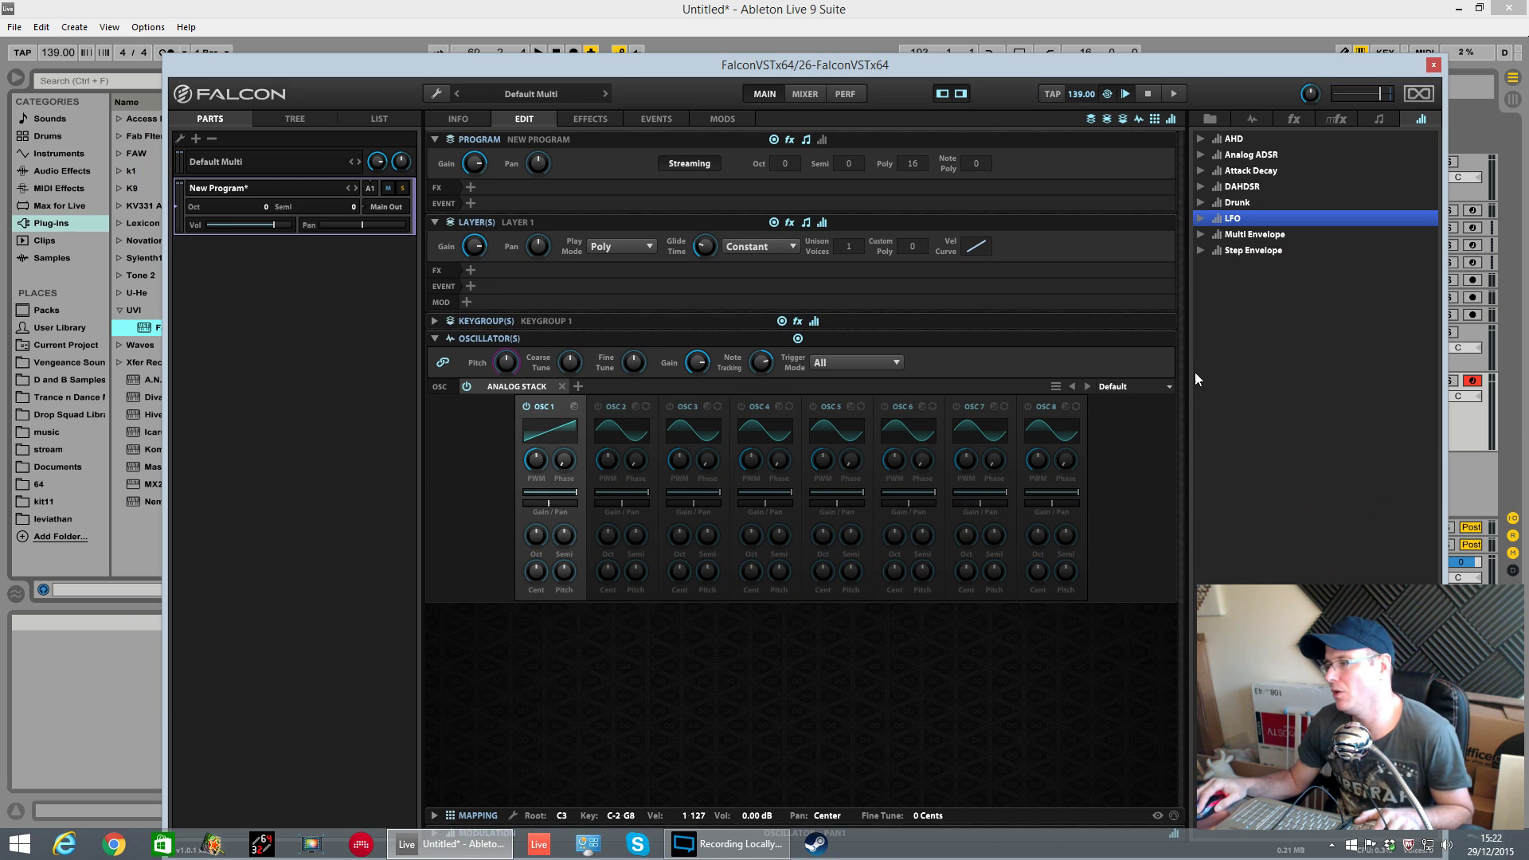
Switch on oscillator 2 with a Saw waveform, and pan oscillator 1 hard left and oscillator 2 hard right.
{"action": "left_click", "coordinate": [597, 407]}
{"action": "left_click", "coordinate": [629, 430]}
{"action": "left_click", "coordinate": [599, 476]}
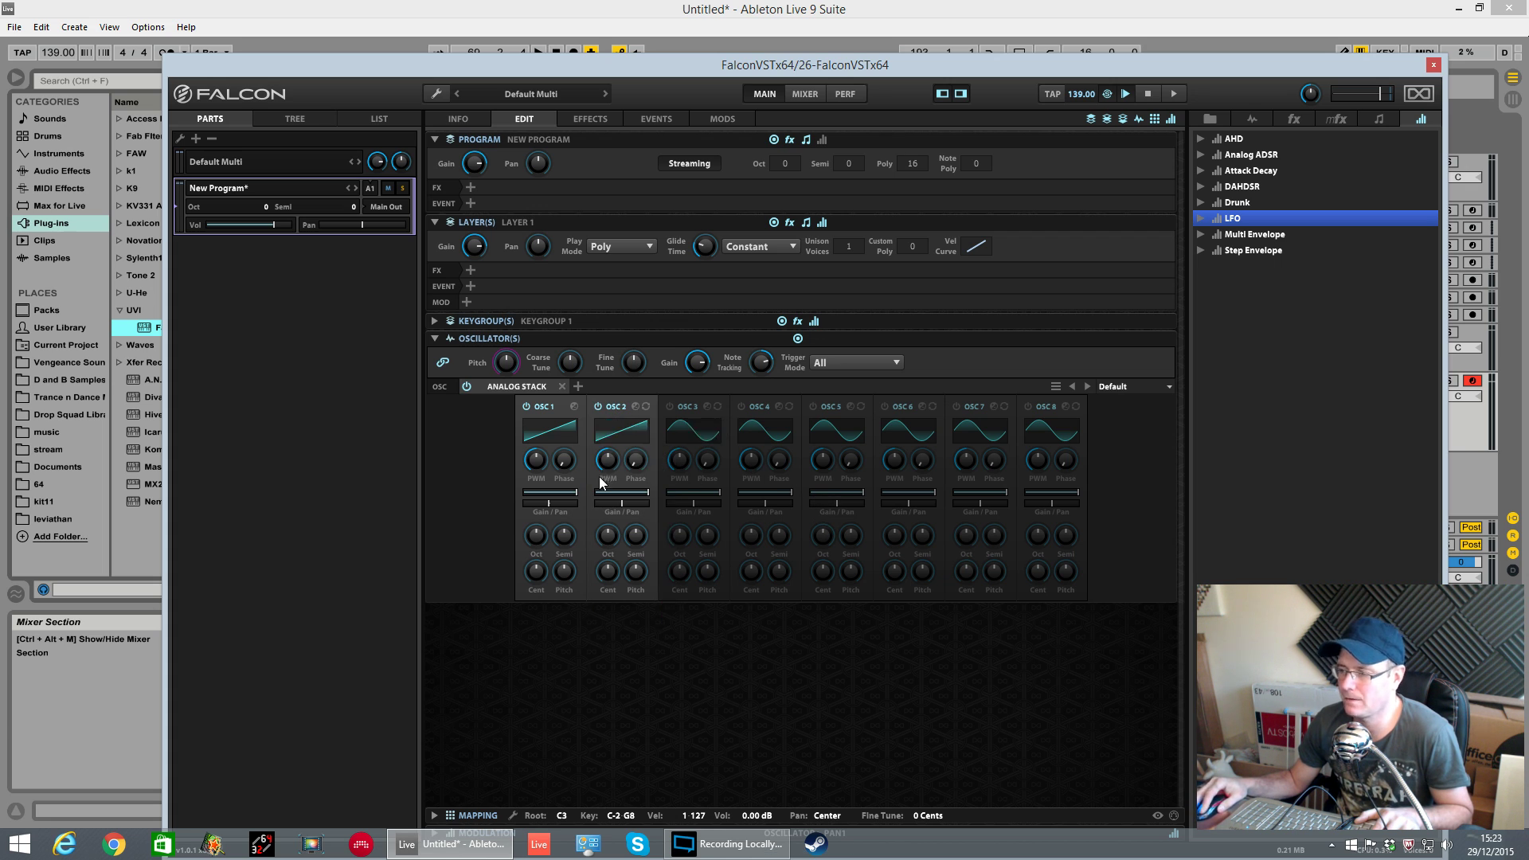
{"action": "left_click_drag", "start_coordinate": [627, 504], "coordinate": [647, 504]}
{"action": "left_click_drag", "start_coordinate": [553, 500], "coordinate": [483, 514]}
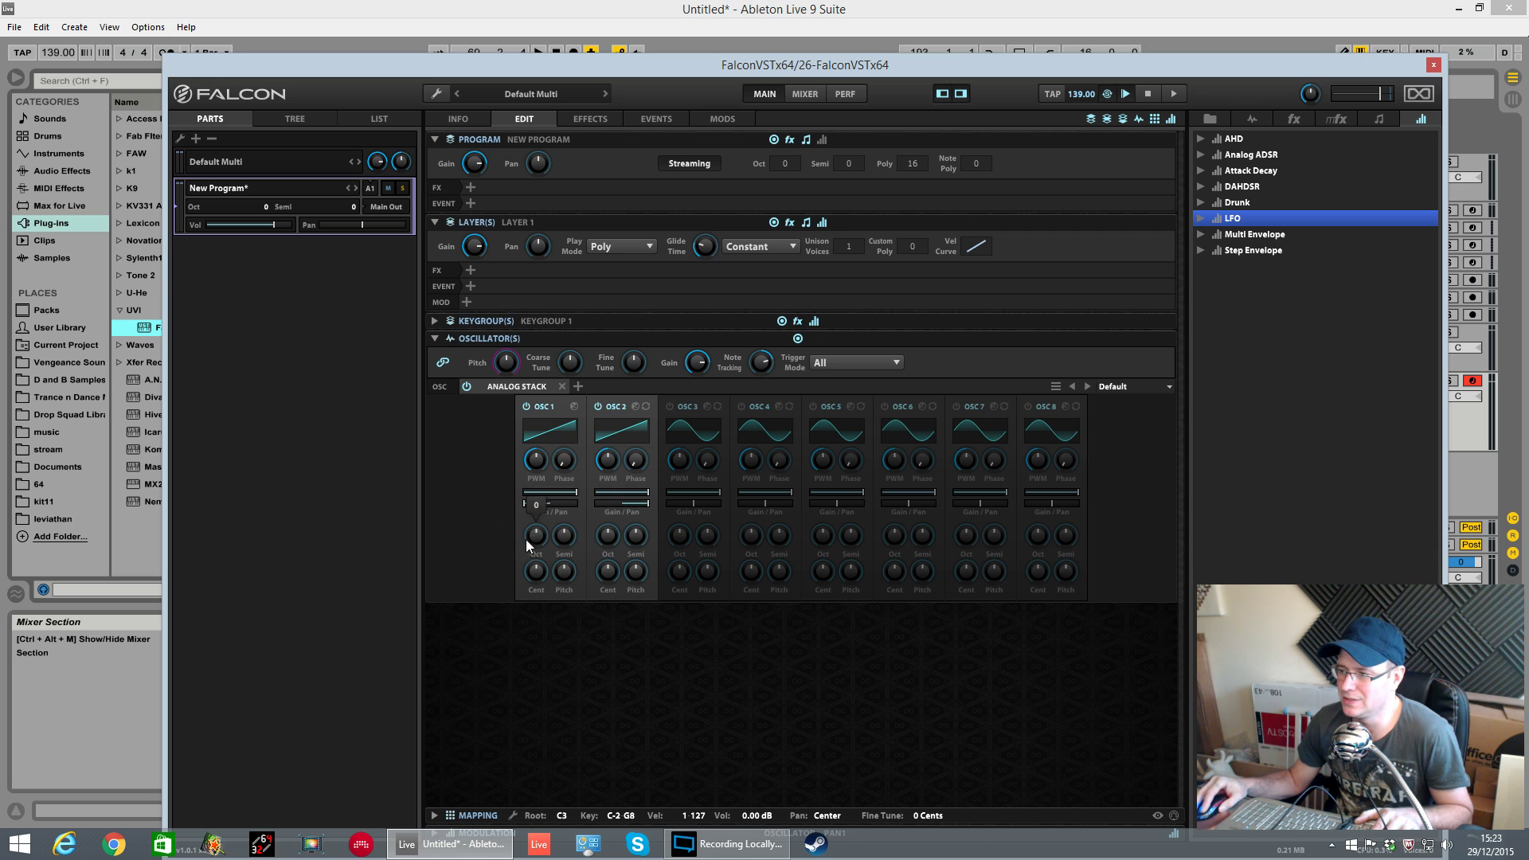
Detune oscillator 2 by 13 cents and lower the master output level.
{"action": "mouse_move", "coordinate": [629, 538]}
{"action": "left_click_drag", "start_coordinate": [606, 573], "coordinate": [607, 565]}
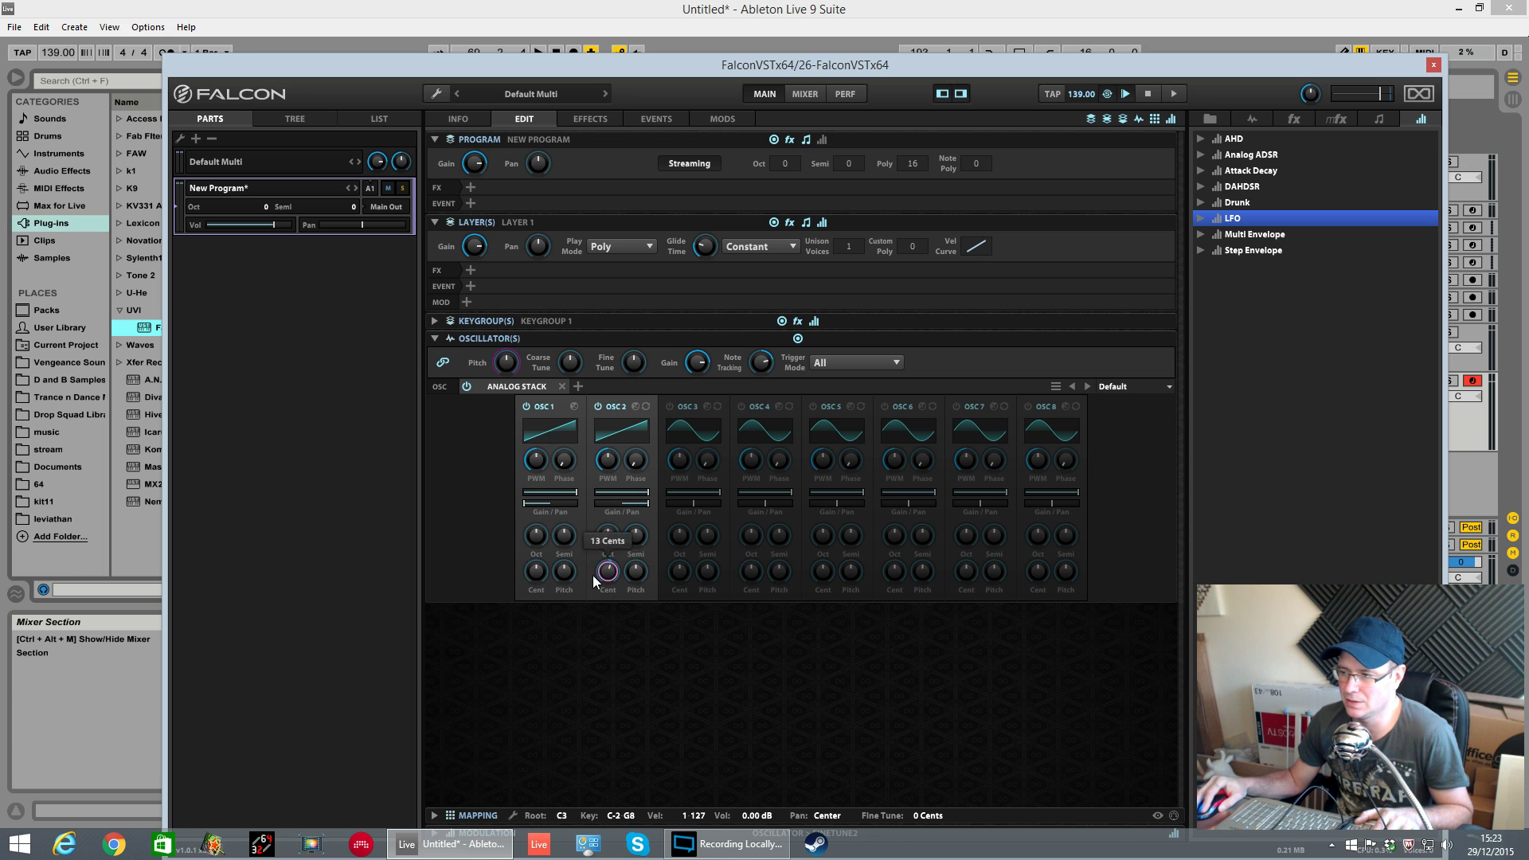
{"action": "mouse_move", "coordinate": [591, 450]}
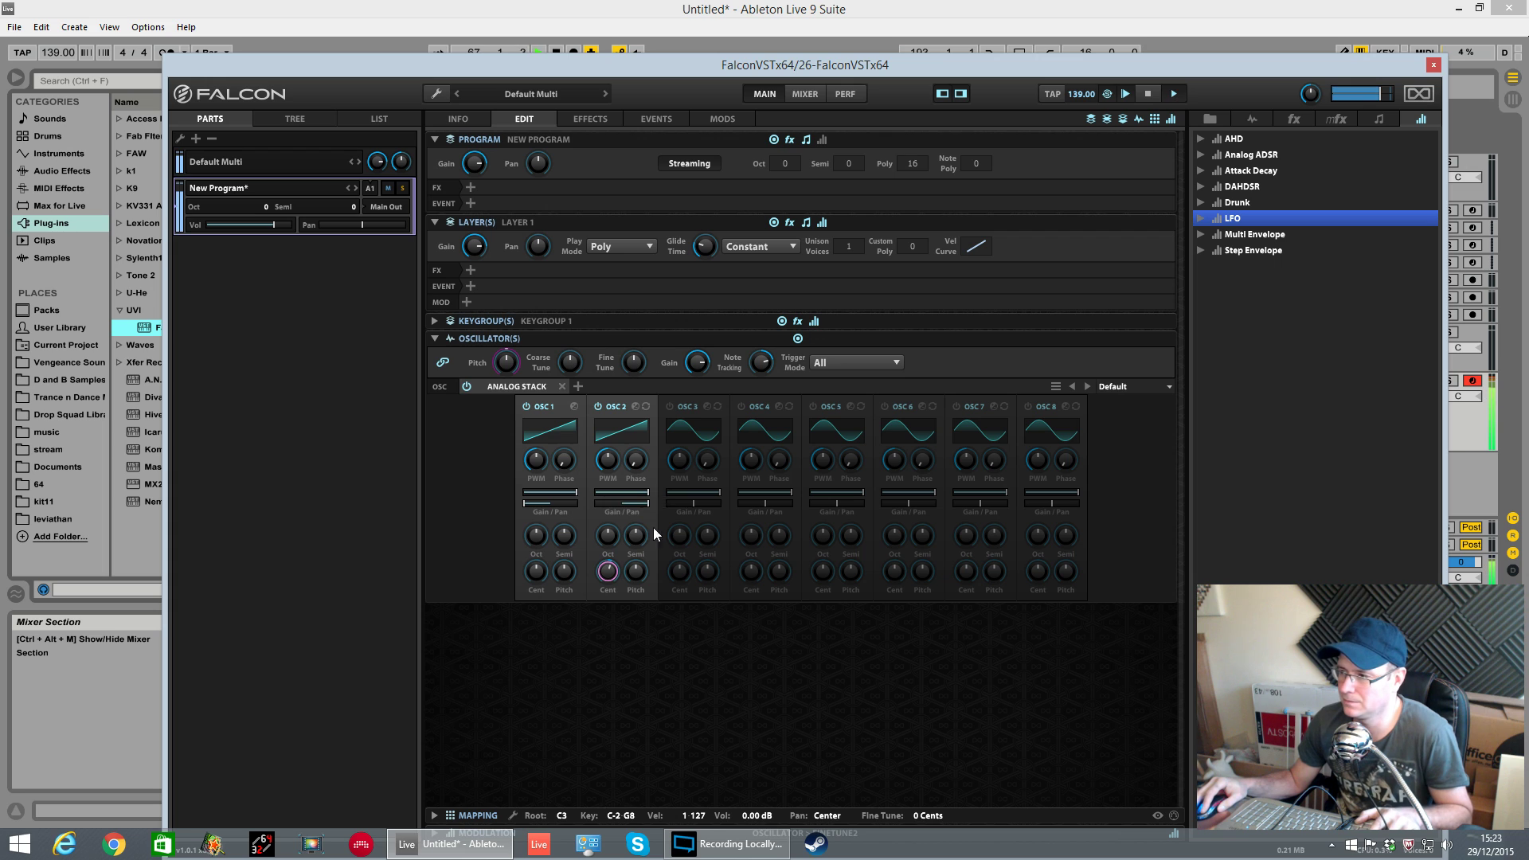
{"action": "left_click_drag", "start_coordinate": [1382, 94], "coordinate": [1370, 102]}
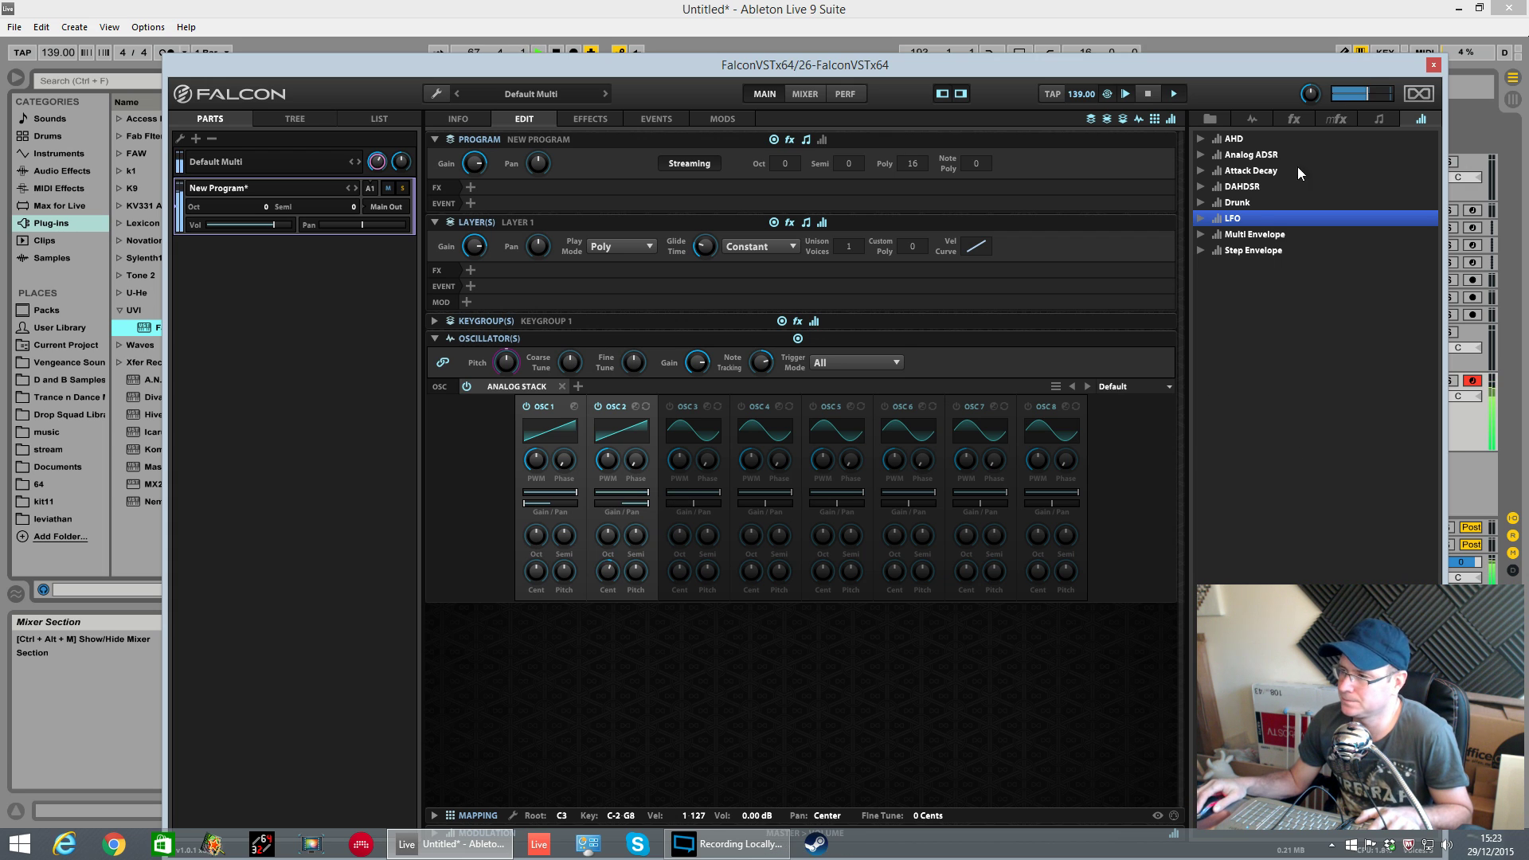
Switch on oscillators 3 and 4 of the stack and set both waveforms to Saw.
{"action": "left_click", "coordinate": [670, 406]}
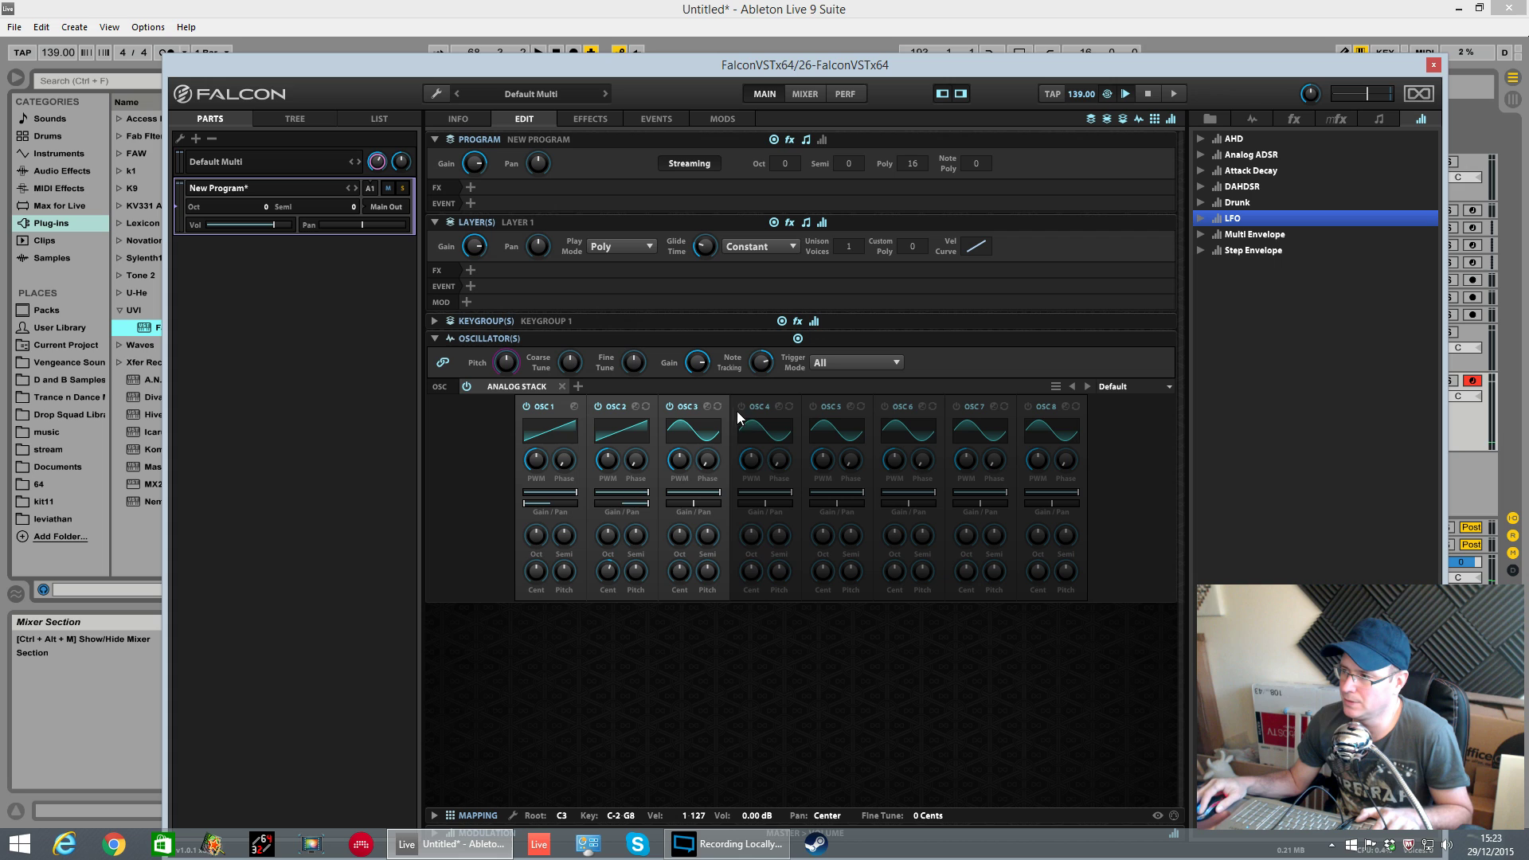
{"action": "left_click", "coordinate": [741, 406]}
{"action": "left_click", "coordinate": [694, 430]}
{"action": "left_click", "coordinate": [718, 469]}
{"action": "left_click", "coordinate": [765, 431]}
{"action": "left_click", "coordinate": [786, 468]}
Lower the octave of oscillators 3 and 4, pan them slightly left and right, and detune oscillator 4 upward, checking it in playback.
{"action": "left_click_drag", "start_coordinate": [676, 534], "coordinate": [689, 504]}
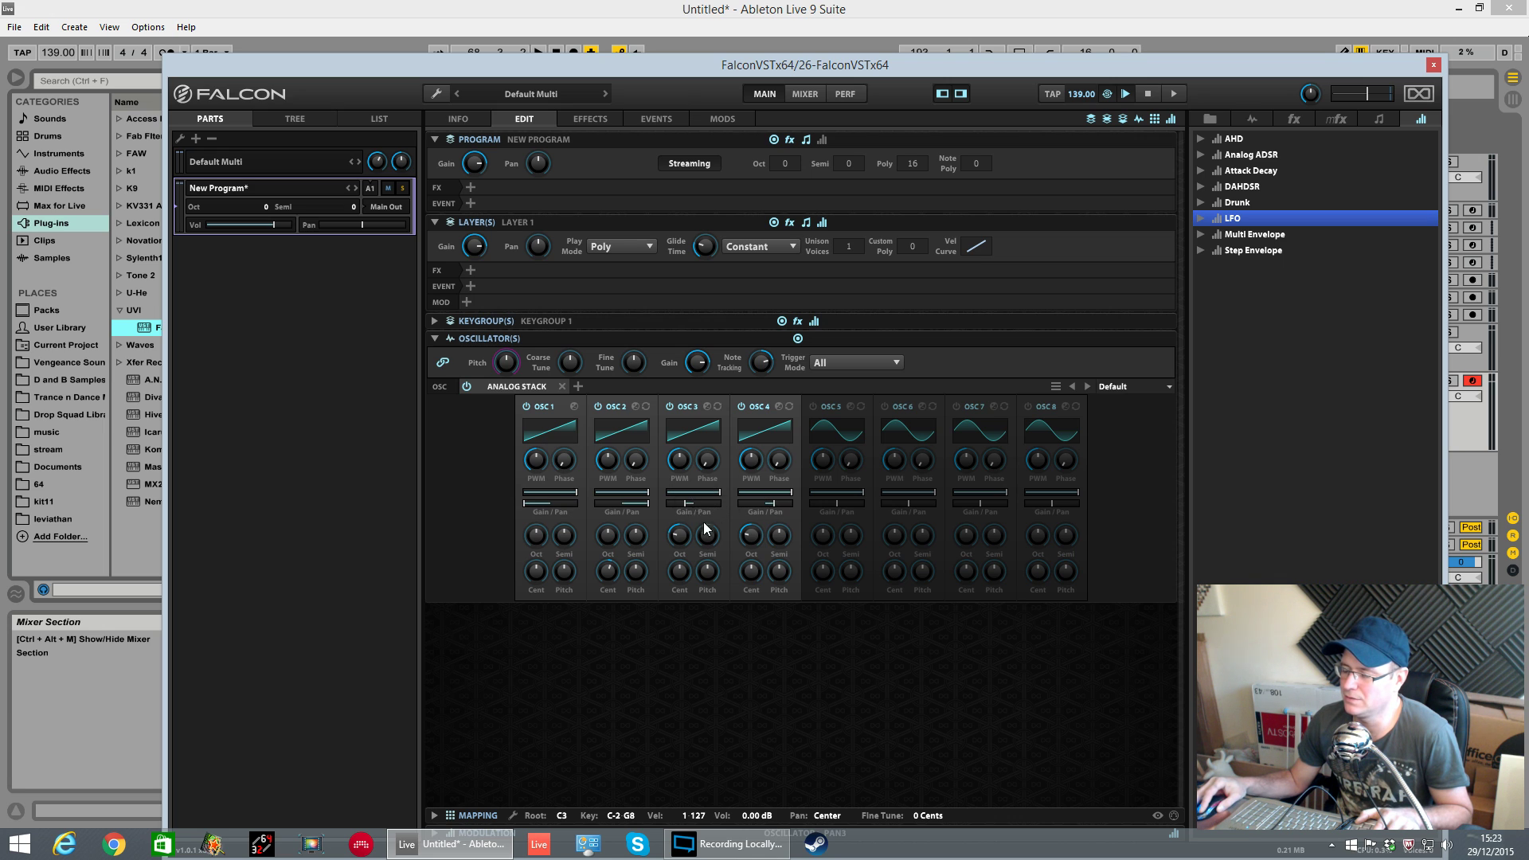
{"action": "left_click_drag", "start_coordinate": [751, 579], "coordinate": [753, 562]}
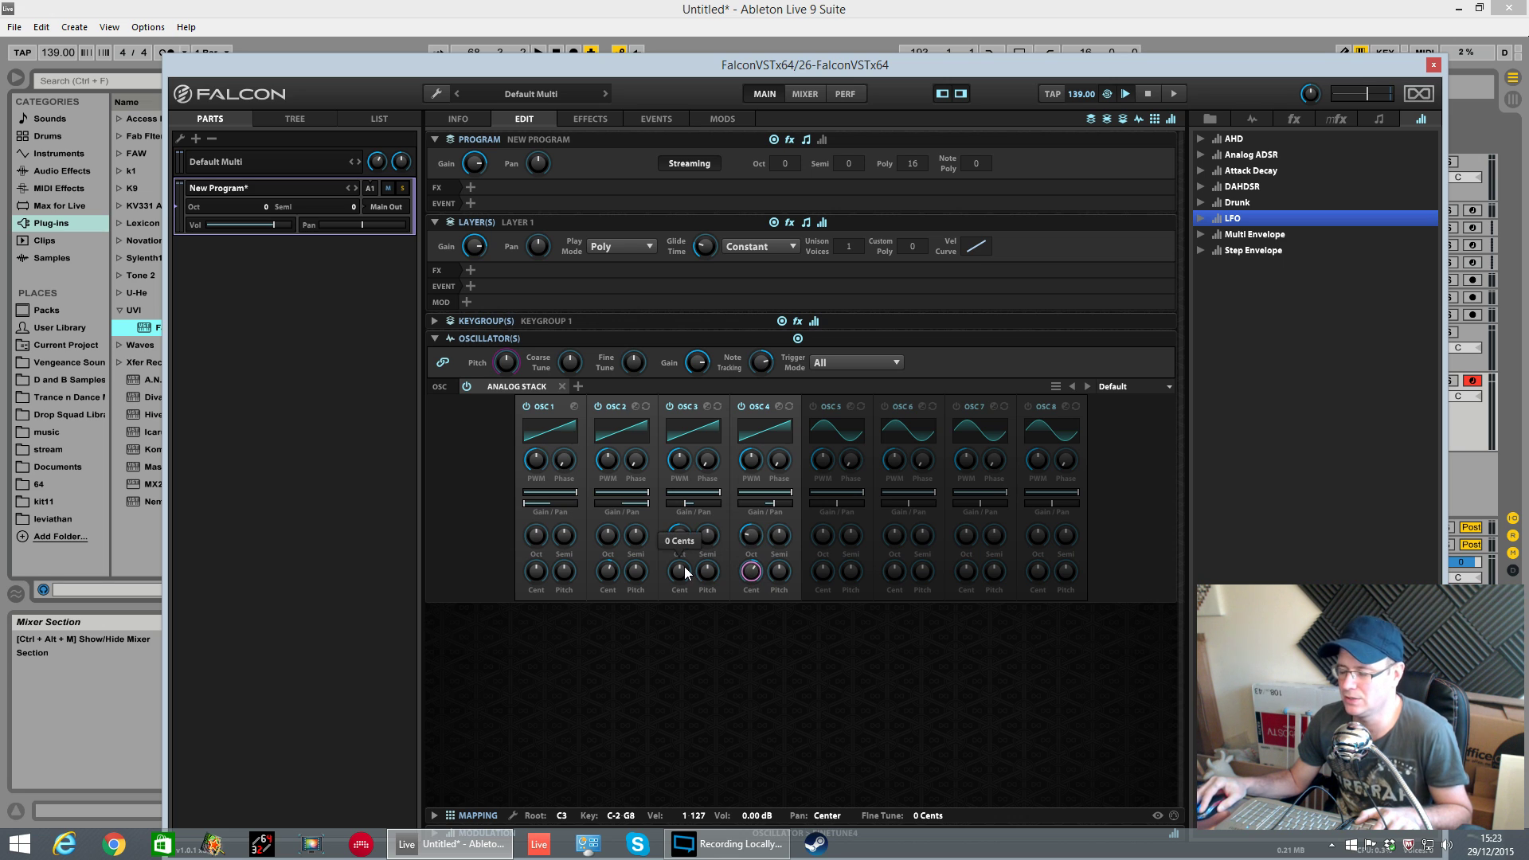
{"action": "key", "text": "space"}
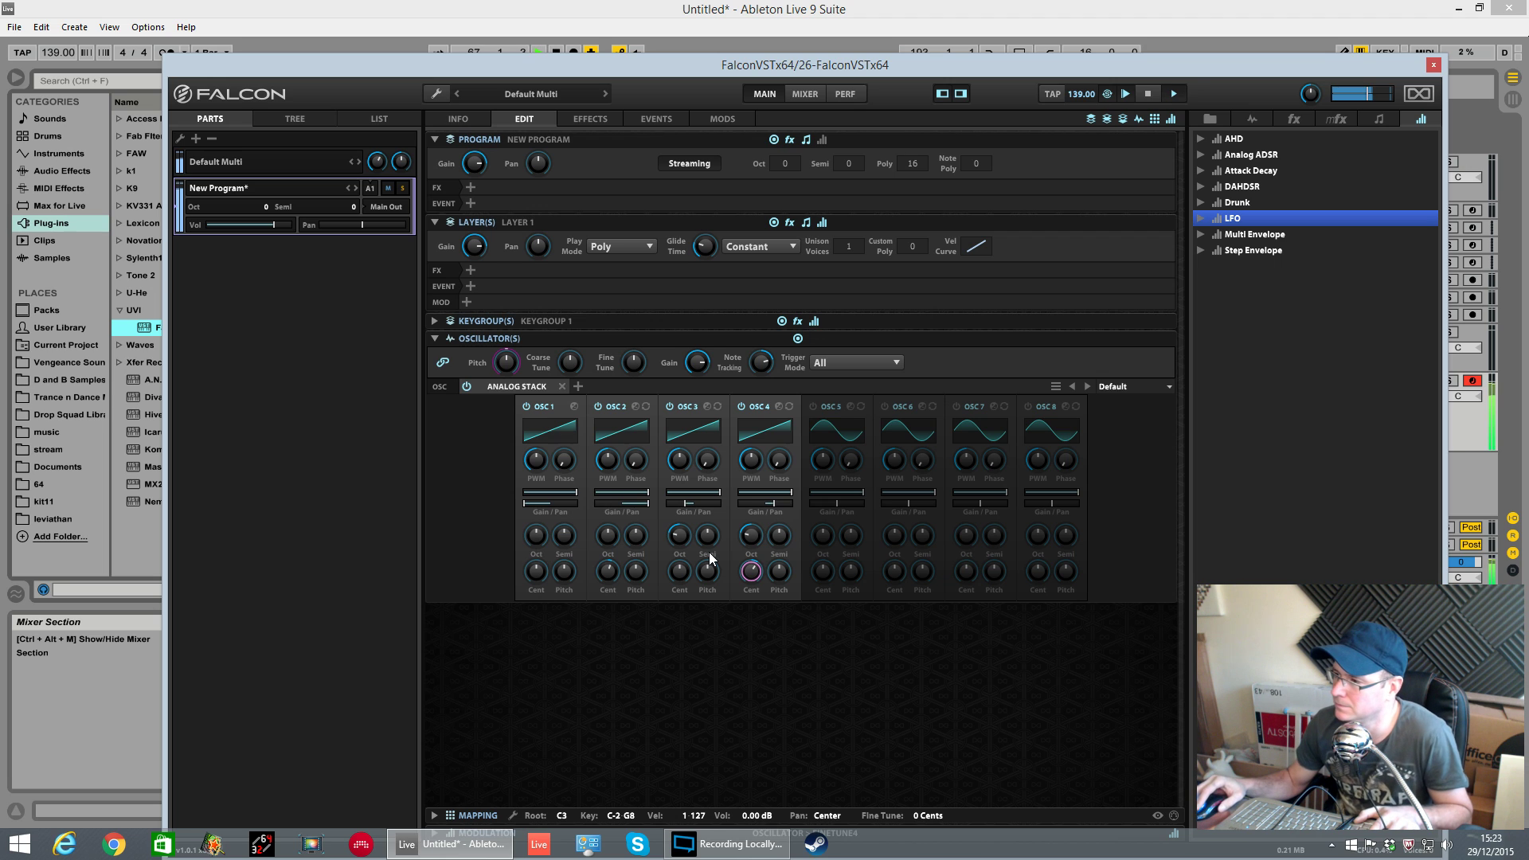
{"action": "left_click", "coordinate": [1367, 95]}
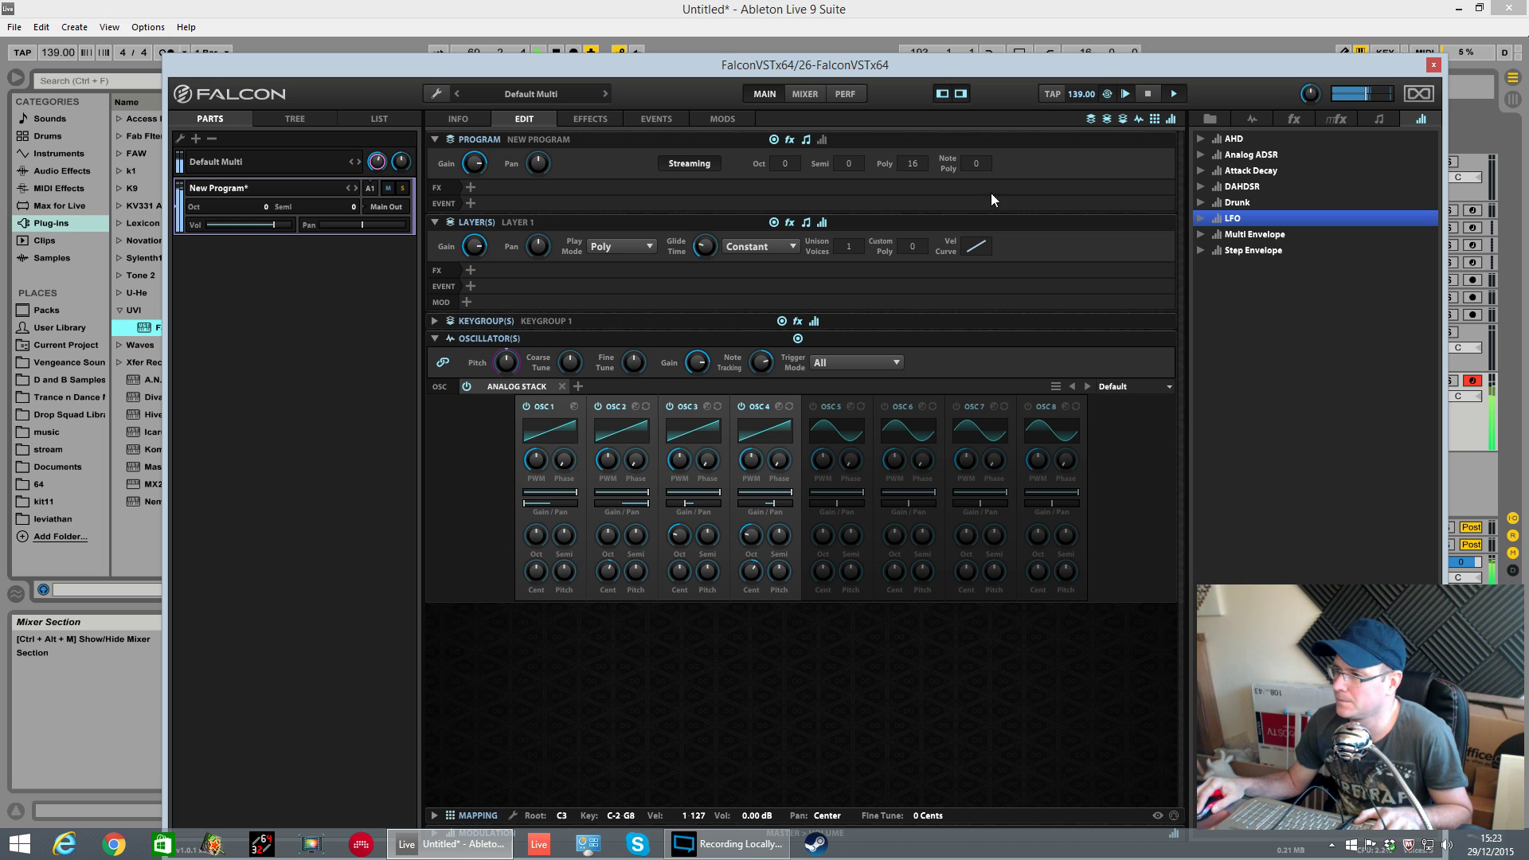
Set the keygroup amplitude envelope's attack to 158 ms and its release to 69.6 ms.
{"action": "left_click", "coordinate": [435, 339]}
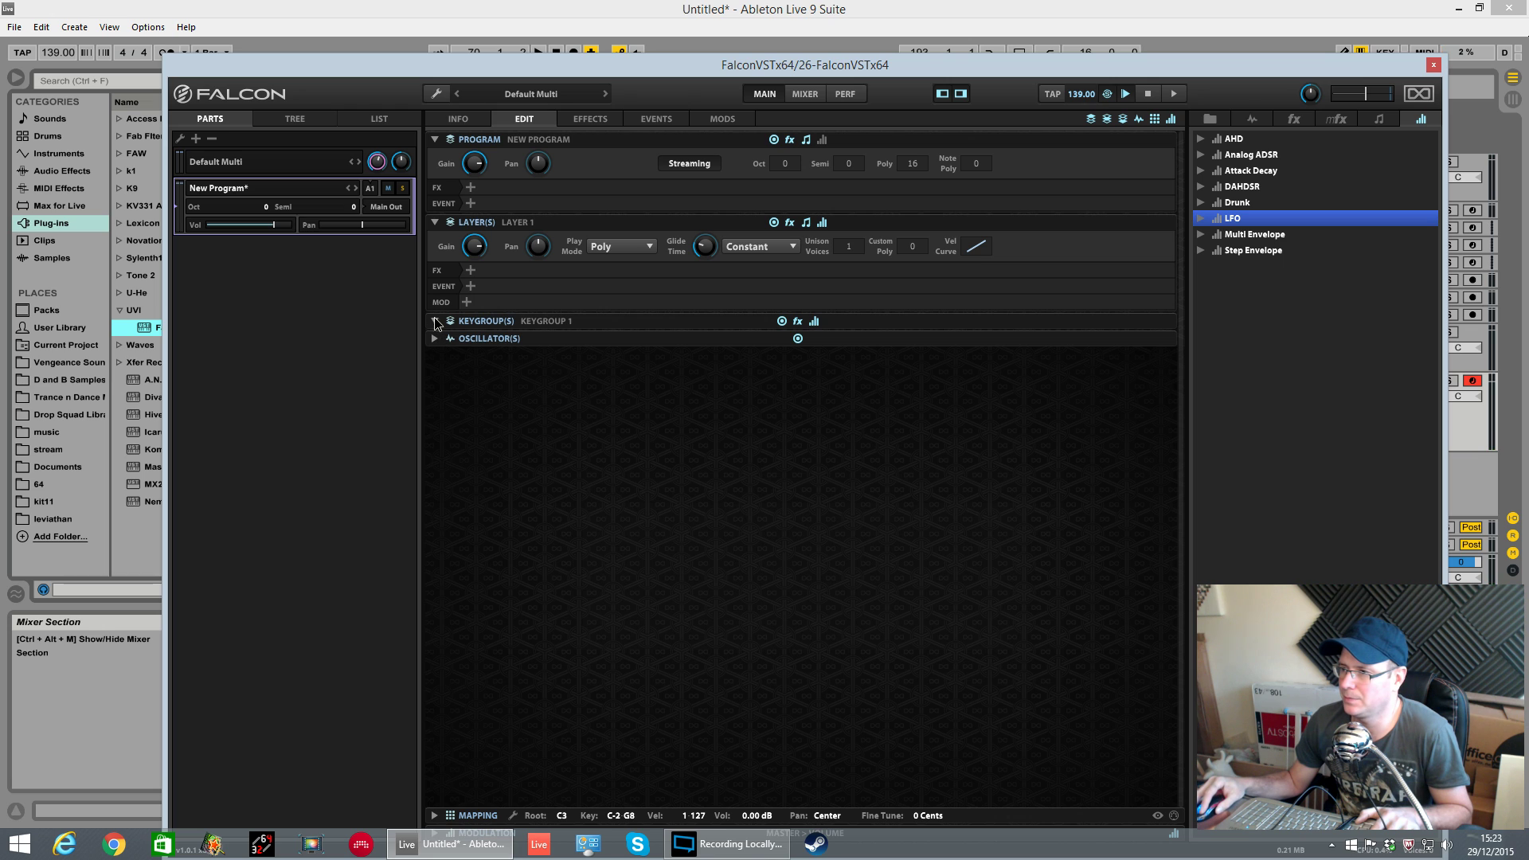
{"action": "left_click", "coordinate": [434, 320]}
{"action": "left_click", "coordinate": [502, 384]}
{"action": "mouse_move", "coordinate": [601, 424]}
{"action": "left_mouse_down"}
{"action": "mouse_move", "coordinate": [608, 388]}
{"action": "mouse_move", "coordinate": [615, 402]}
{"action": "left_mouse_up"}
{"action": "mouse_move", "coordinate": [771, 423]}
{"action": "left_mouse_down"}
{"action": "mouse_move", "coordinate": [765, 405]}
{"action": "mouse_move", "coordinate": [778, 447]}
{"action": "mouse_move", "coordinate": [768, 418]}
{"action": "left_mouse_up"}
{"action": "left_click_drag", "start_coordinate": [603, 424], "coordinate": [603, 412]}
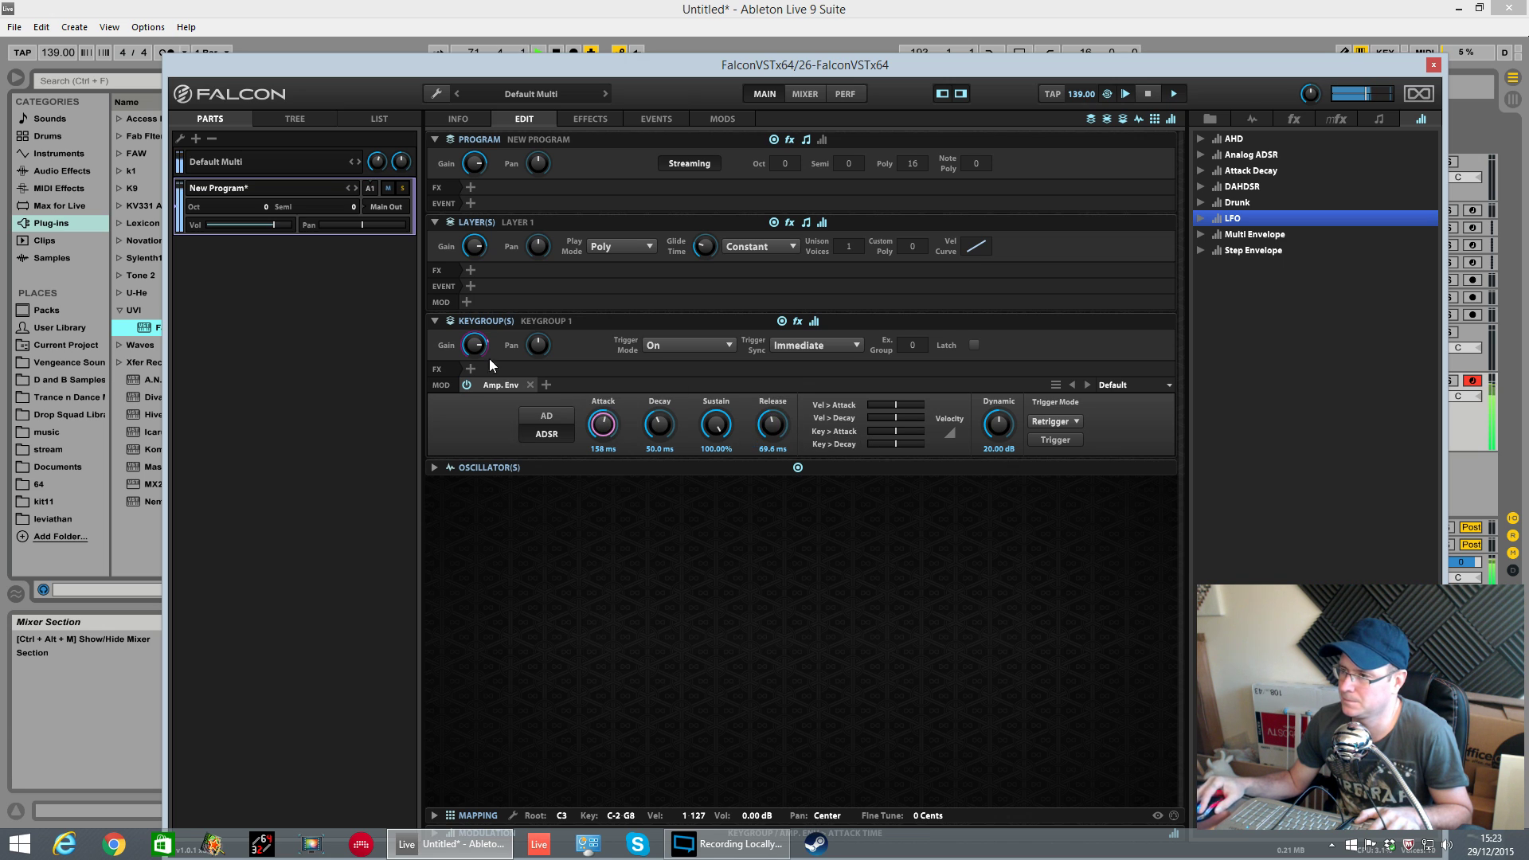
{"action": "left_click", "coordinate": [434, 321]}
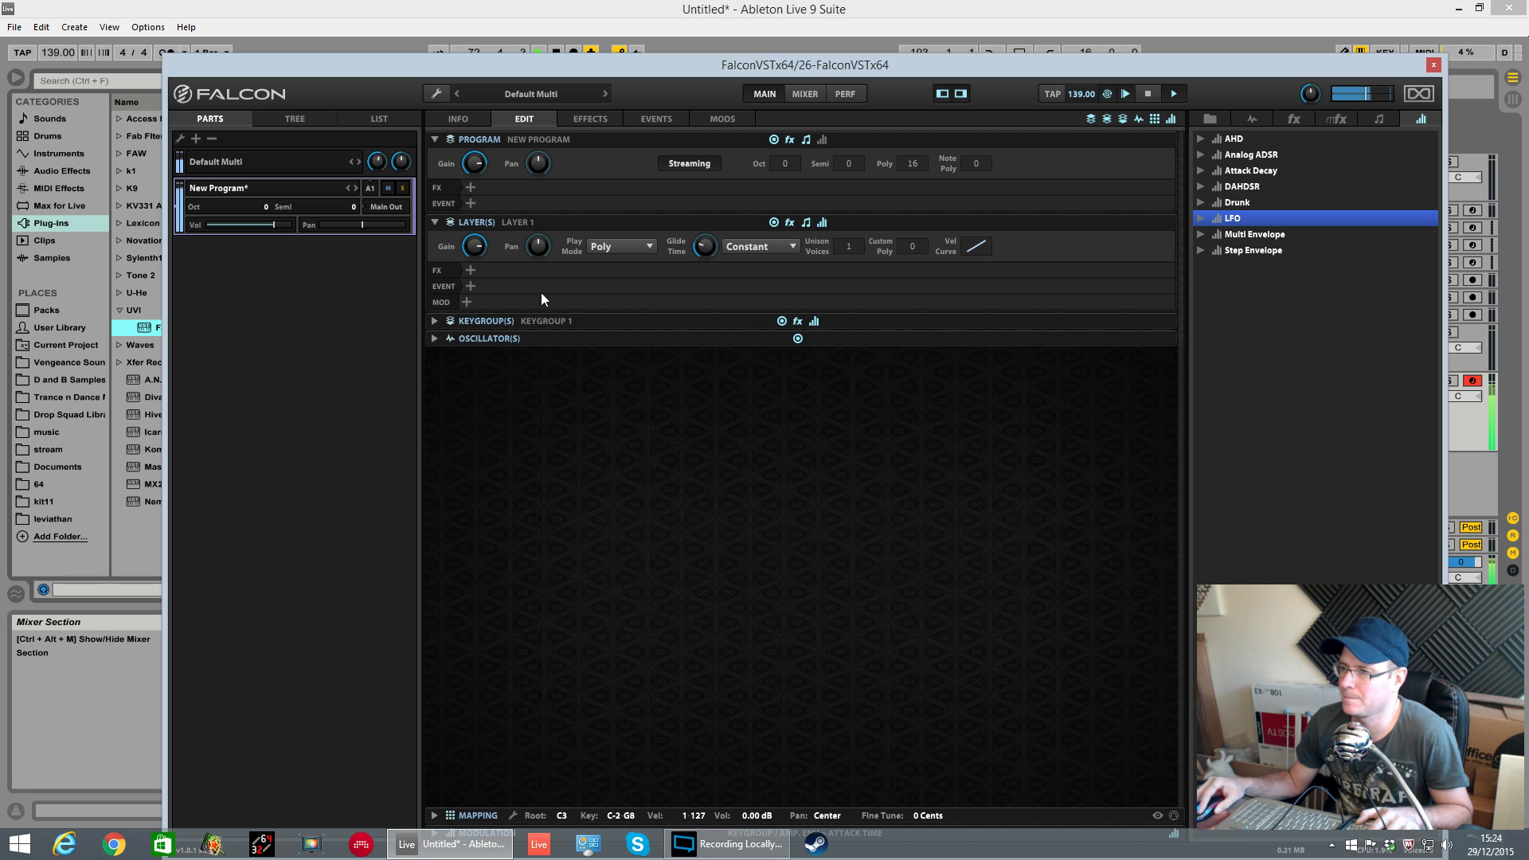
Add an 8 Band EQ effect to Layer 1.
{"action": "left_click", "coordinate": [470, 270]}
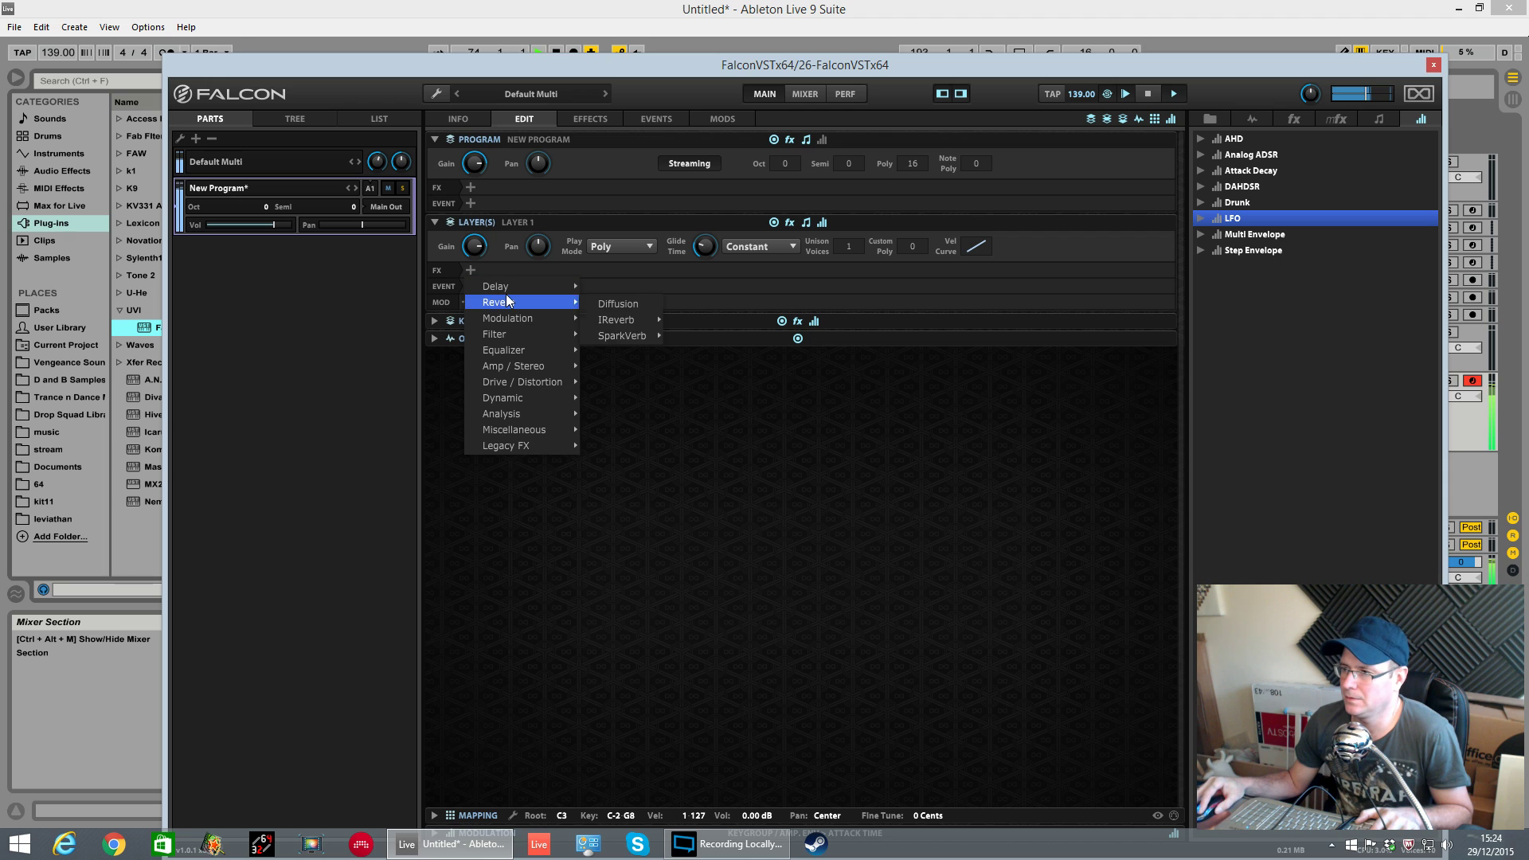
{"action": "mouse_move", "coordinate": [514, 323]}
{"action": "mouse_move", "coordinate": [519, 351]}
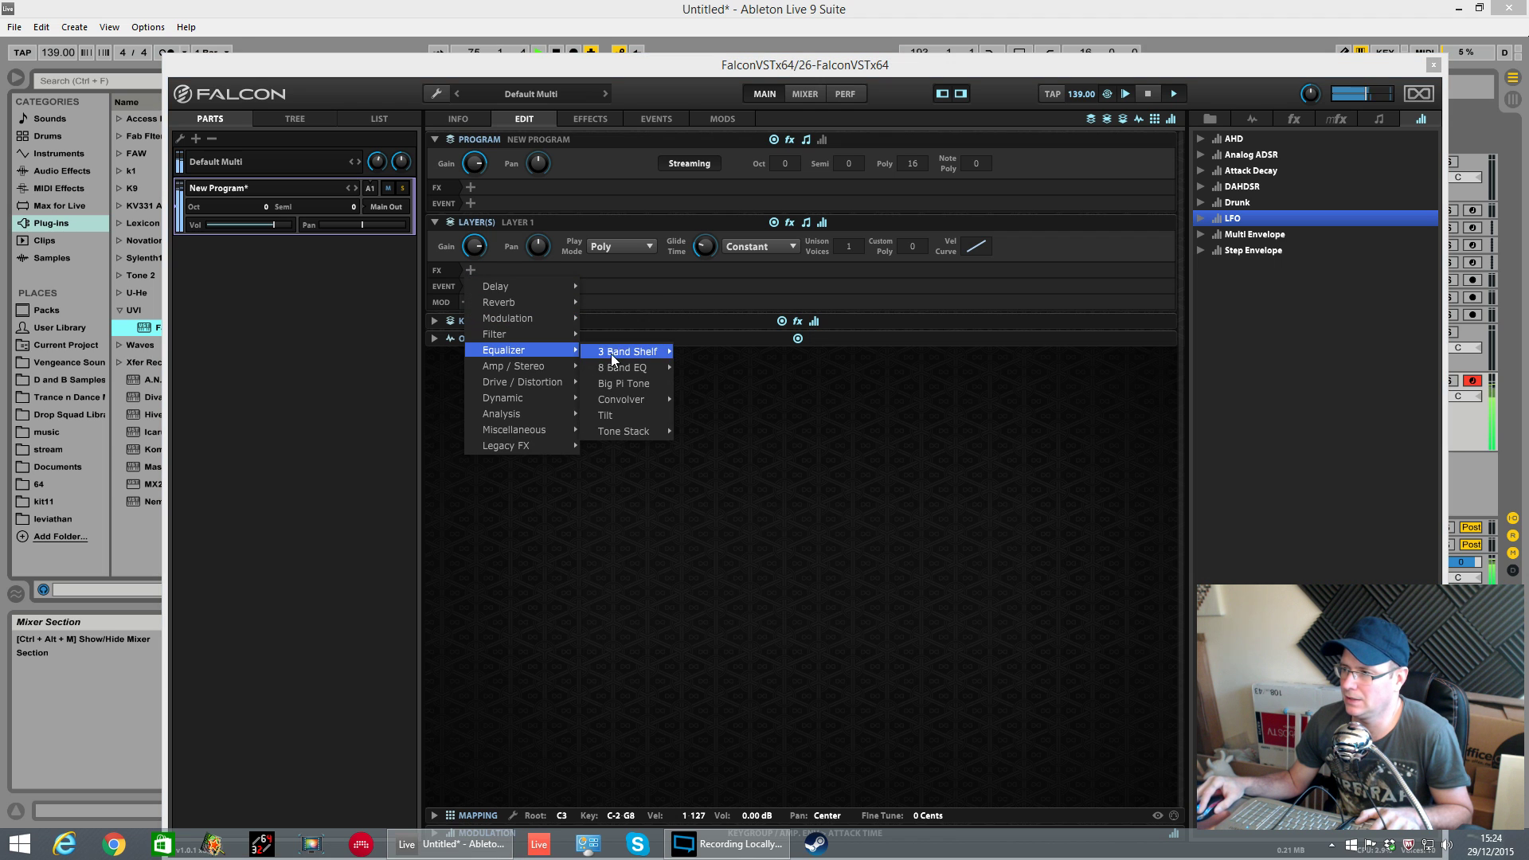
{"action": "mouse_move", "coordinate": [616, 368]}
{"action": "left_click", "coordinate": [701, 367]}
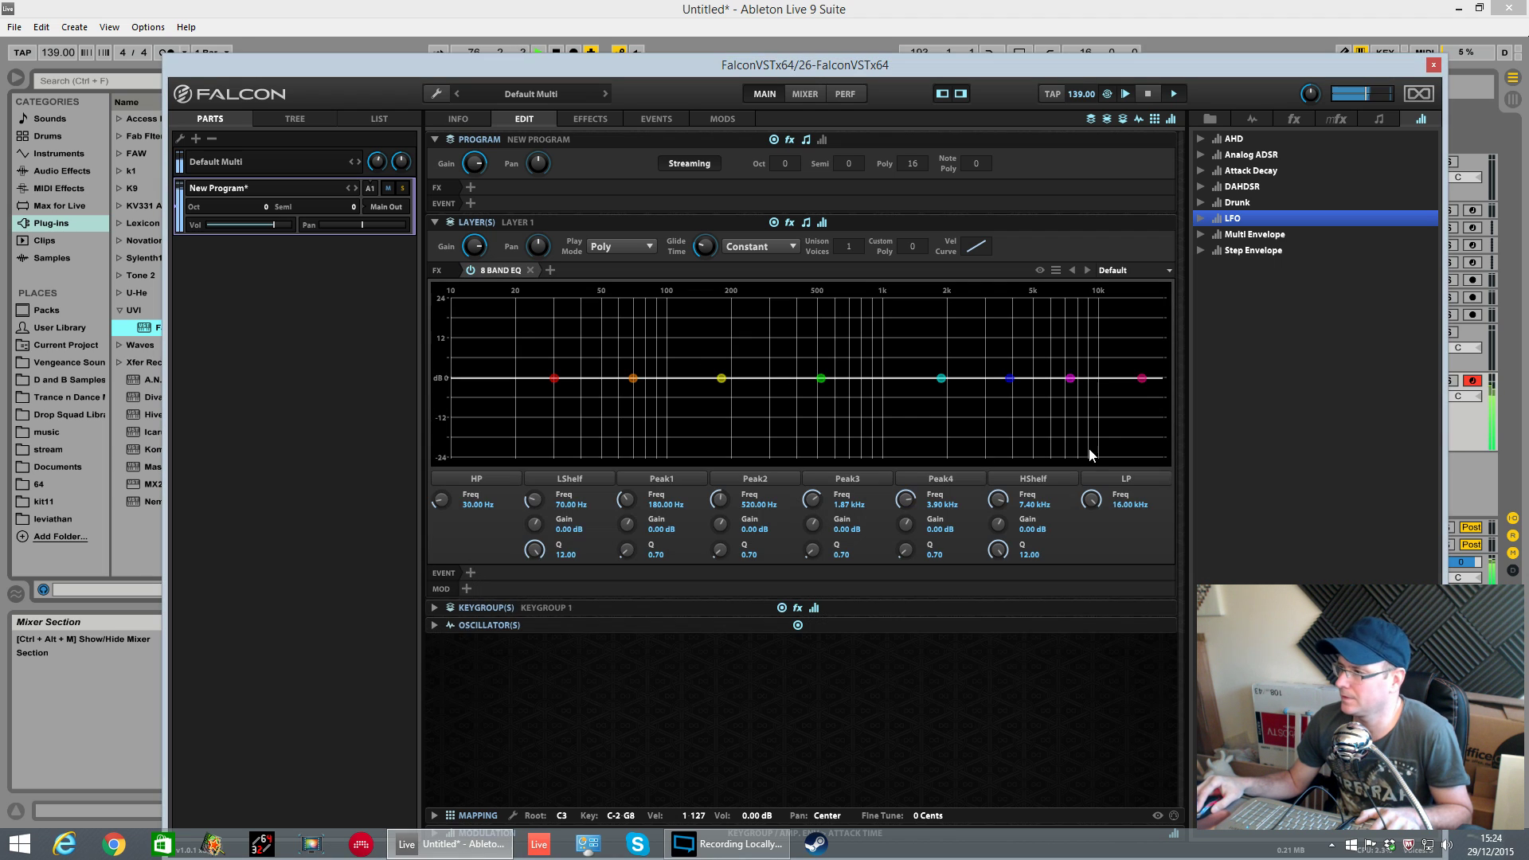
Lower the layer EQ's low-pass frequency to about 4.52 kHz and adjust its low-shelf band.
{"action": "left_click_drag", "start_coordinate": [1141, 379], "coordinate": [945, 383]}
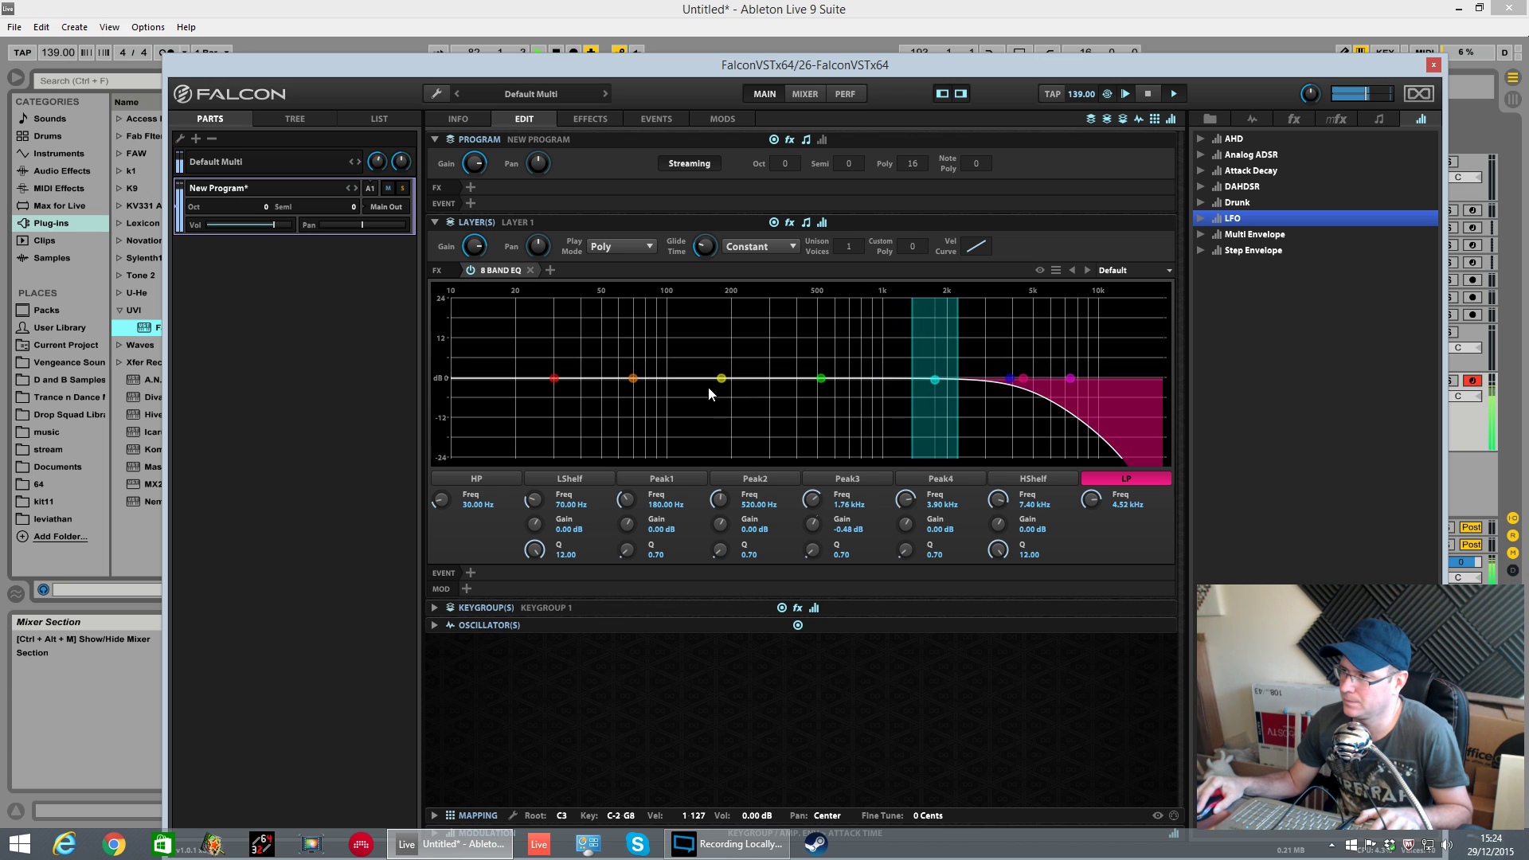
{"action": "left_click_drag", "start_coordinate": [633, 375], "coordinate": [643, 378]}
{"action": "left_click_drag", "start_coordinate": [643, 373], "coordinate": [764, 365]}
{"action": "left_click", "coordinate": [435, 222]}
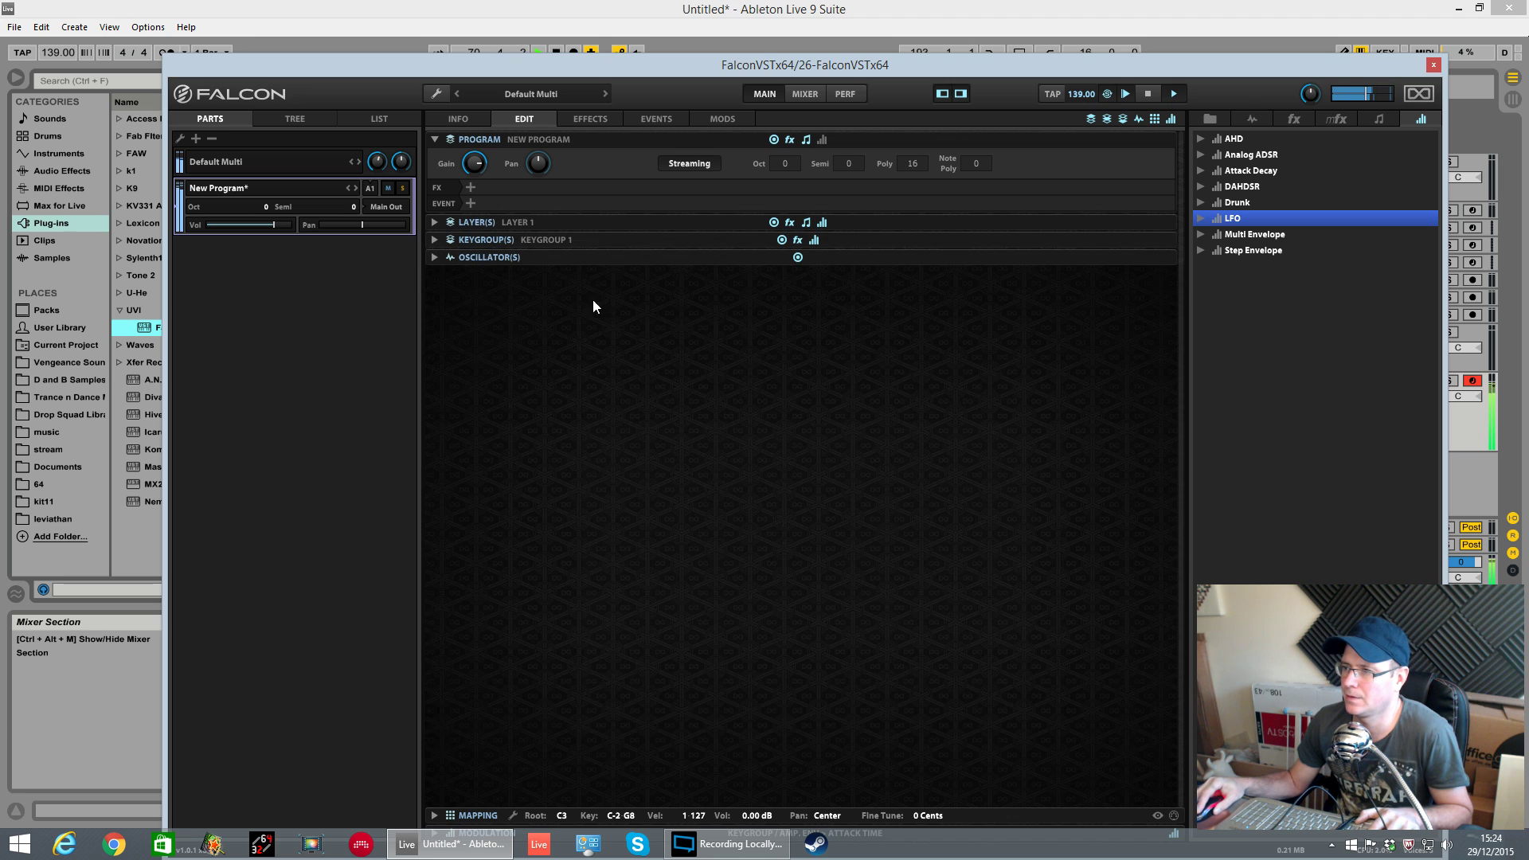
Switch on oscillators 5 and 6 with square waves and pan them right and left respectively.
{"action": "left_click", "coordinate": [435, 257]}
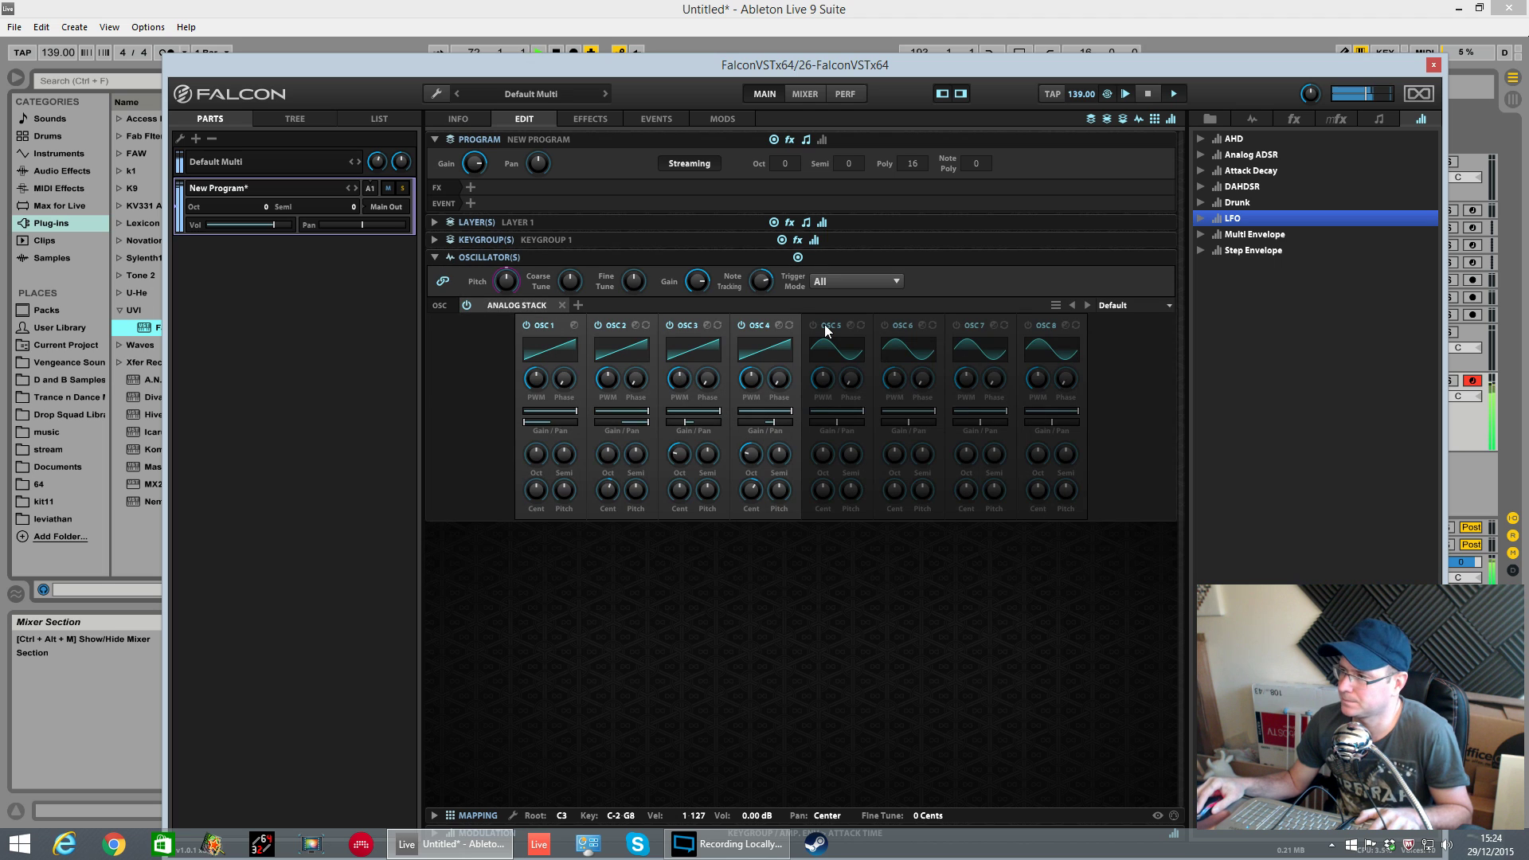
{"action": "left_click", "coordinate": [836, 347]}
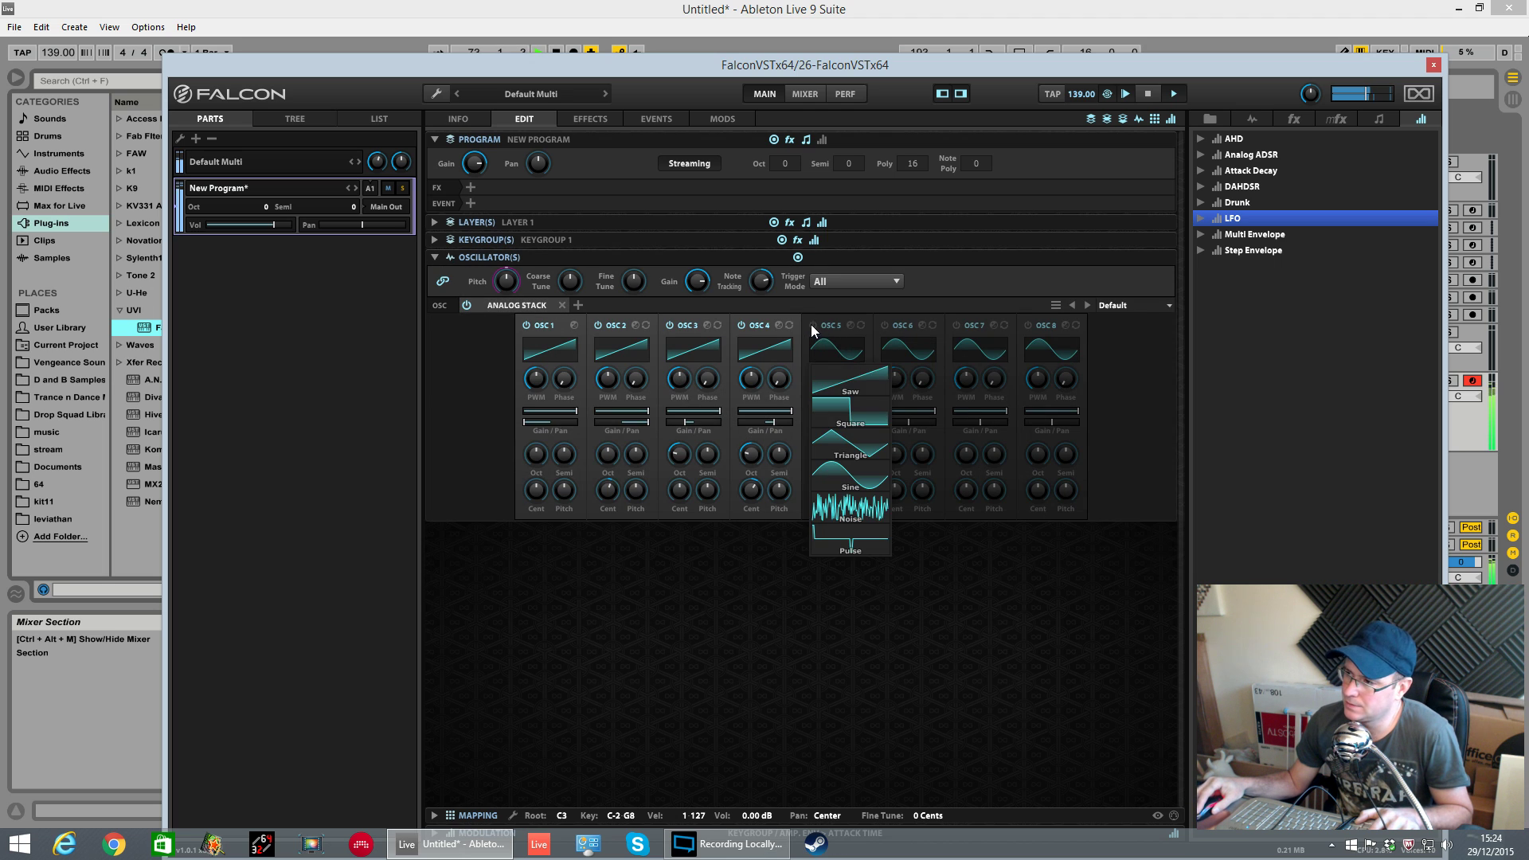
{"action": "left_click", "coordinate": [855, 415]}
{"action": "left_click", "coordinate": [929, 351]}
{"action": "left_click", "coordinate": [928, 390]}
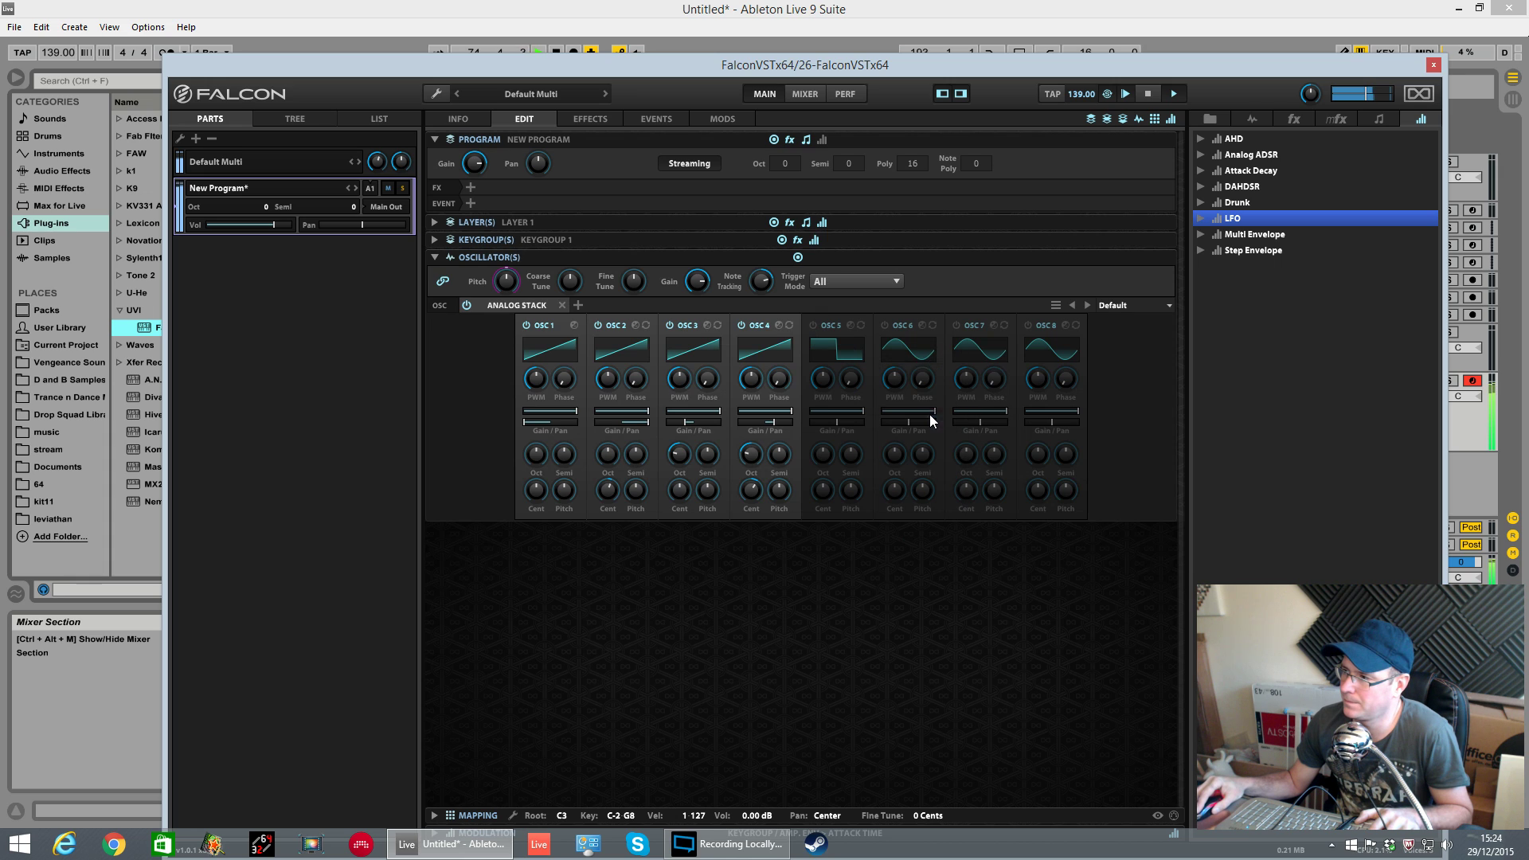
{"action": "left_click", "coordinate": [882, 326]}
{"action": "left_click", "coordinate": [813, 325]}
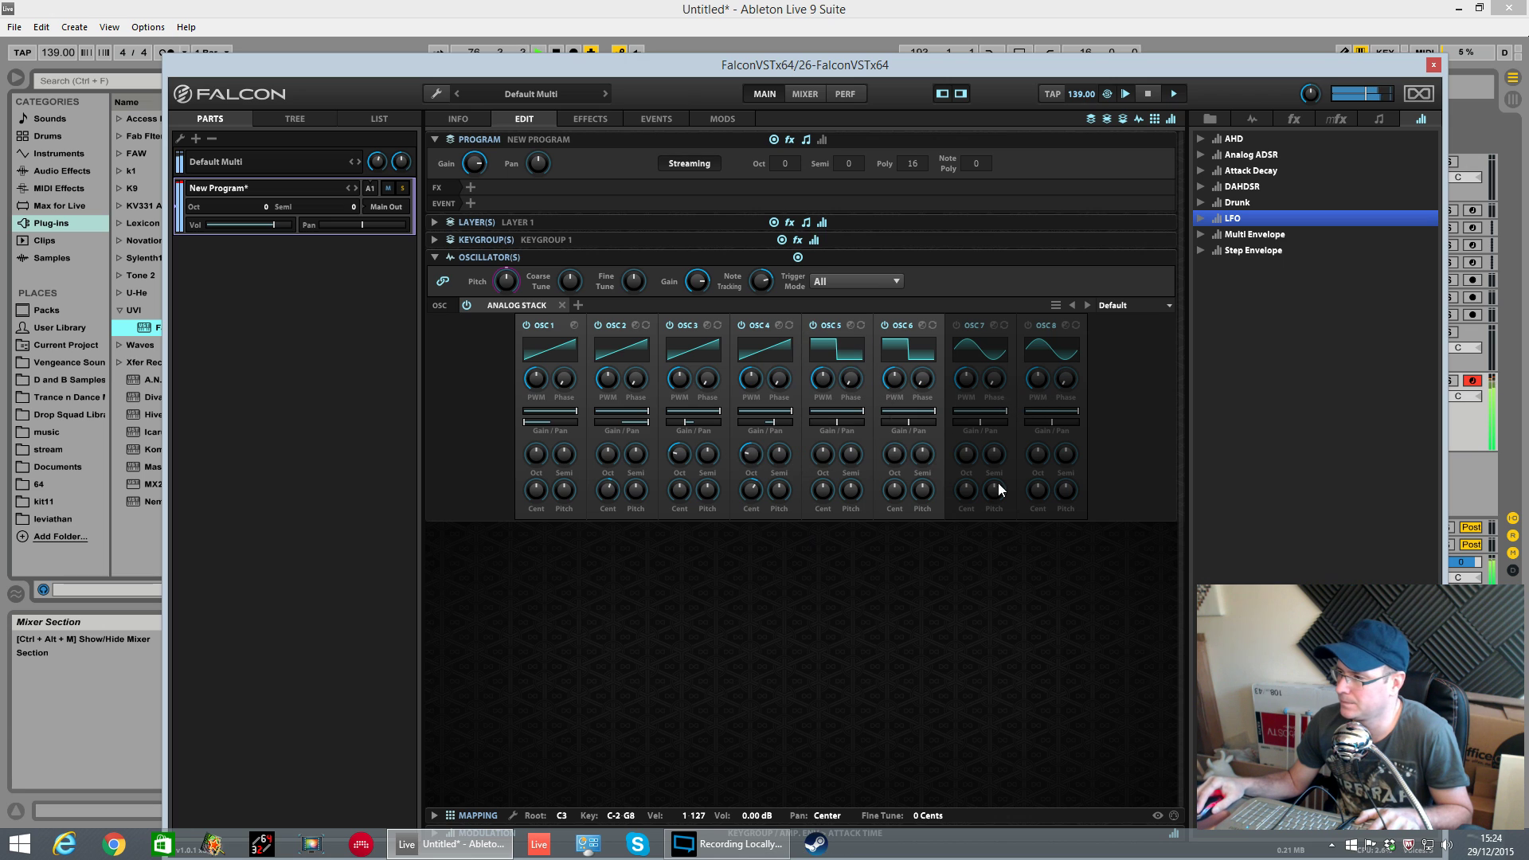
{"action": "left_click_drag", "start_coordinate": [839, 422], "coordinate": [896, 424]}
{"action": "mouse_move", "coordinate": [904, 428]}
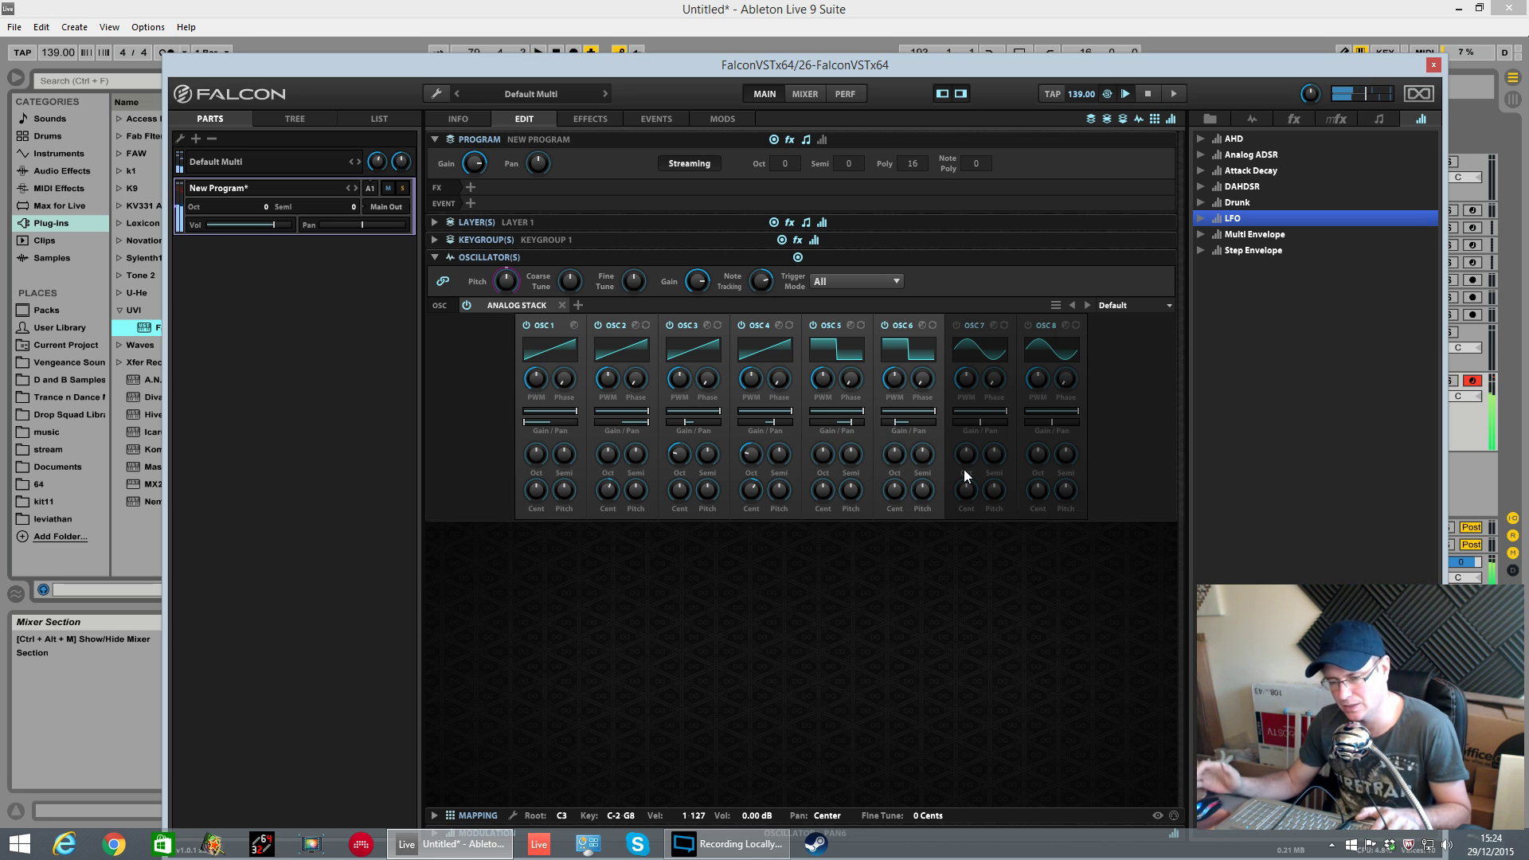
Modulate oscillator 5's PWM with a new keygroup LFO.
{"action": "right_click", "coordinate": [824, 378]}
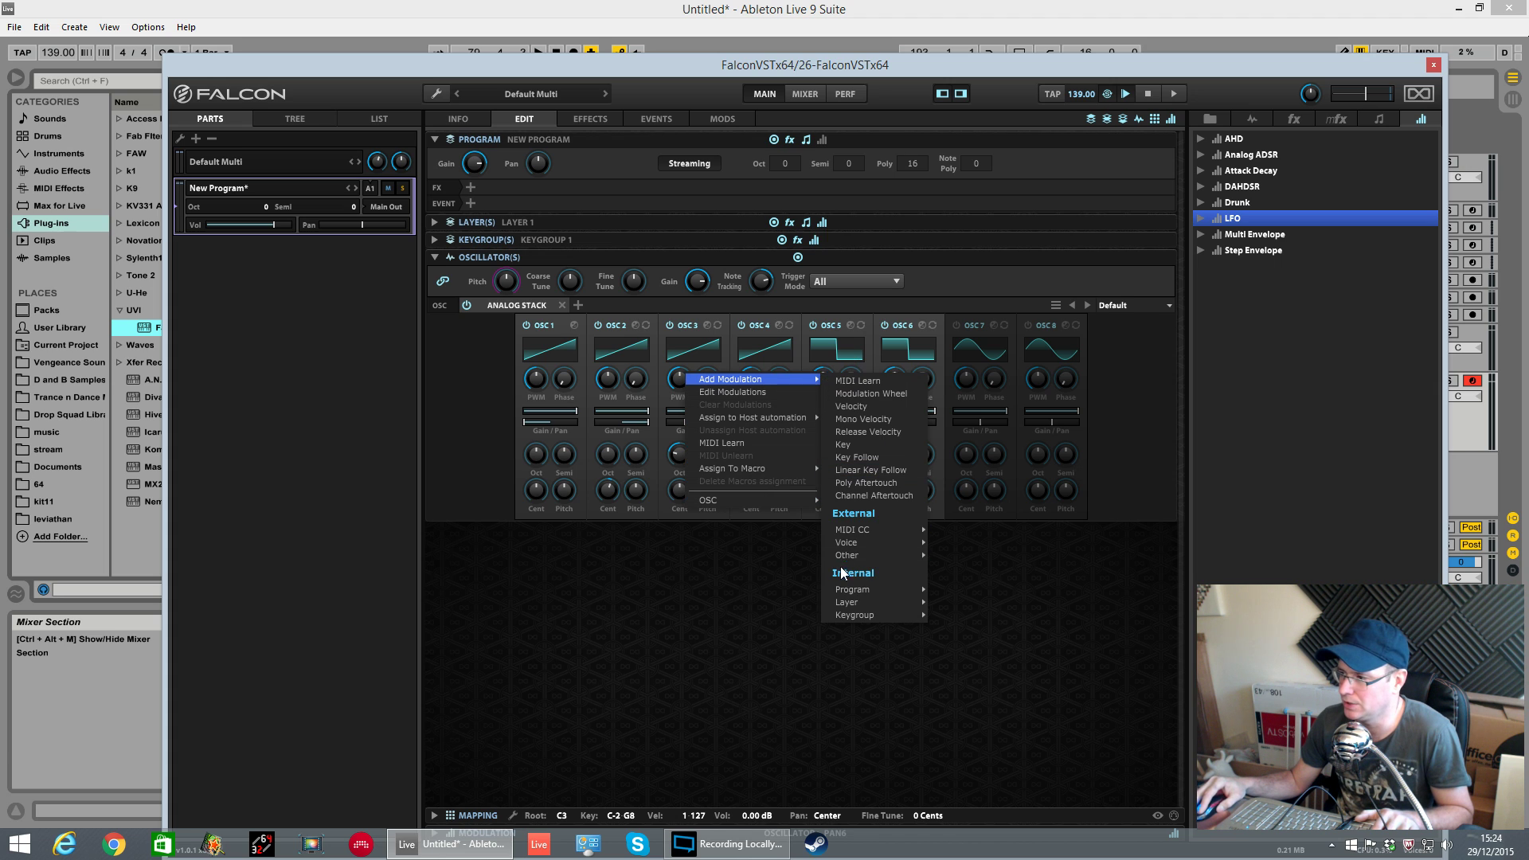
{"action": "mouse_move", "coordinate": [838, 590]}
{"action": "mouse_move", "coordinate": [854, 614]}
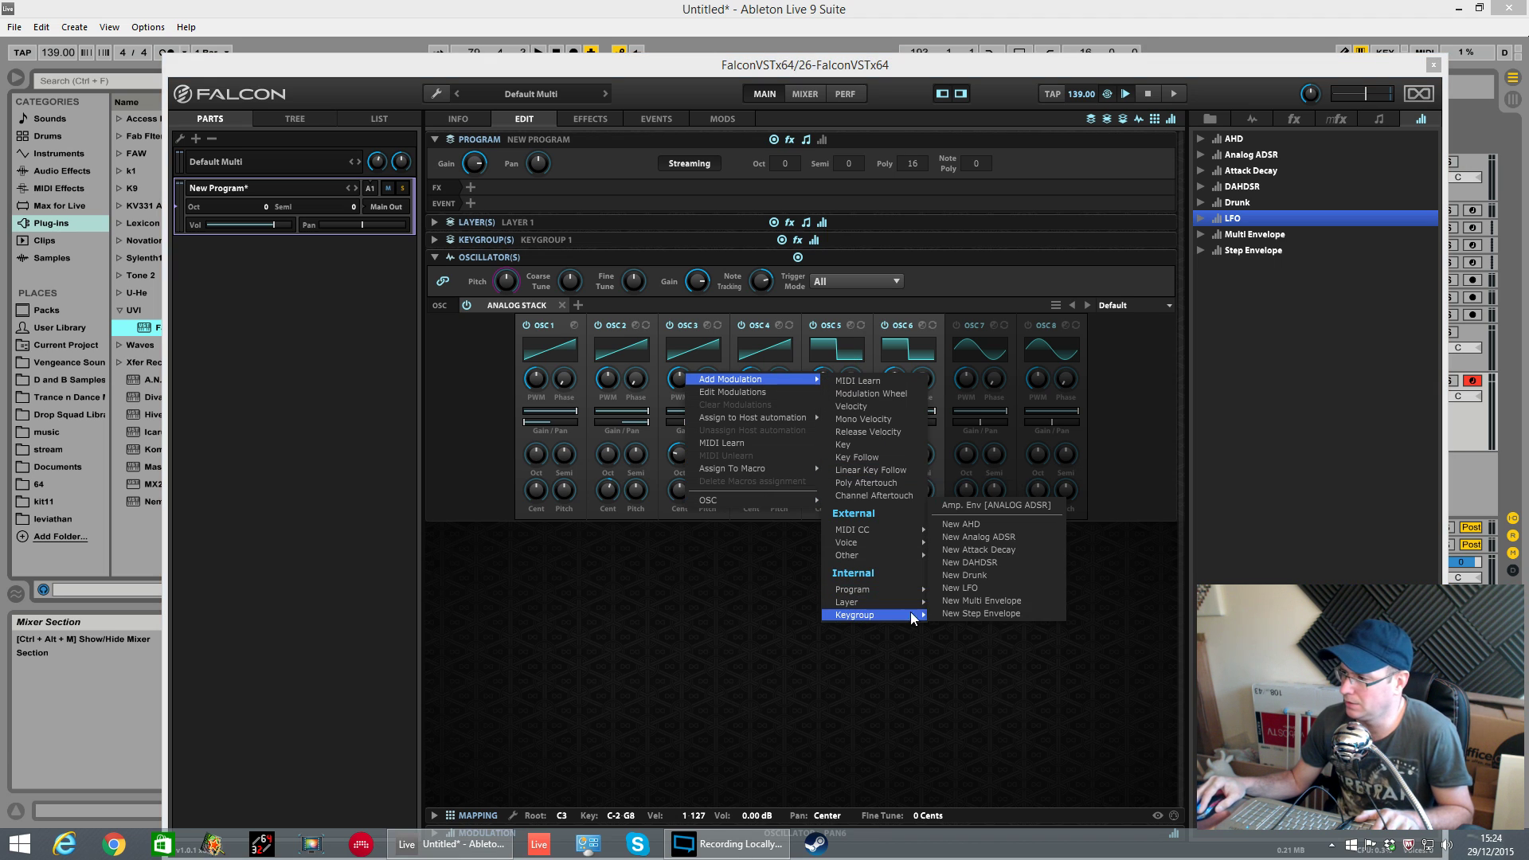
{"action": "left_click", "coordinate": [966, 587]}
{"action": "right_click", "coordinate": [812, 391]}
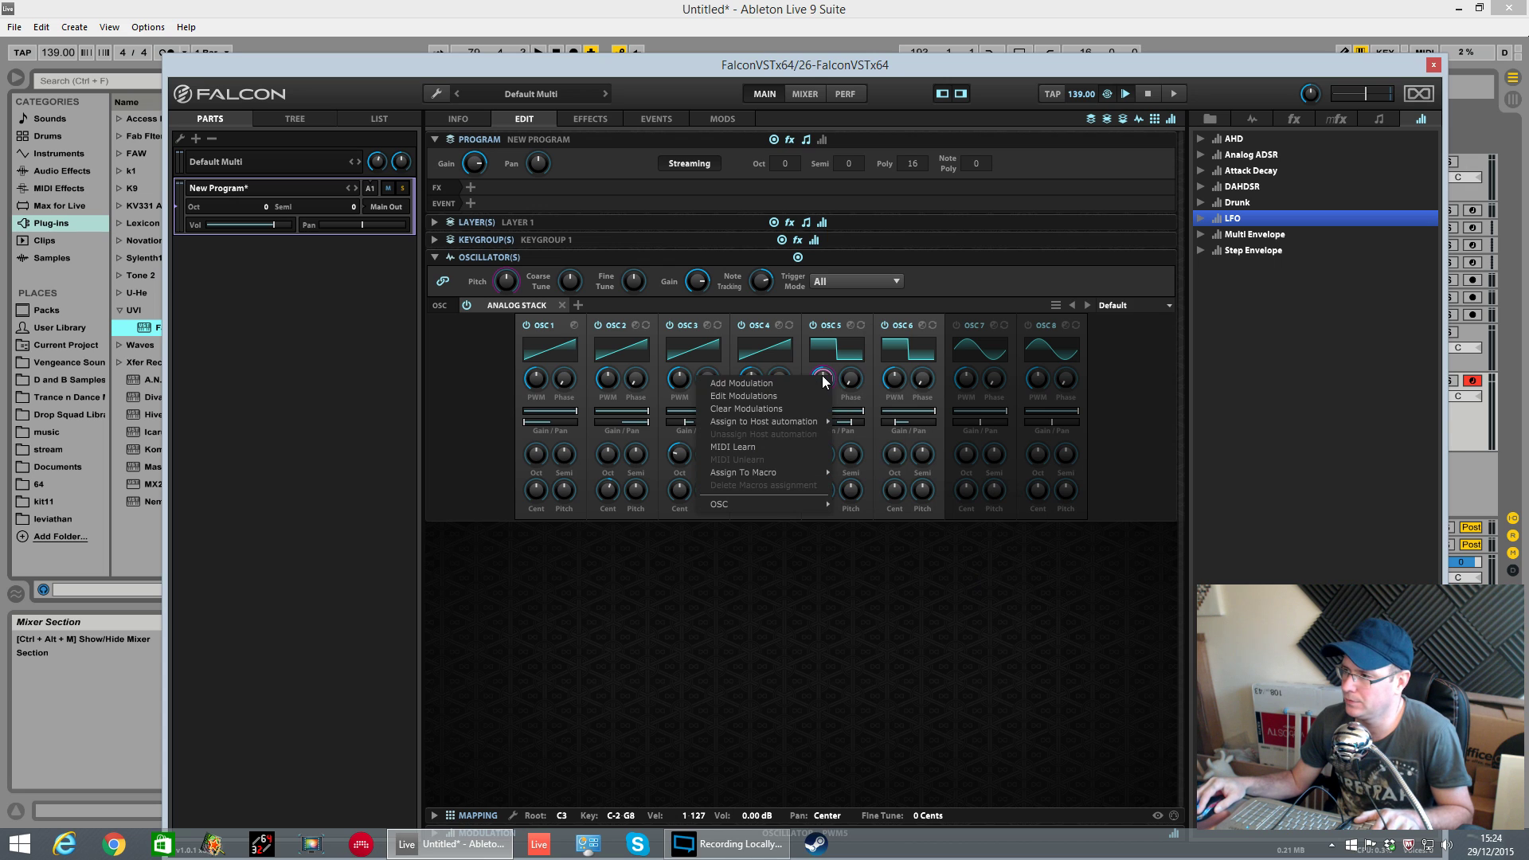
{"action": "left_click", "coordinate": [813, 537]}
Change the LFO modulating oscillator 5 to a triangle wave and lower that oscillator's PWM.
{"action": "right_click", "coordinate": [821, 381]}
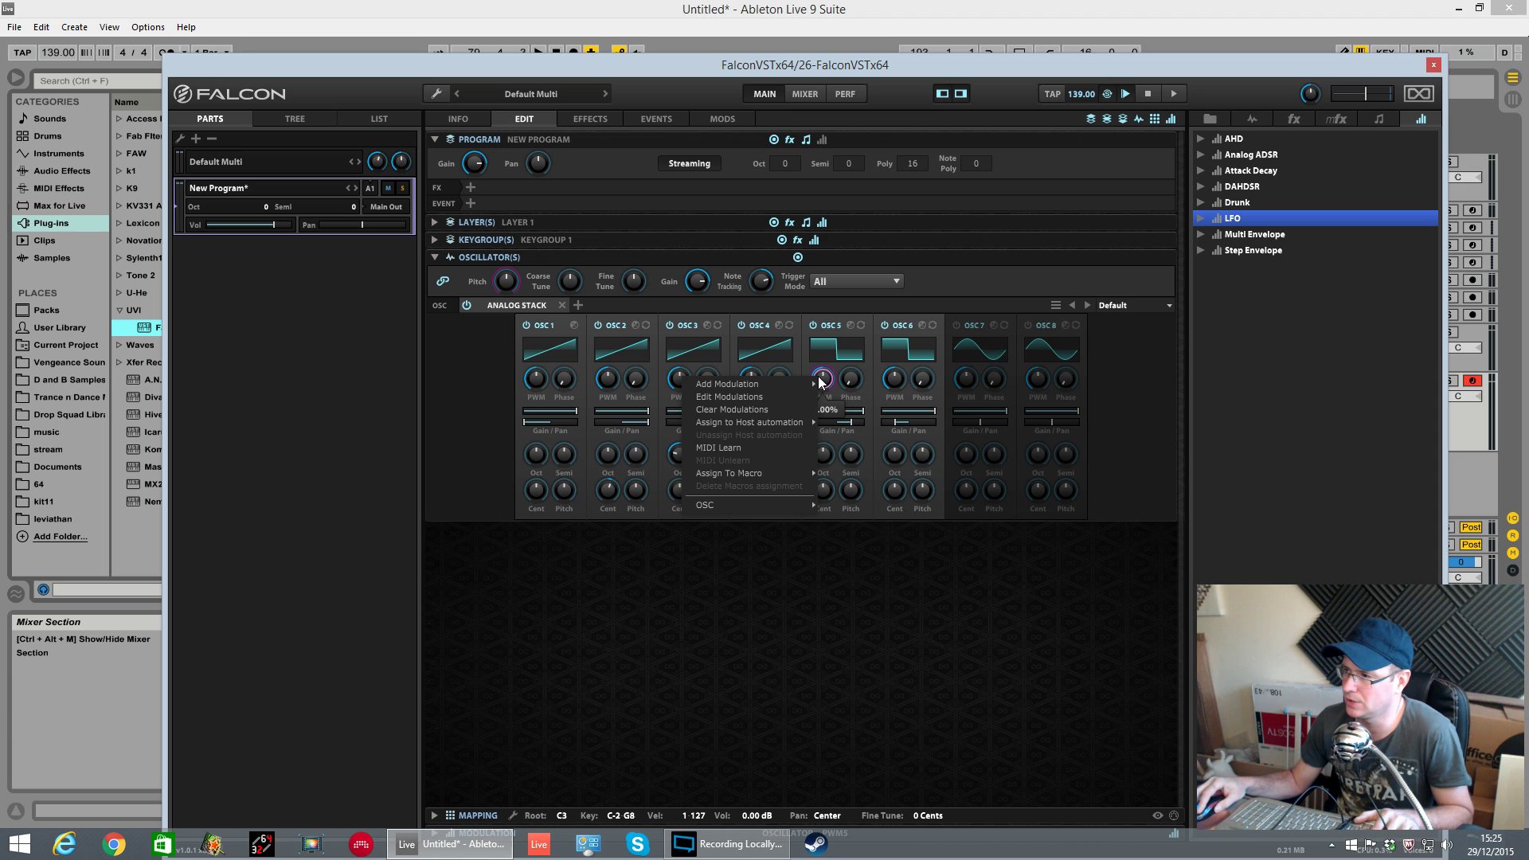
{"action": "left_click", "coordinate": [747, 396]}
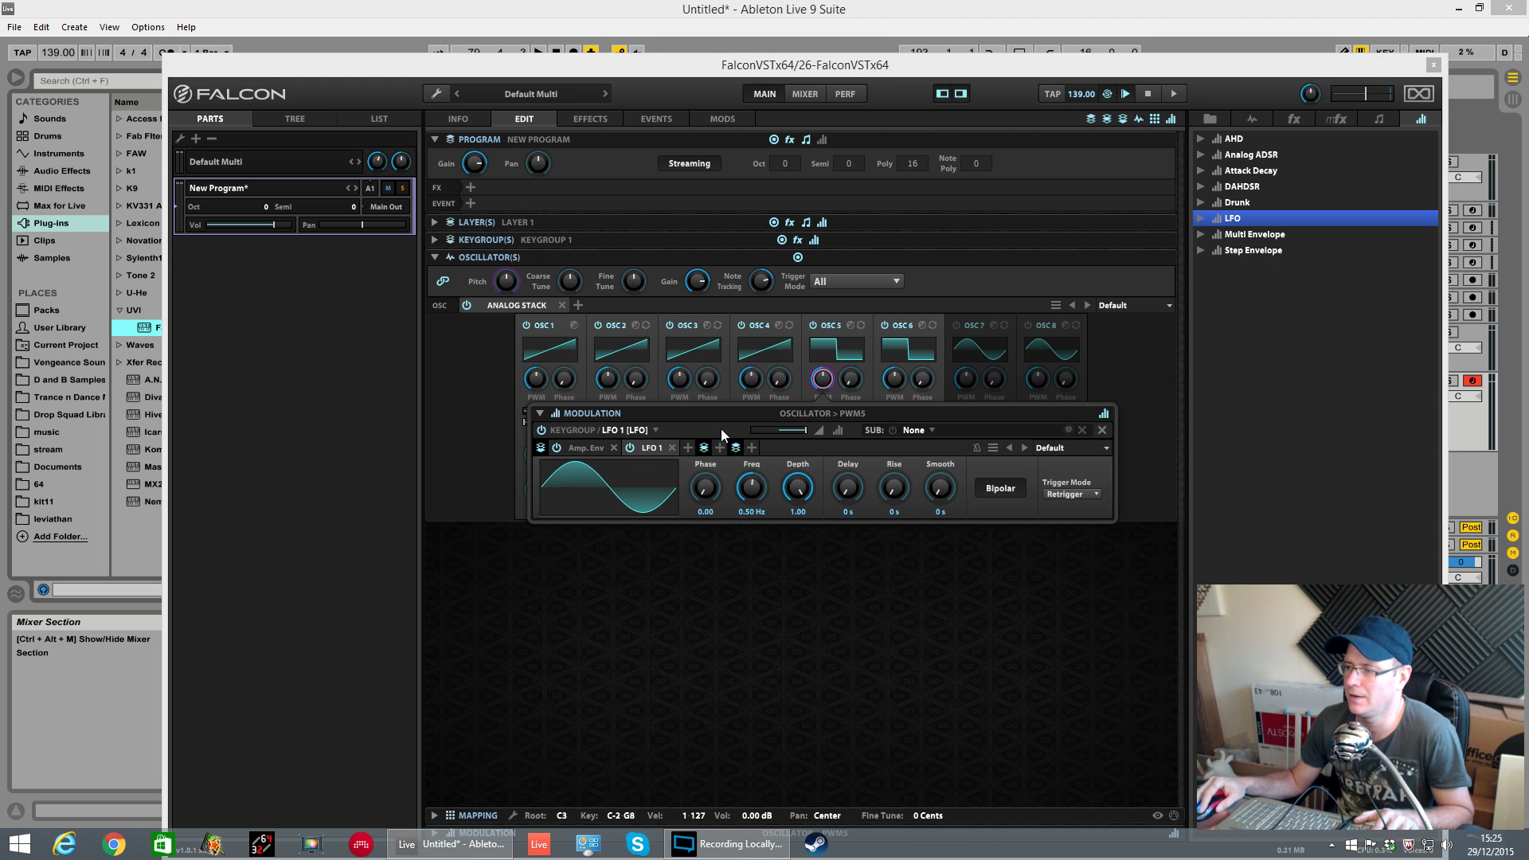
{"action": "left_click", "coordinate": [607, 485]}
{"action": "left_click", "coordinate": [609, 223]}
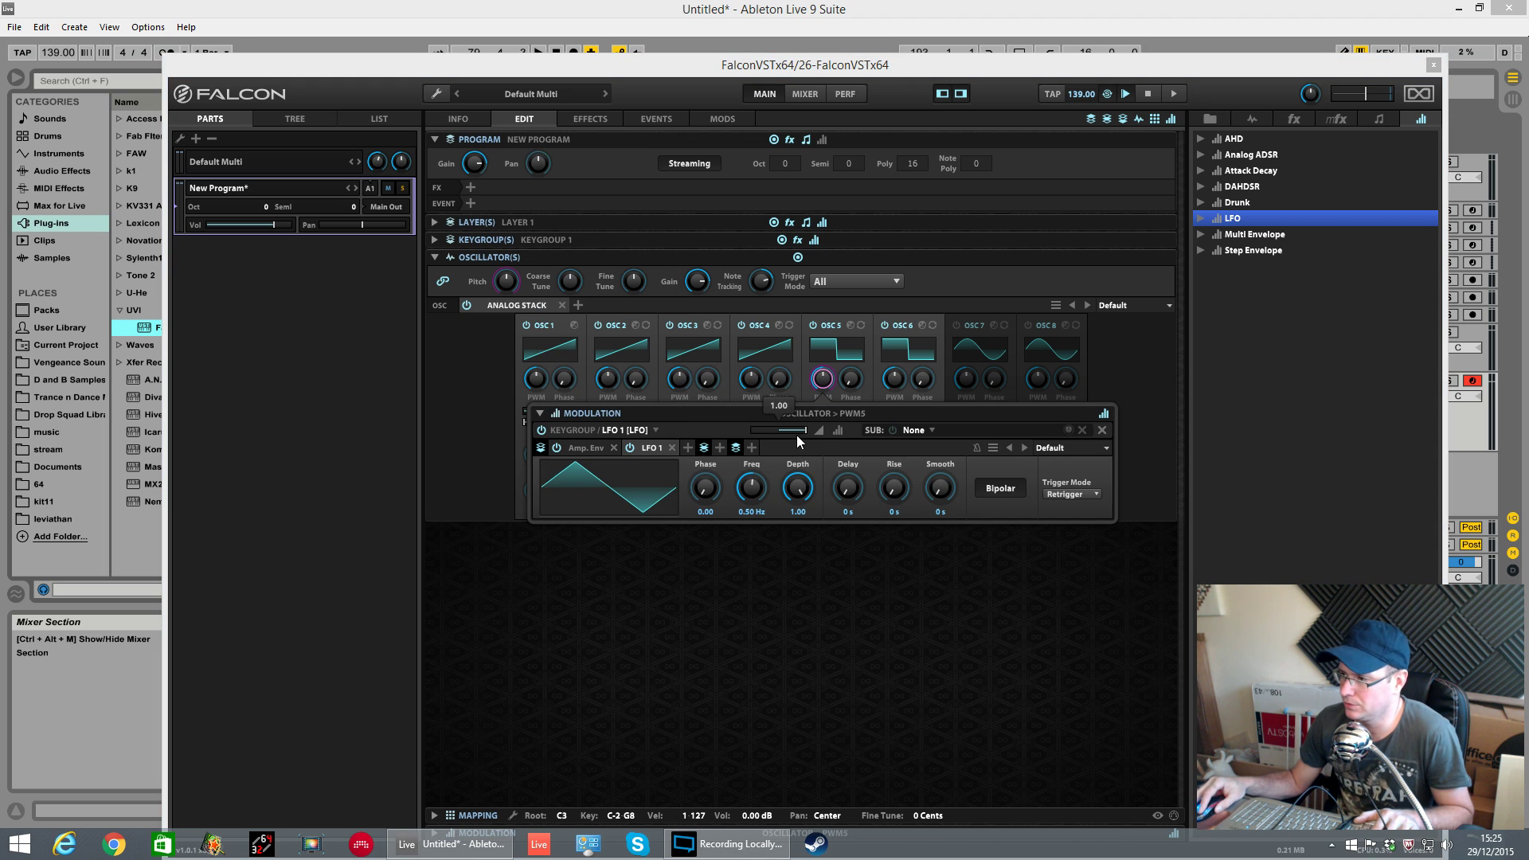
{"action": "left_click", "coordinate": [825, 403]}
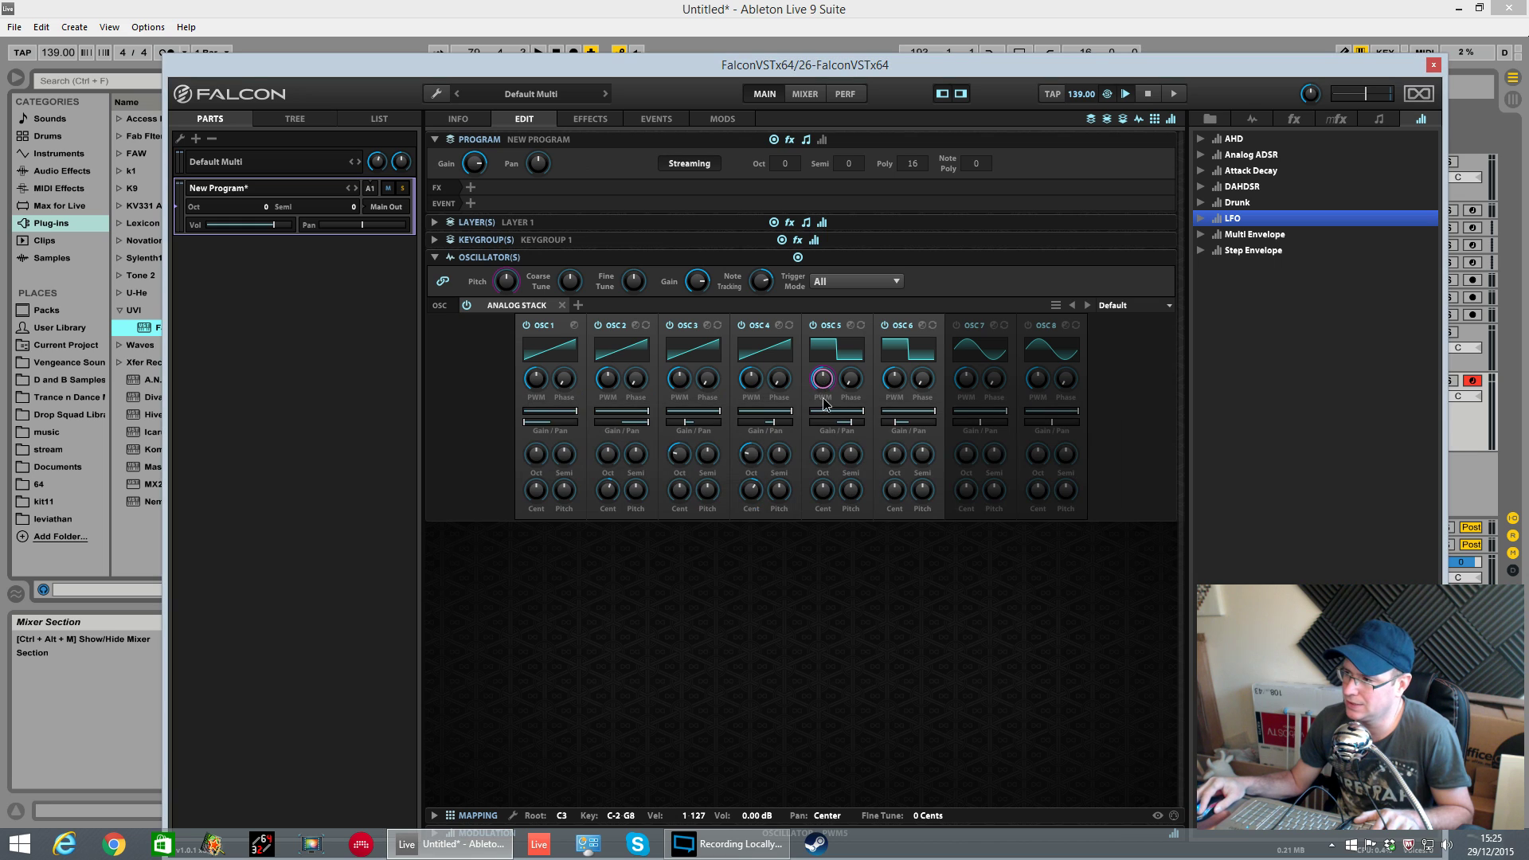
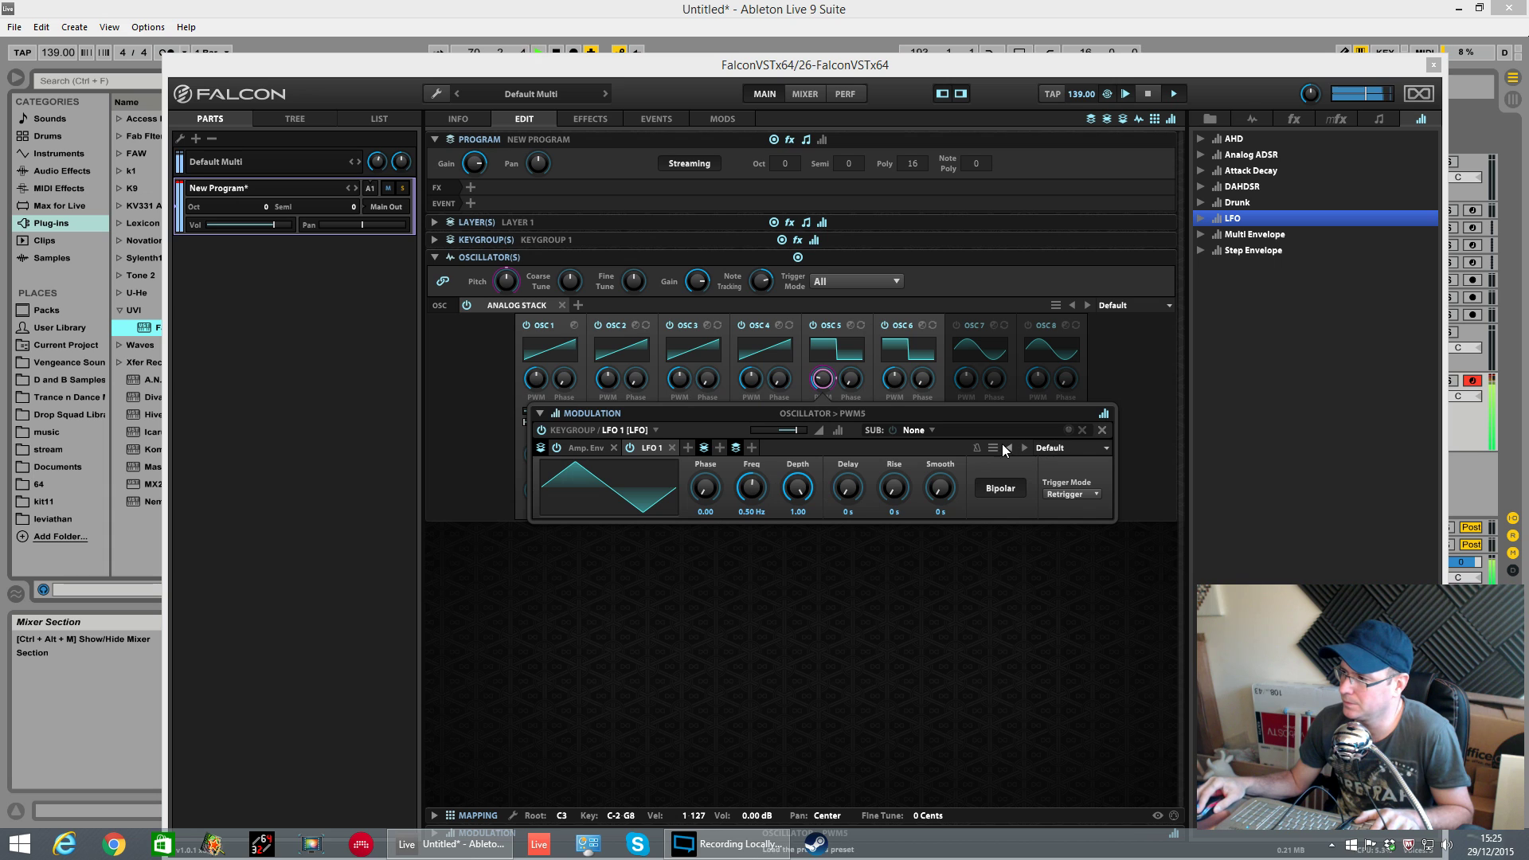
Sync the LFO to tempo at a frequency of 3x and reduce its modulation amount on oscillator 5's PWM.
{"action": "left_click_drag", "start_coordinate": [756, 495], "coordinate": [751, 510]}
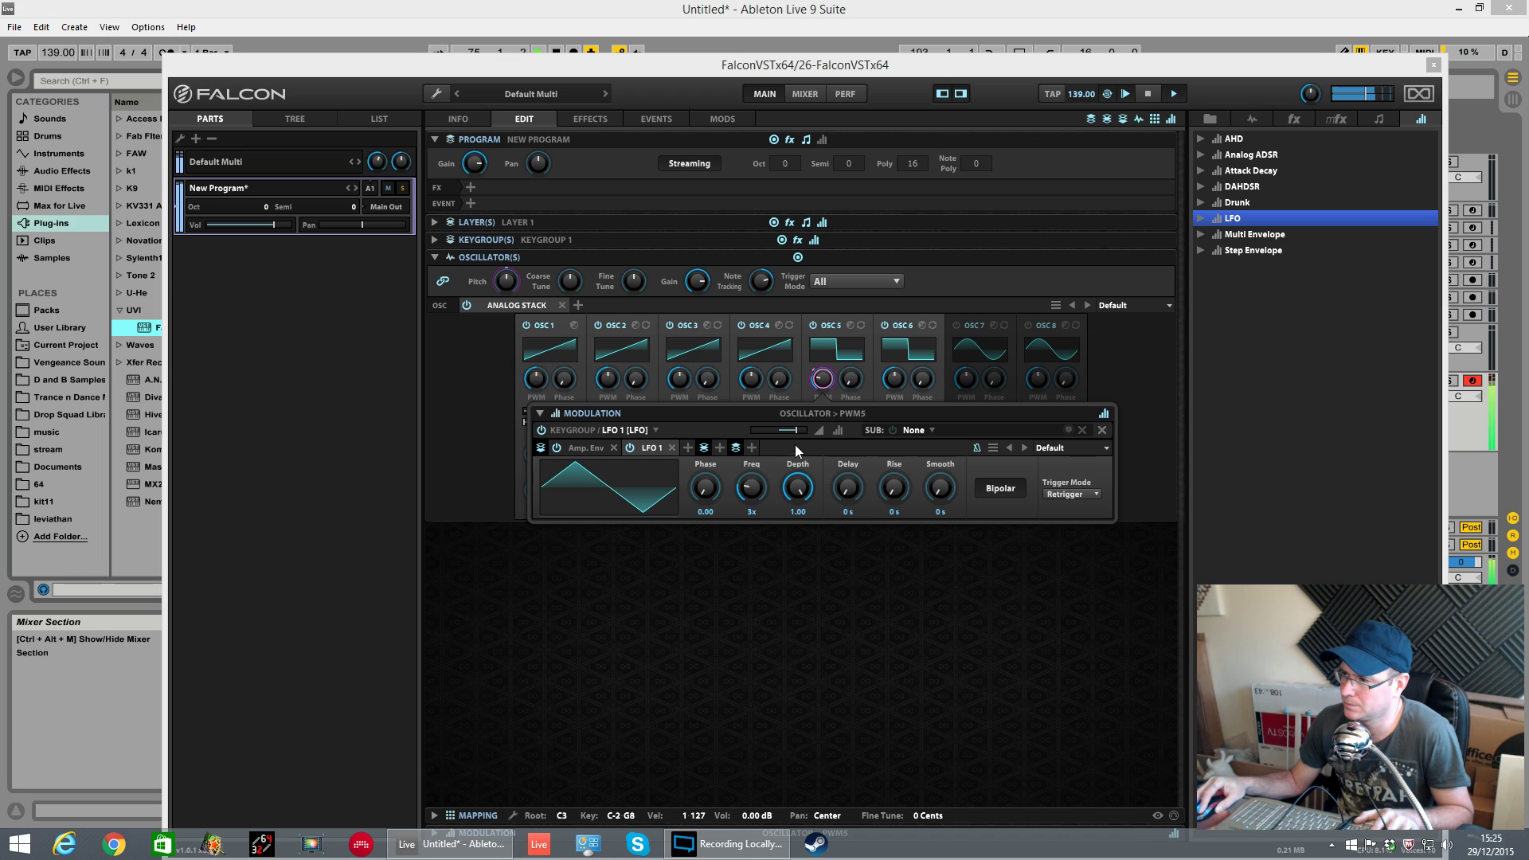
{"action": "left_click_drag", "start_coordinate": [796, 434], "coordinate": [790, 434]}
{"action": "left_click", "coordinate": [817, 384]}
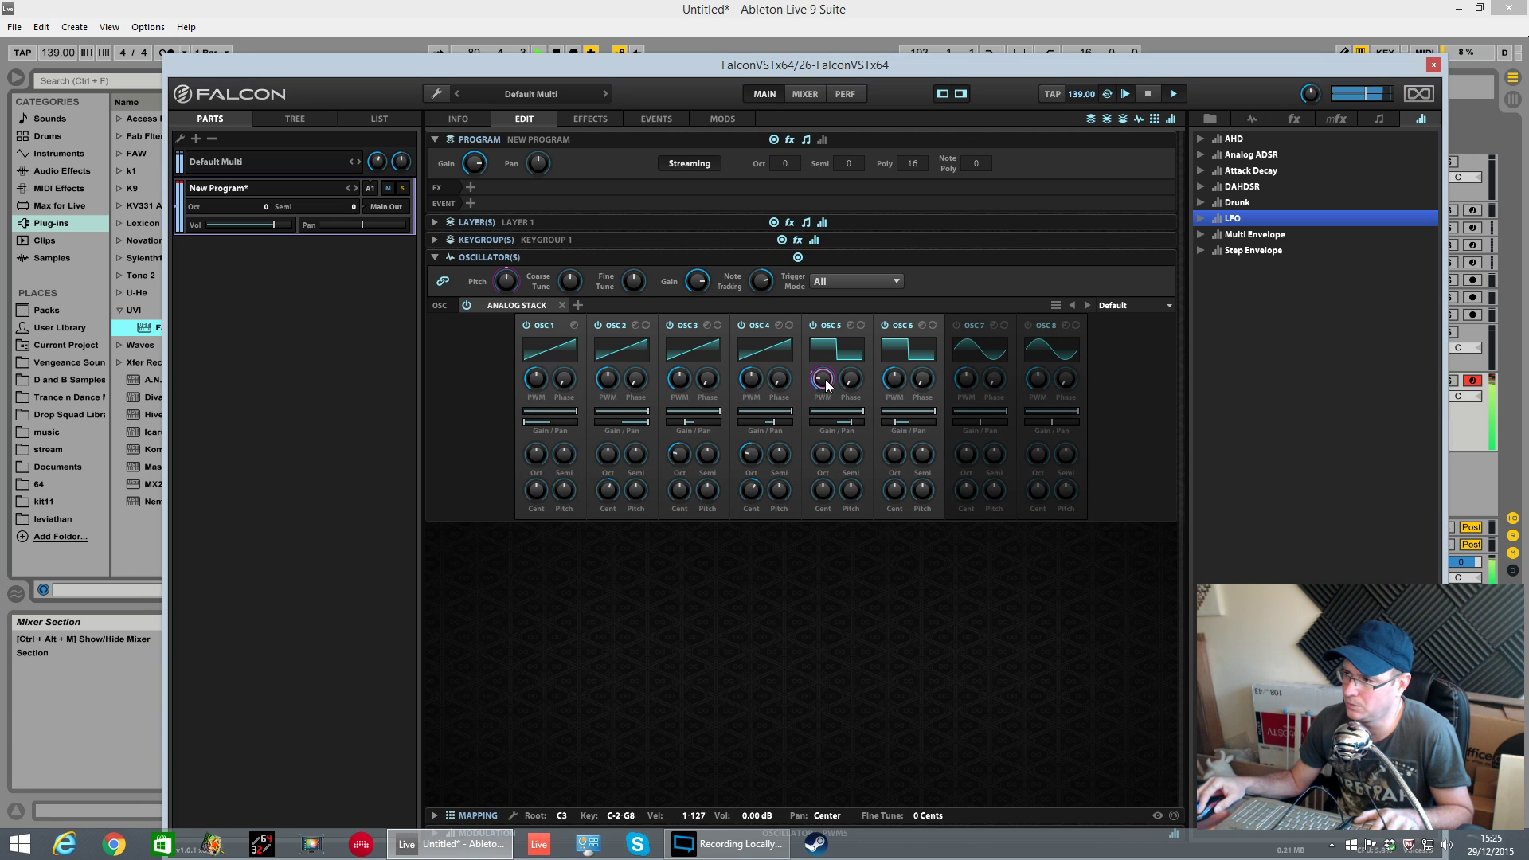
{"action": "right_click", "coordinate": [825, 380]}
{"action": "left_click", "coordinate": [824, 413]}
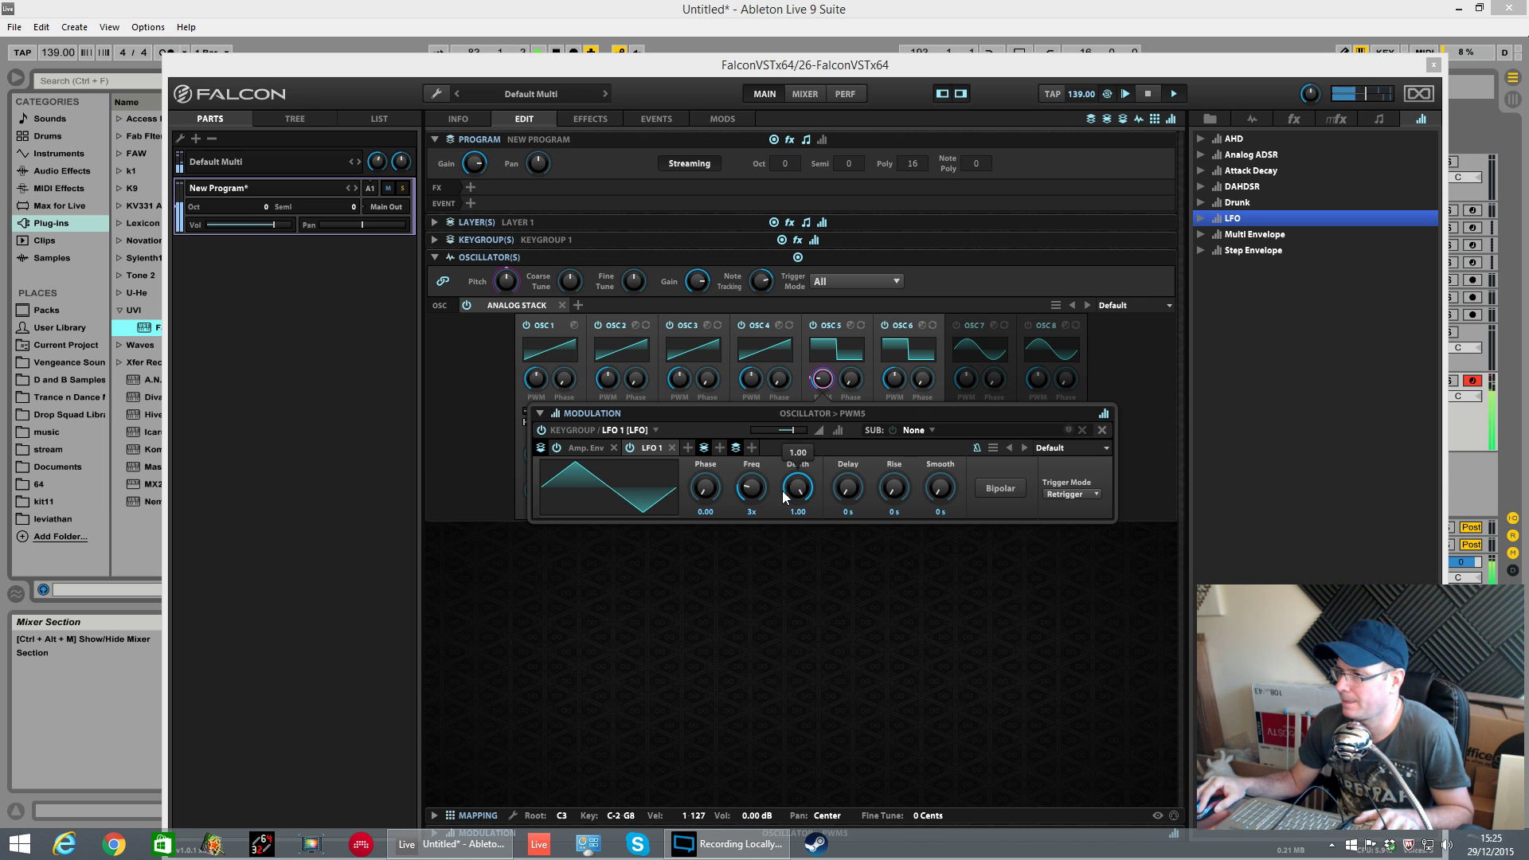
{"action": "left_click", "coordinate": [964, 609]}
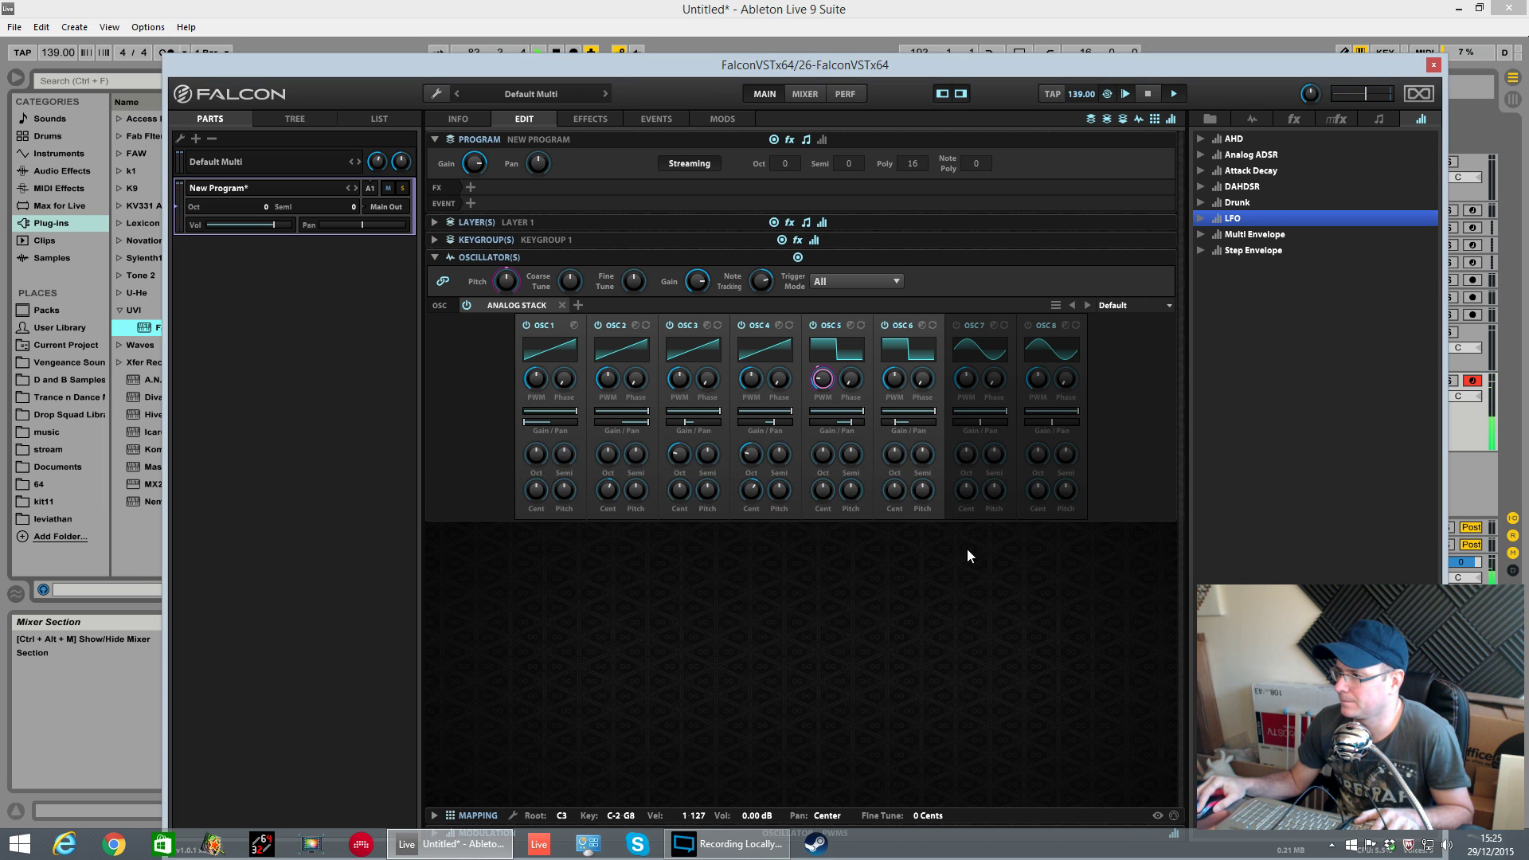
Modulate oscillator 6's PWM with the existing keygroup LFO 1.
{"action": "right_click", "coordinate": [899, 384]}
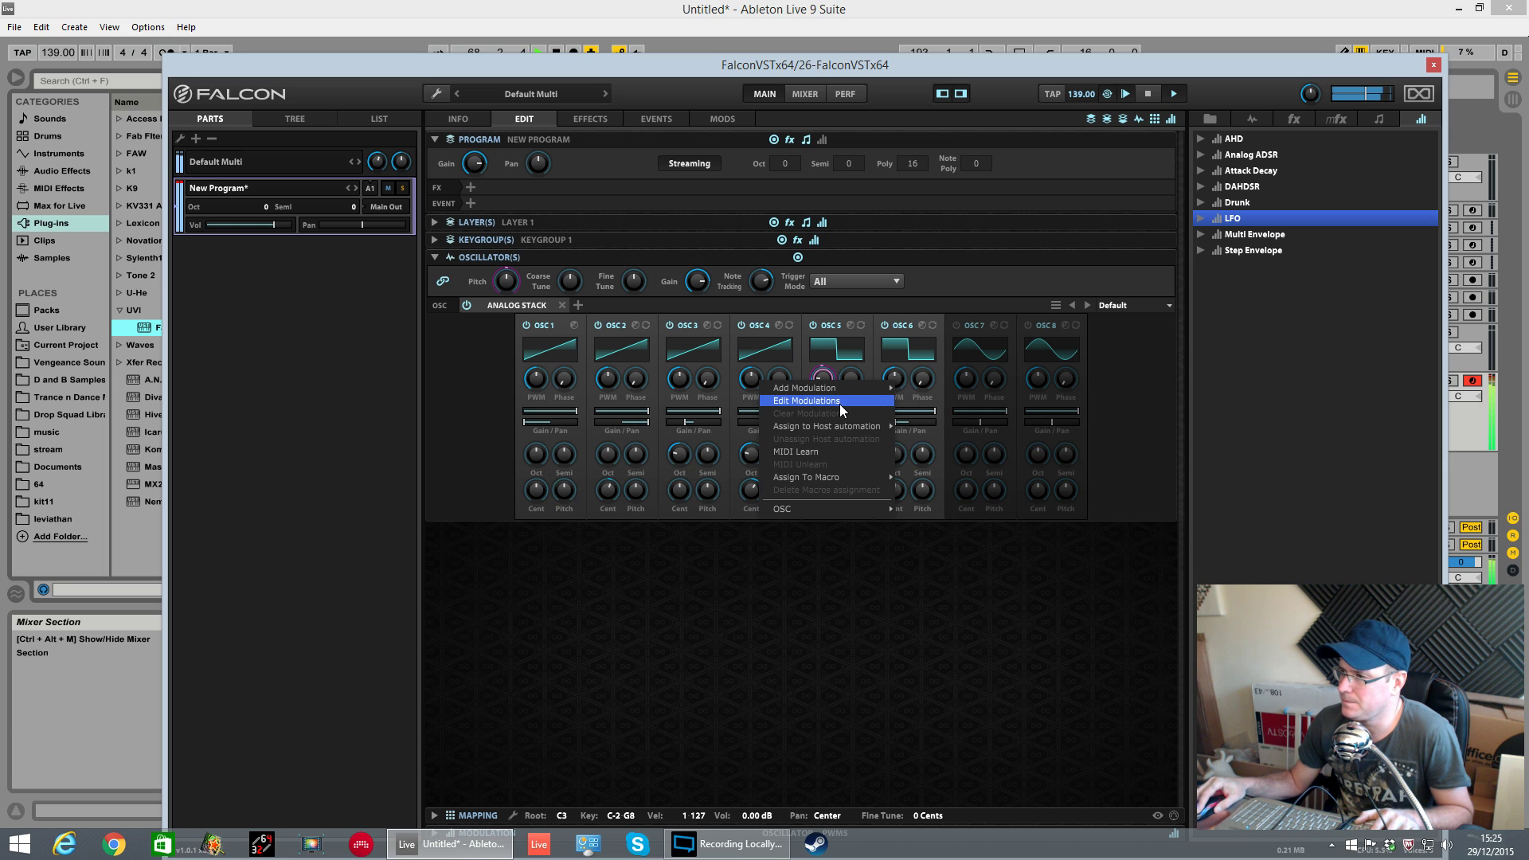
{"action": "mouse_move", "coordinate": [839, 385]}
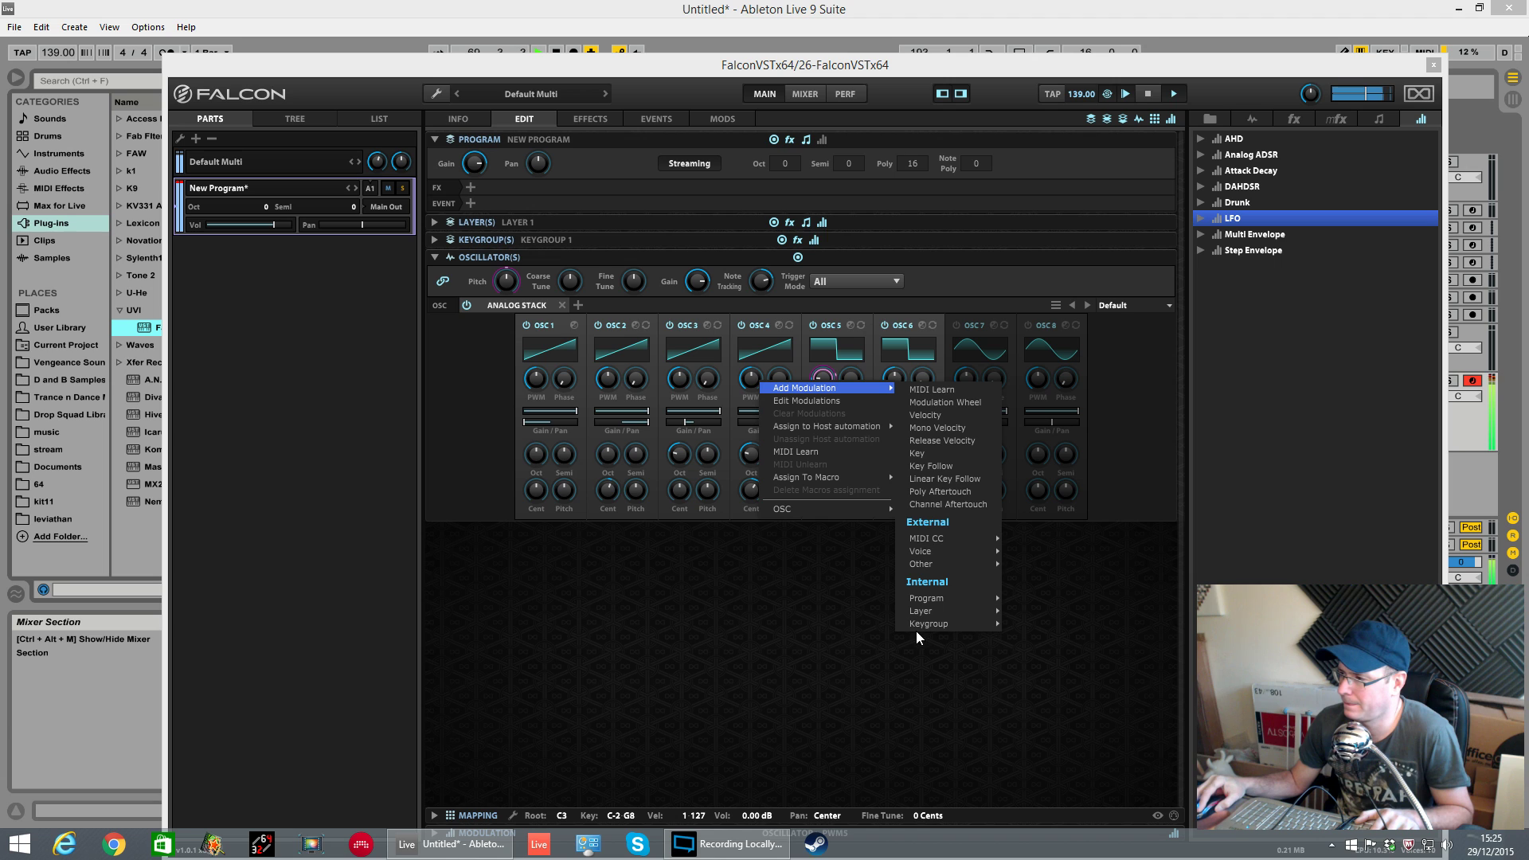
{"action": "mouse_move", "coordinate": [966, 624]}
{"action": "left_click", "coordinate": [1067, 516]}
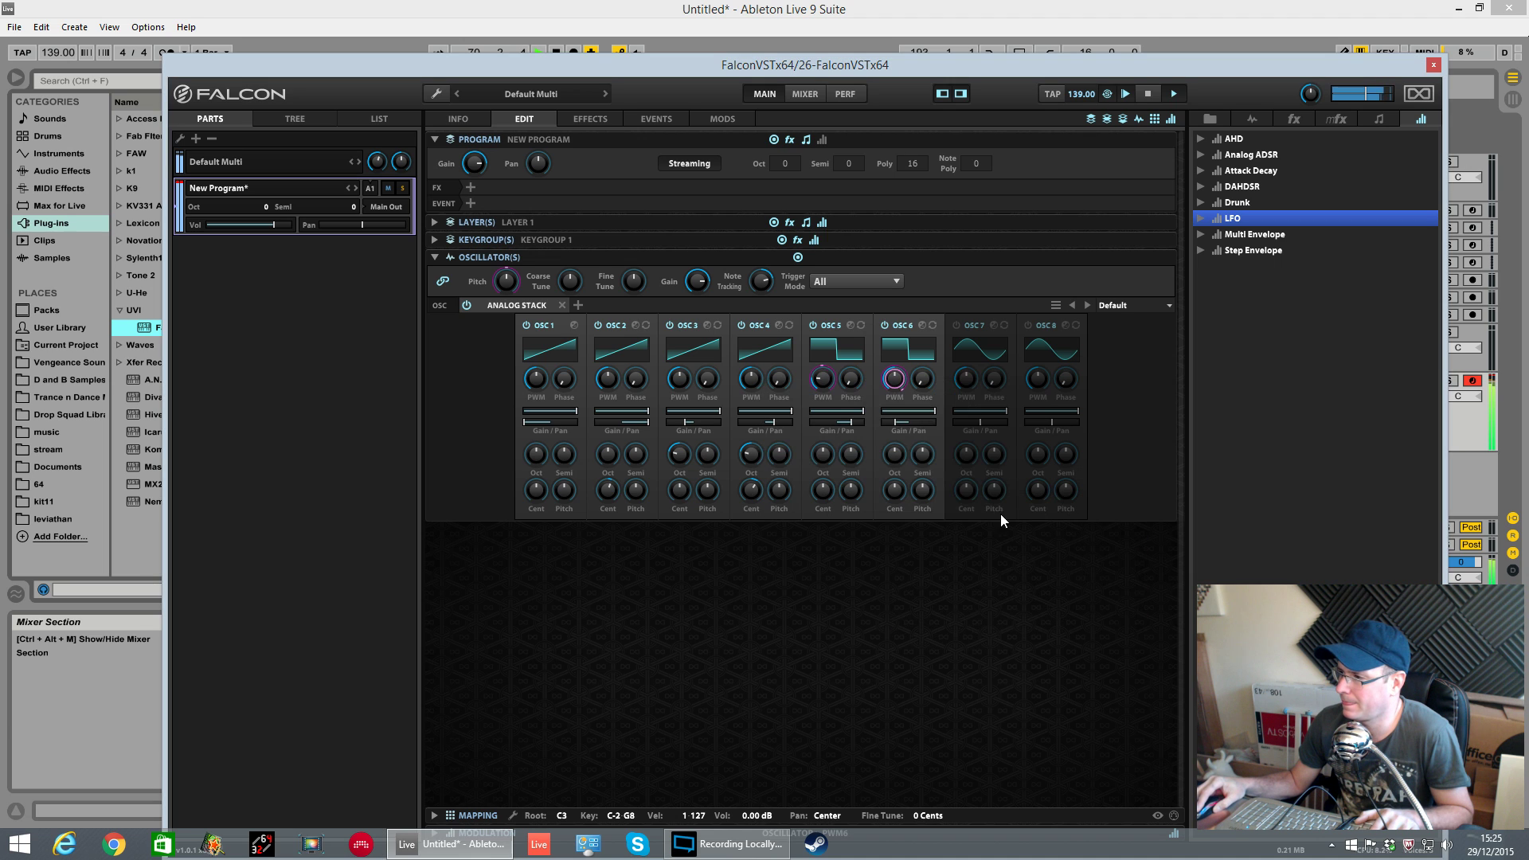
Reduce LFO 1's modulation amount on oscillator 6 and lower that oscillator's PWM to about 37.46%.
{"action": "right_click", "coordinate": [896, 385]}
{"action": "left_click", "coordinate": [849, 400]}
{"action": "left_click", "coordinate": [1071, 488]}
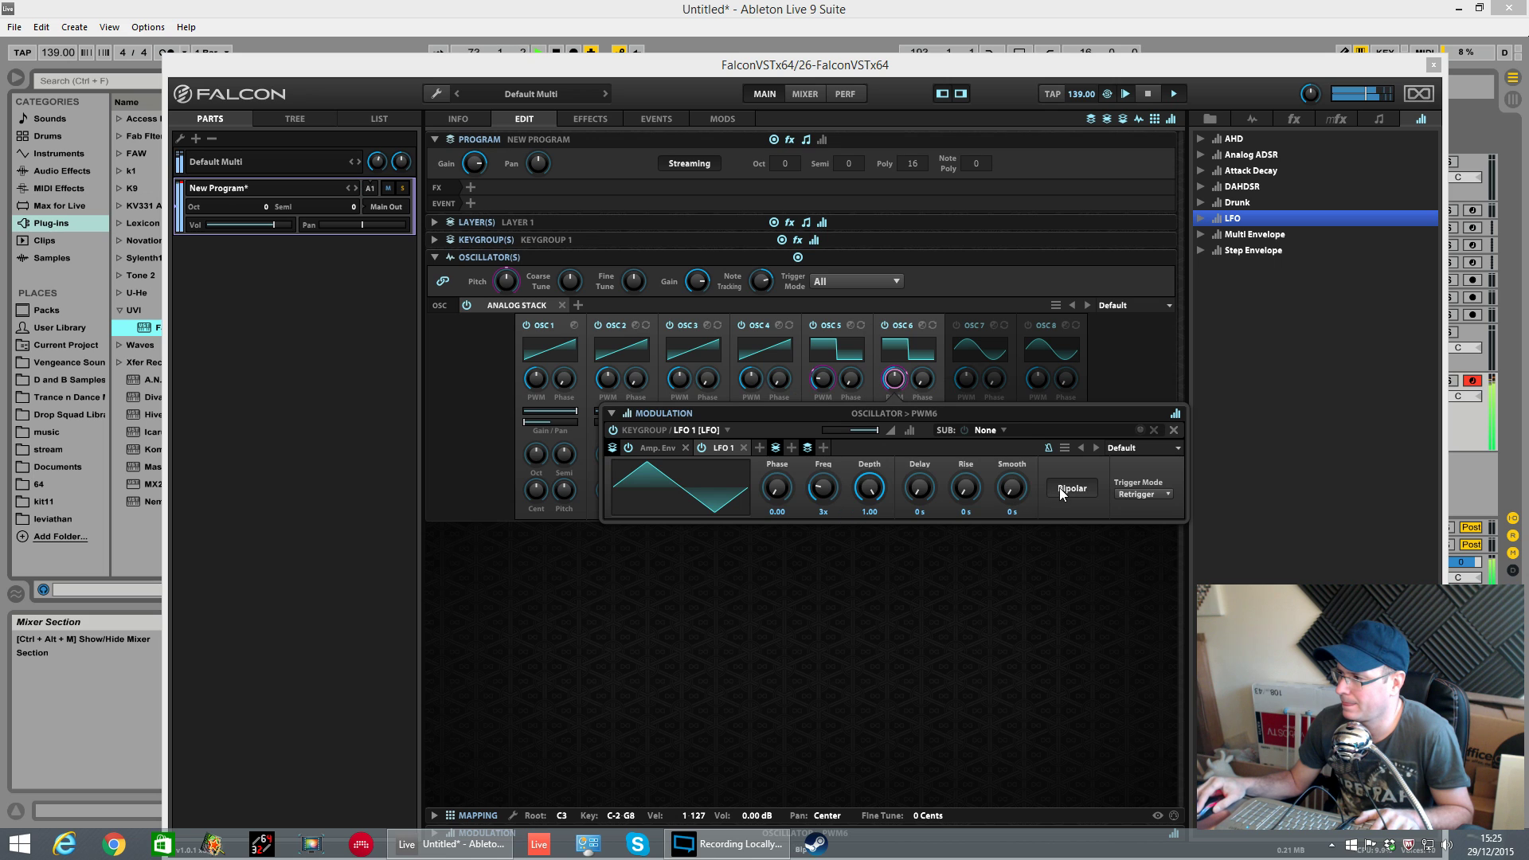
{"action": "mouse_move", "coordinate": [867, 501]}
{"action": "mouse_move", "coordinate": [873, 436]}
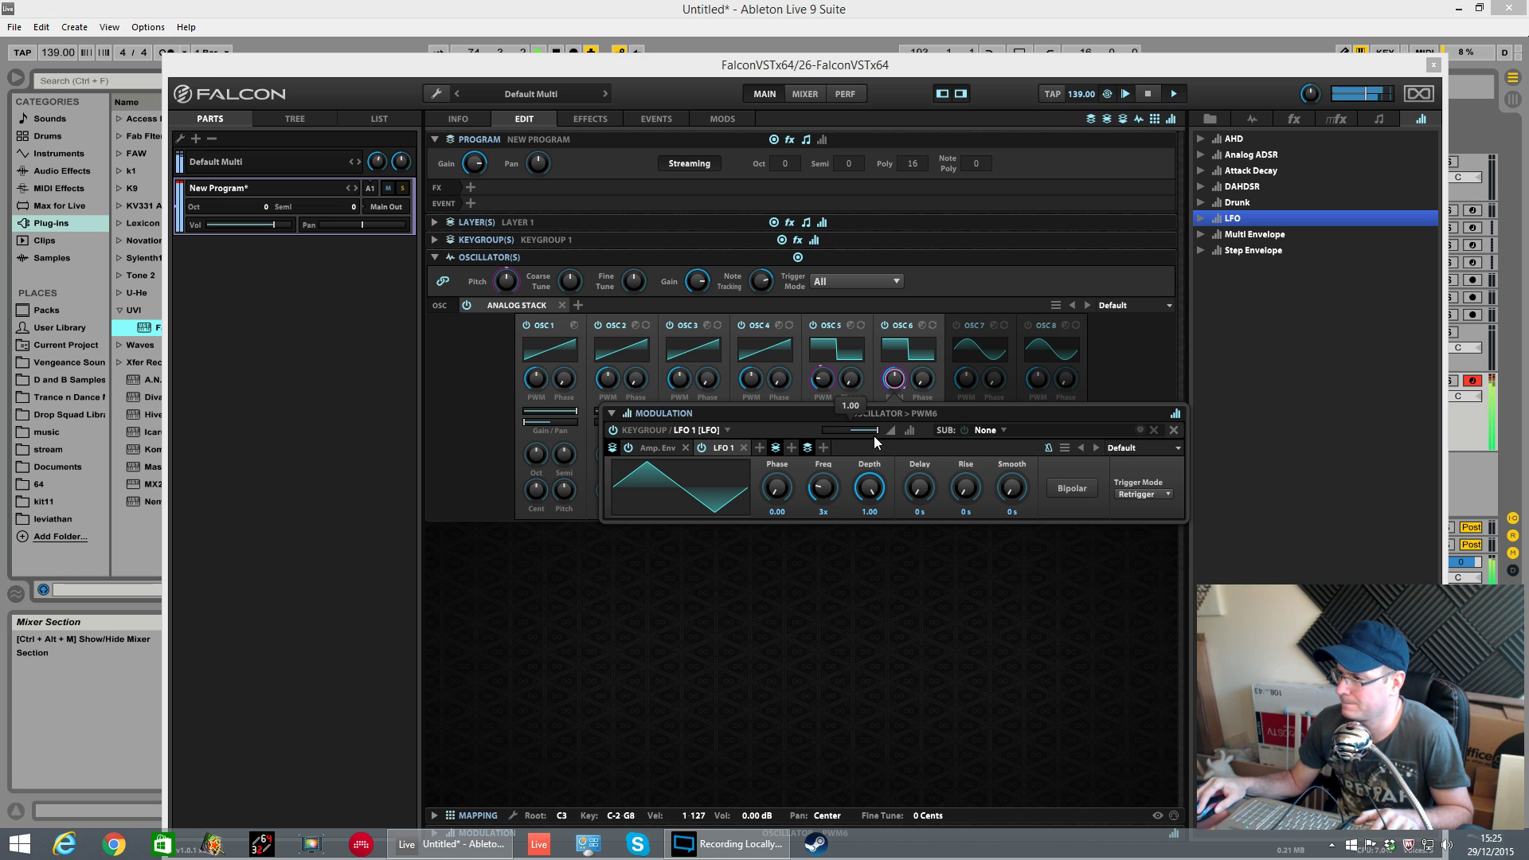
{"action": "left_click", "coordinate": [896, 386]}
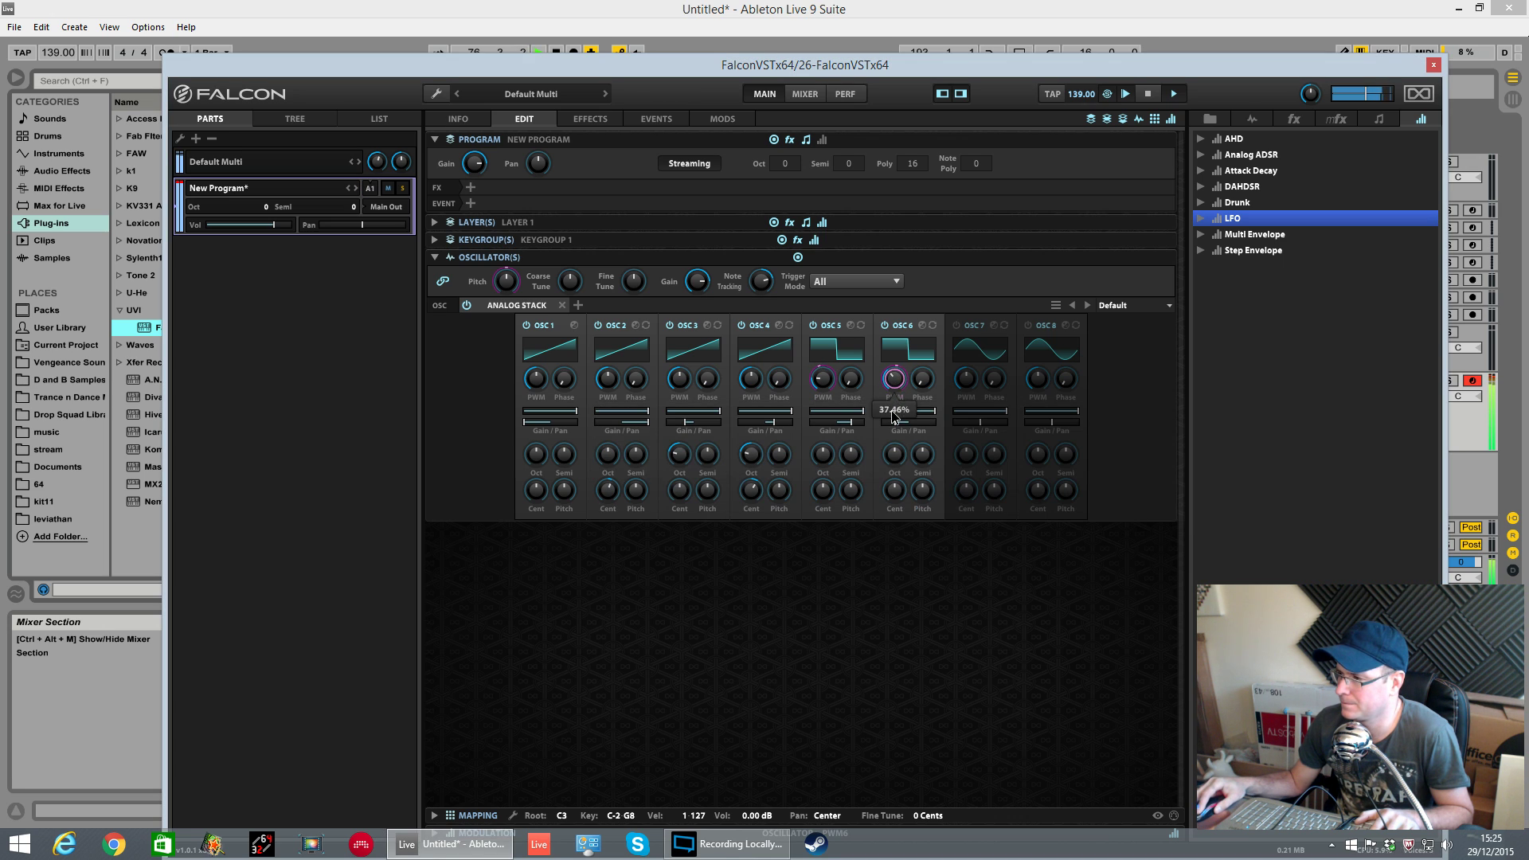
Switch on oscillator 7, lower its PWM to about 41%, and replace a trial pulse wave with a triangle wave.
{"action": "left_click", "coordinate": [957, 326]}
{"action": "left_click", "coordinate": [973, 344]}
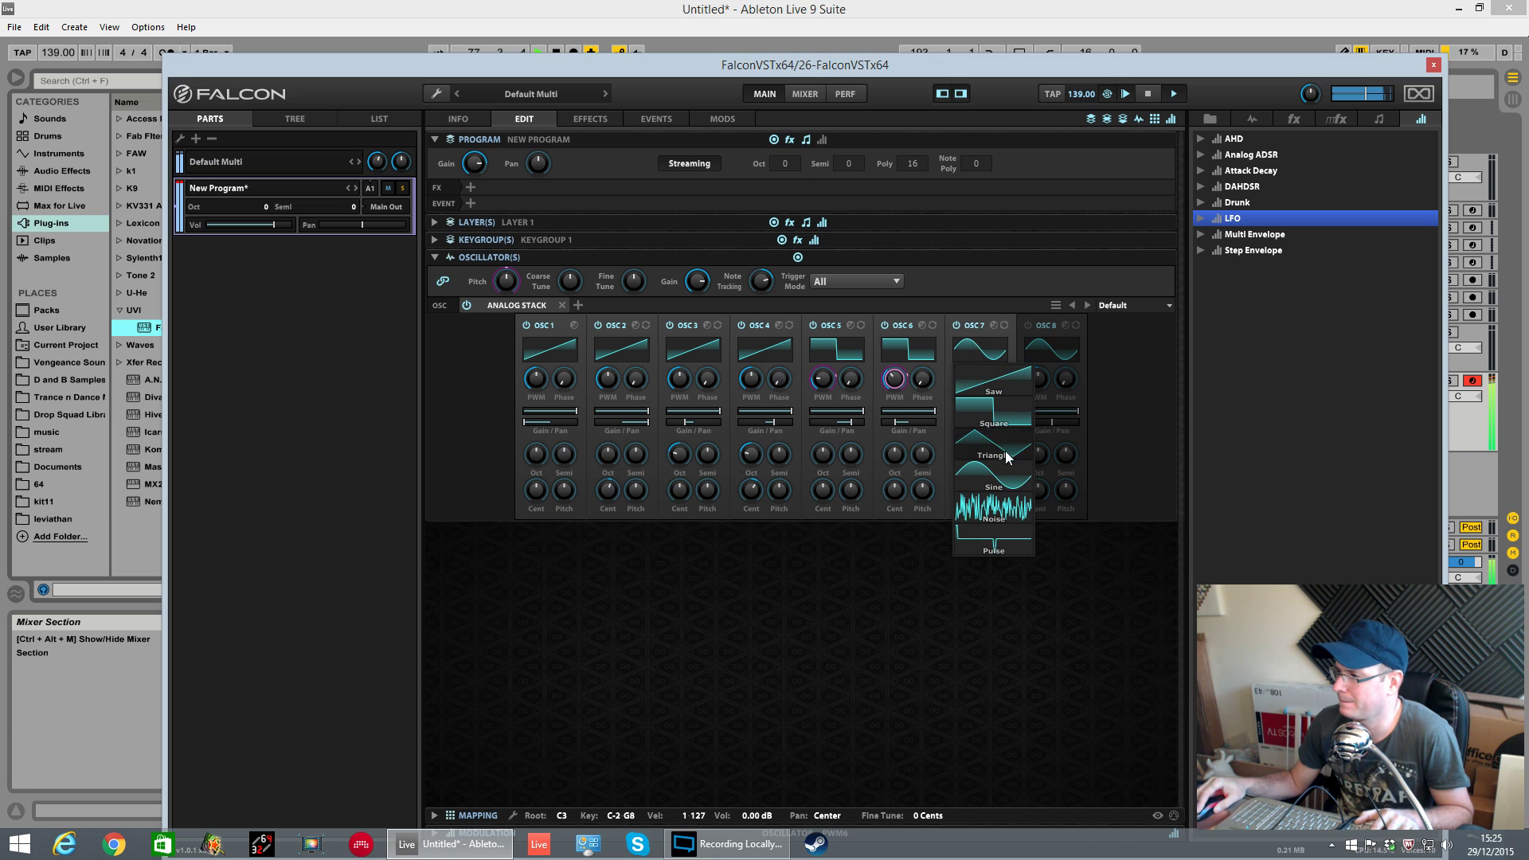
{"action": "left_click", "coordinate": [1002, 540]}
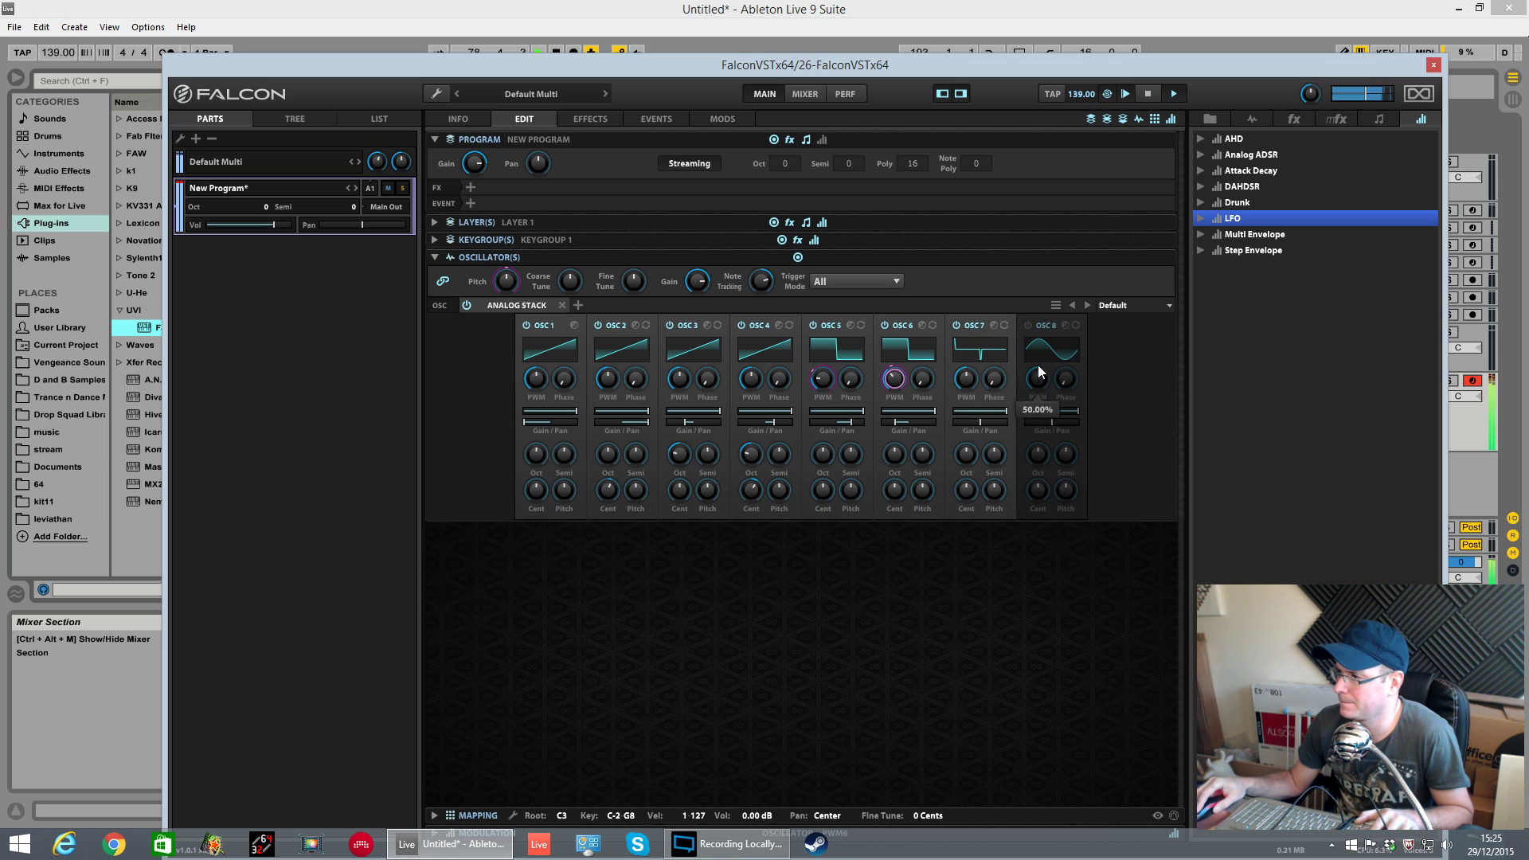
{"action": "left_click", "coordinate": [964, 384]}
{"action": "left_click_drag", "start_coordinate": [964, 385], "coordinate": [974, 321]}
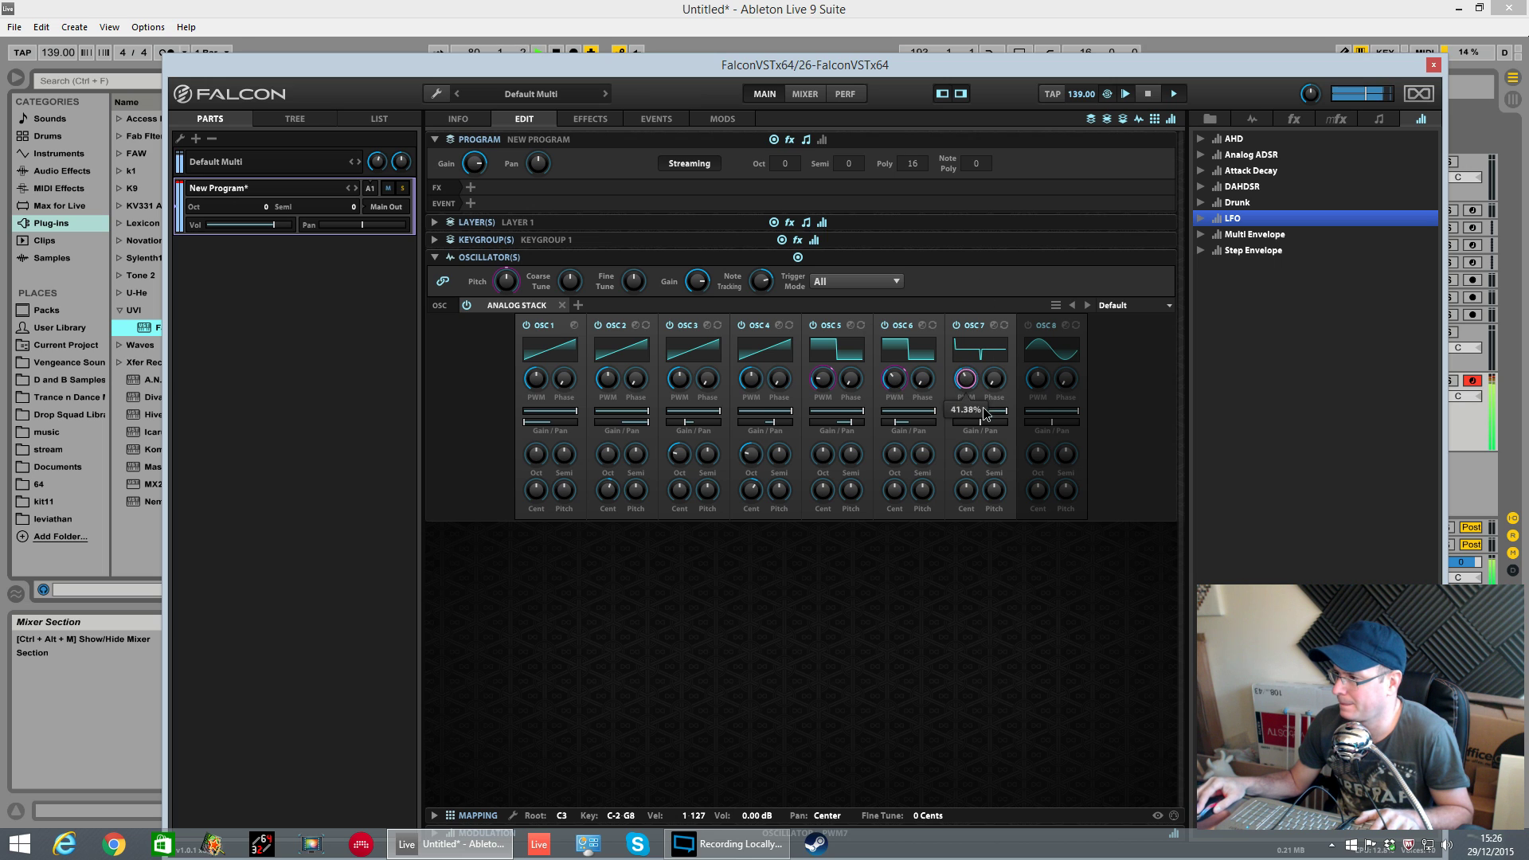
{"action": "left_click", "coordinate": [965, 352]}
{"action": "left_click", "coordinate": [965, 352]}
{"action": "left_click", "coordinate": [966, 357]}
{"action": "left_click", "coordinate": [1003, 446]}
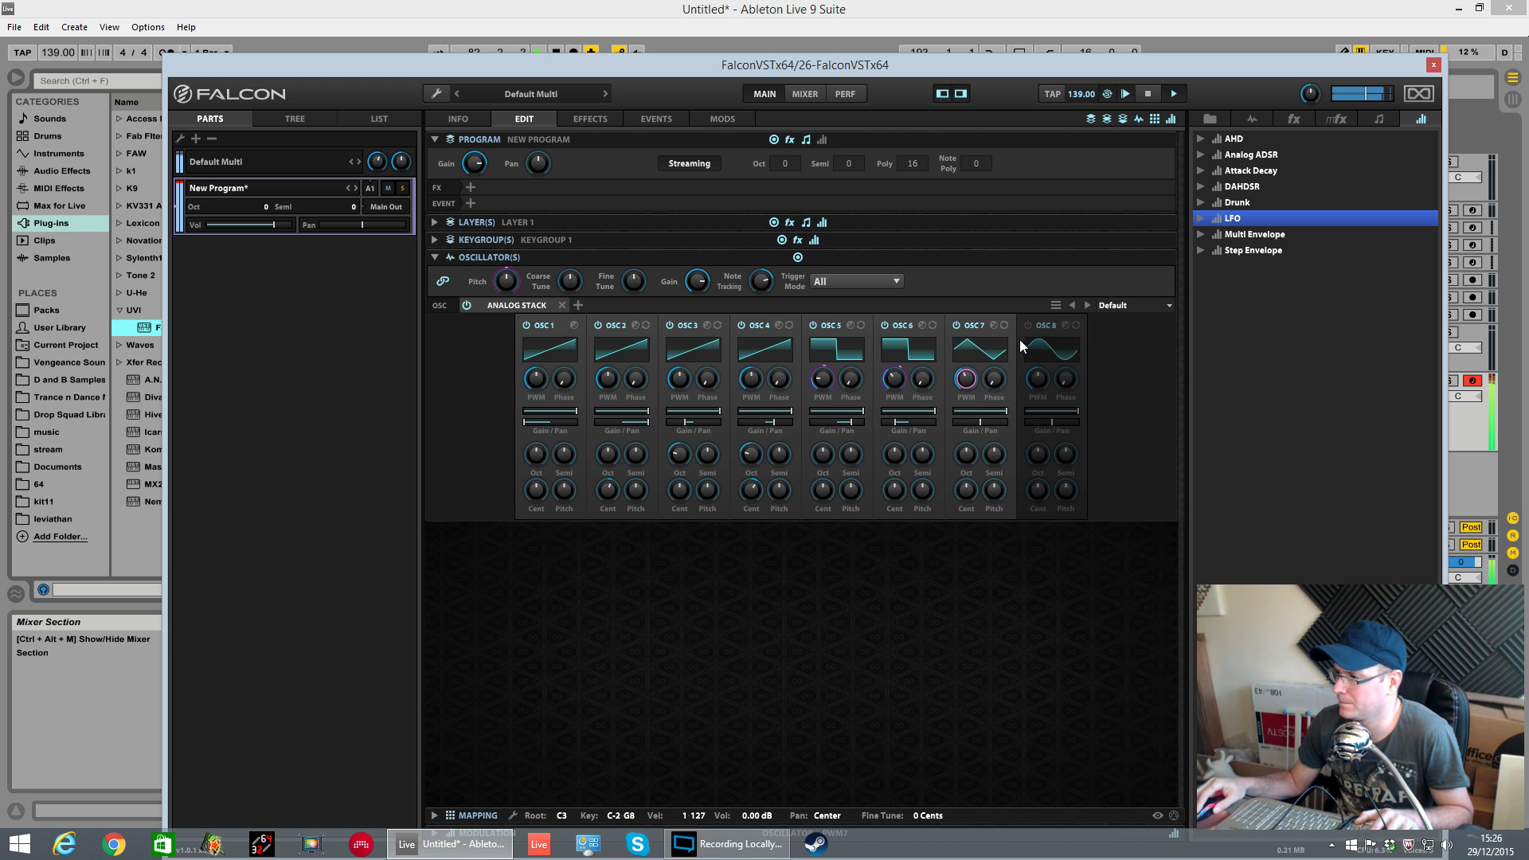
Switch on oscillator 8 with a triangle wave and lowered PWM, and pan oscillators 7 and 8 slightly left and right.
{"action": "left_click", "coordinate": [1027, 325]}
{"action": "left_click", "coordinate": [1051, 350]}
{"action": "left_click", "coordinate": [1071, 443]}
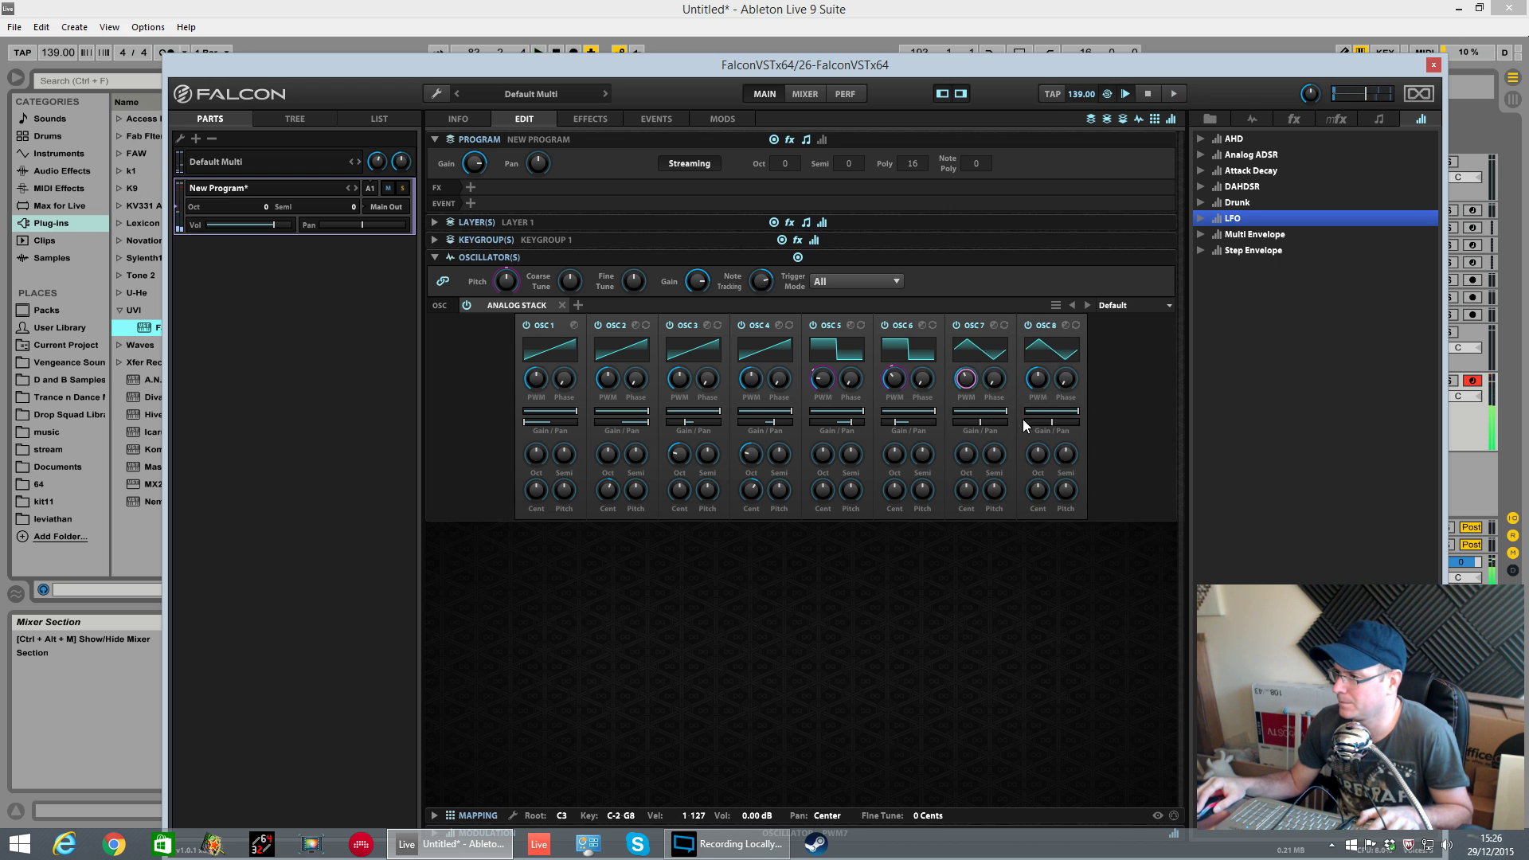
{"action": "mouse_move", "coordinate": [1006, 386]}
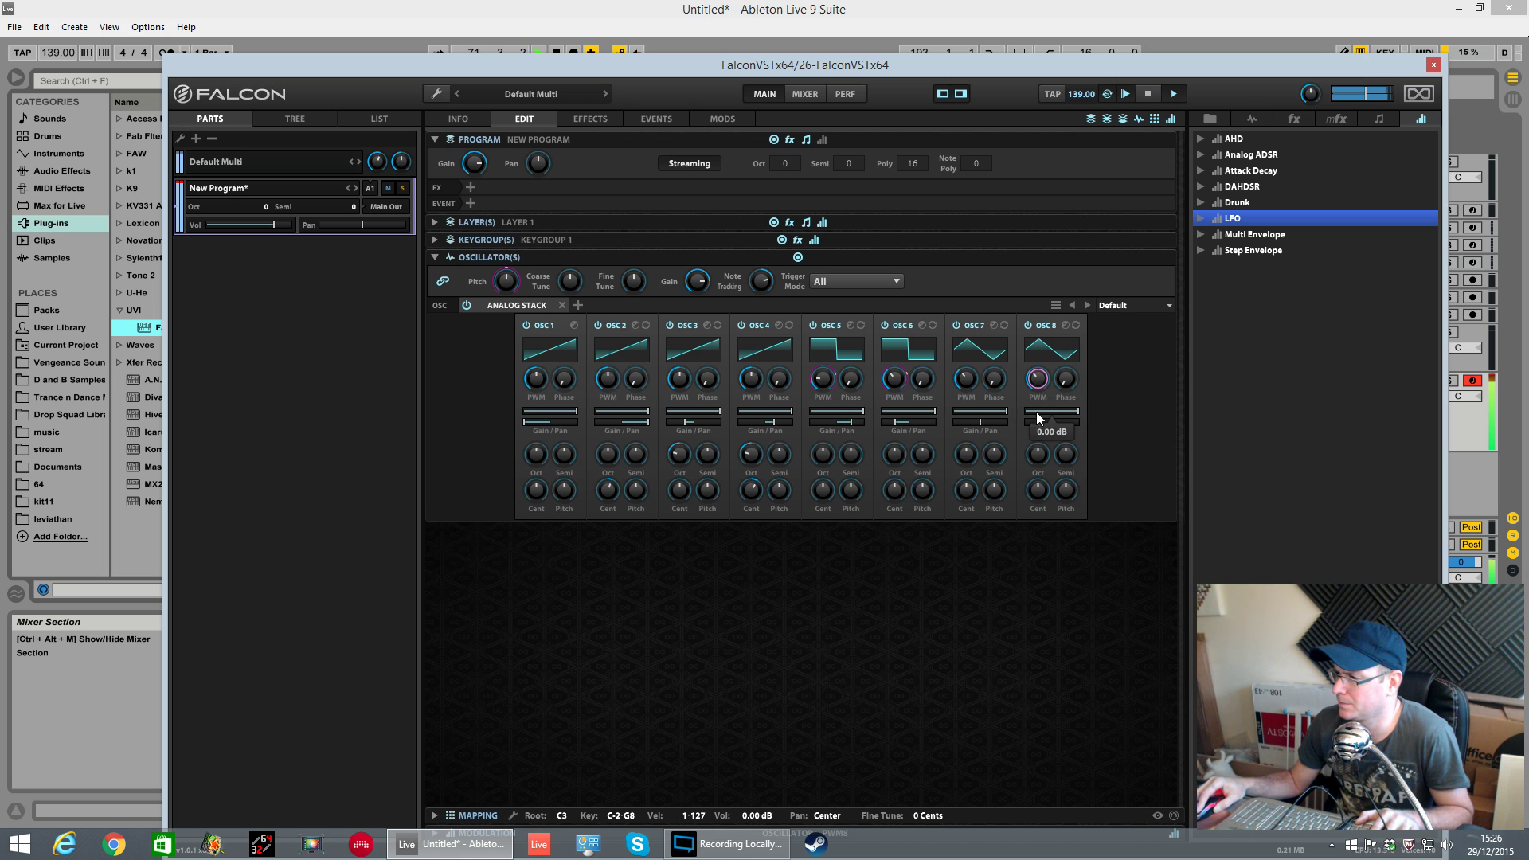
{"action": "left_click_drag", "start_coordinate": [1057, 427], "coordinate": [971, 420]}
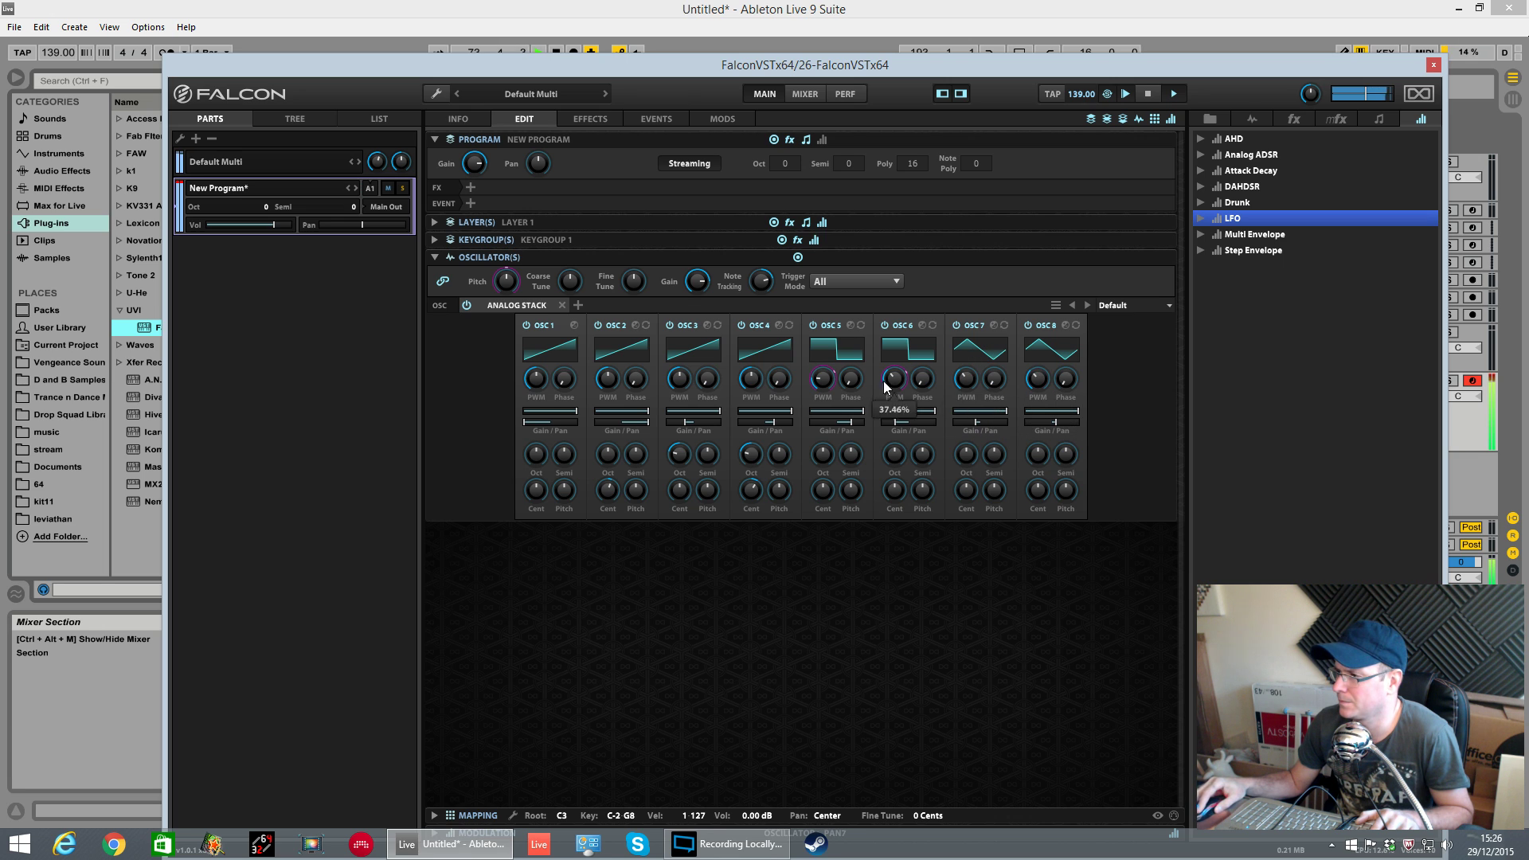
Detune oscillators 1, 5, 6, 7 and 8 by small amounts with their cent controls.
{"action": "mouse_move", "coordinate": [823, 500]}
{"action": "mouse_move", "coordinate": [899, 500]}
{"action": "left_click_drag", "start_coordinate": [901, 500], "coordinate": [826, 497]}
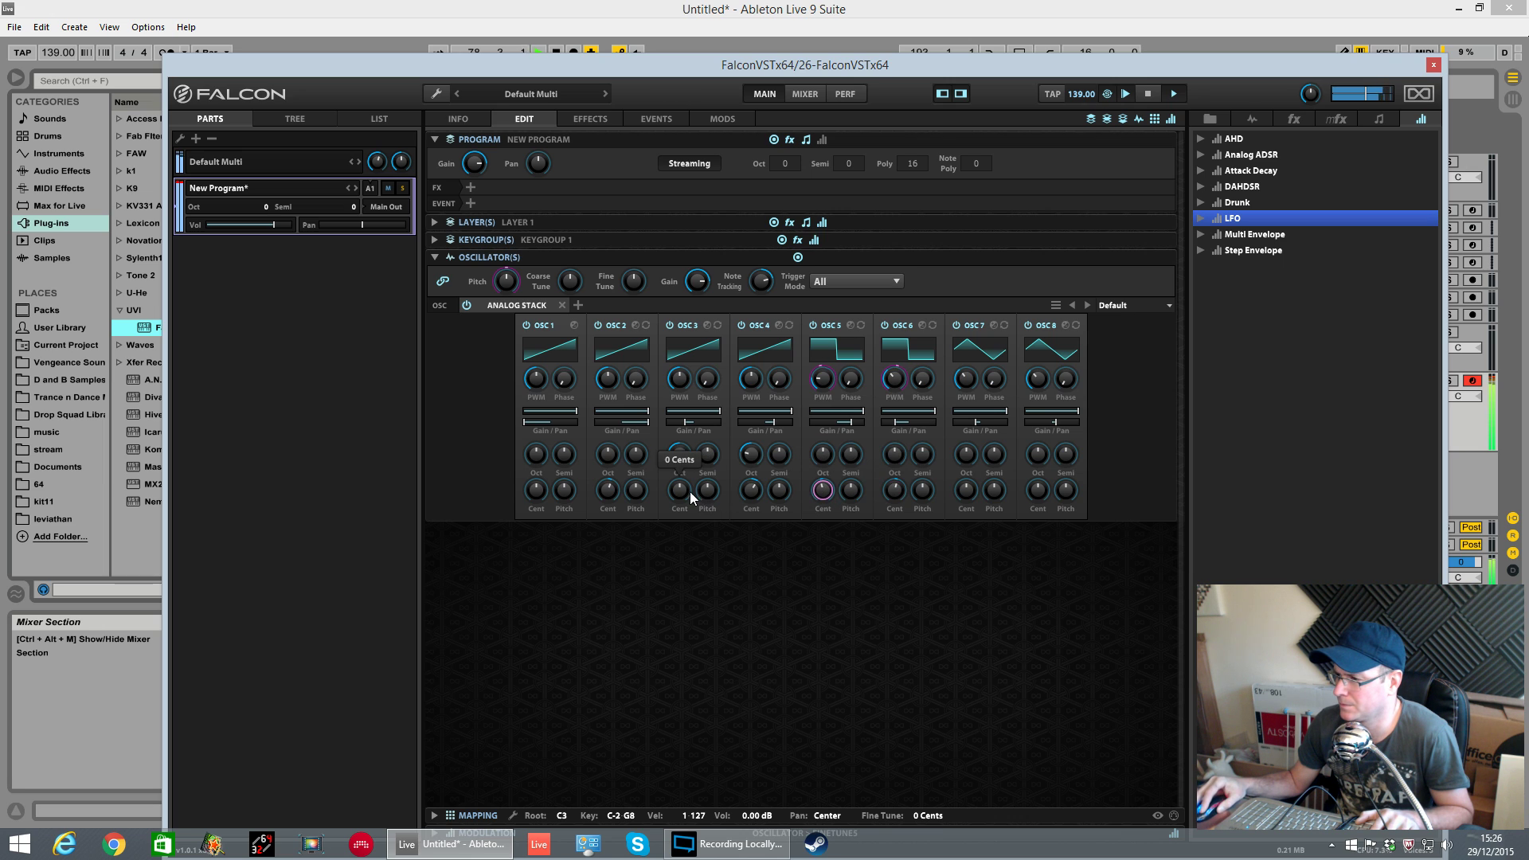
{"action": "left_click_drag", "start_coordinate": [690, 492], "coordinate": [540, 505]}
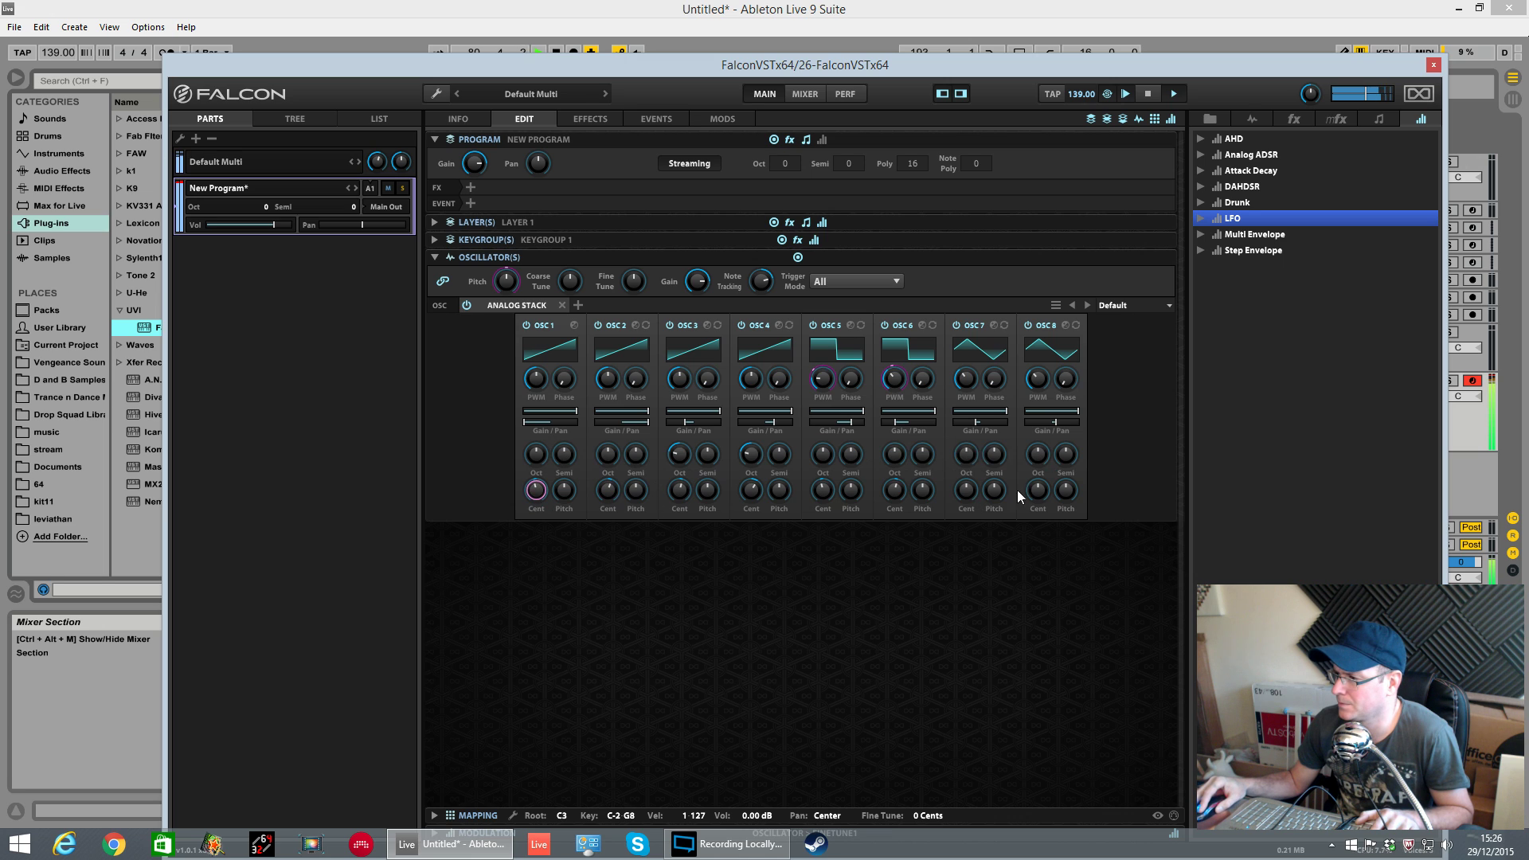
{"action": "left_click_drag", "start_coordinate": [966, 490], "coordinate": [1049, 513]}
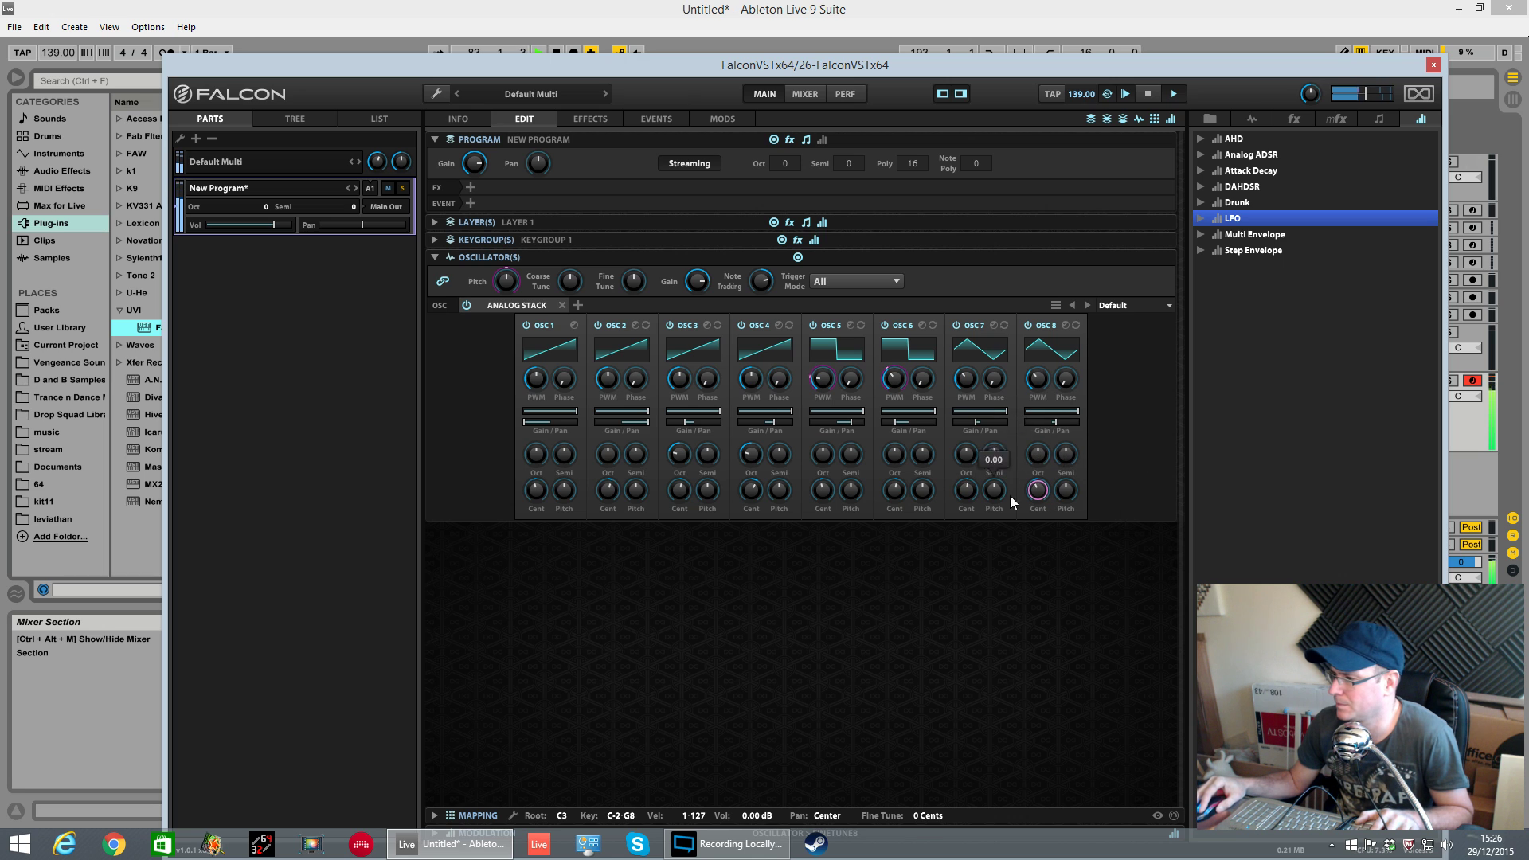
Raise oscillator 8's phase until its triangle wave is inverted, and shift the octaves of oscillators 7 and 8 upward.
{"action": "mouse_move", "coordinate": [1078, 489]}
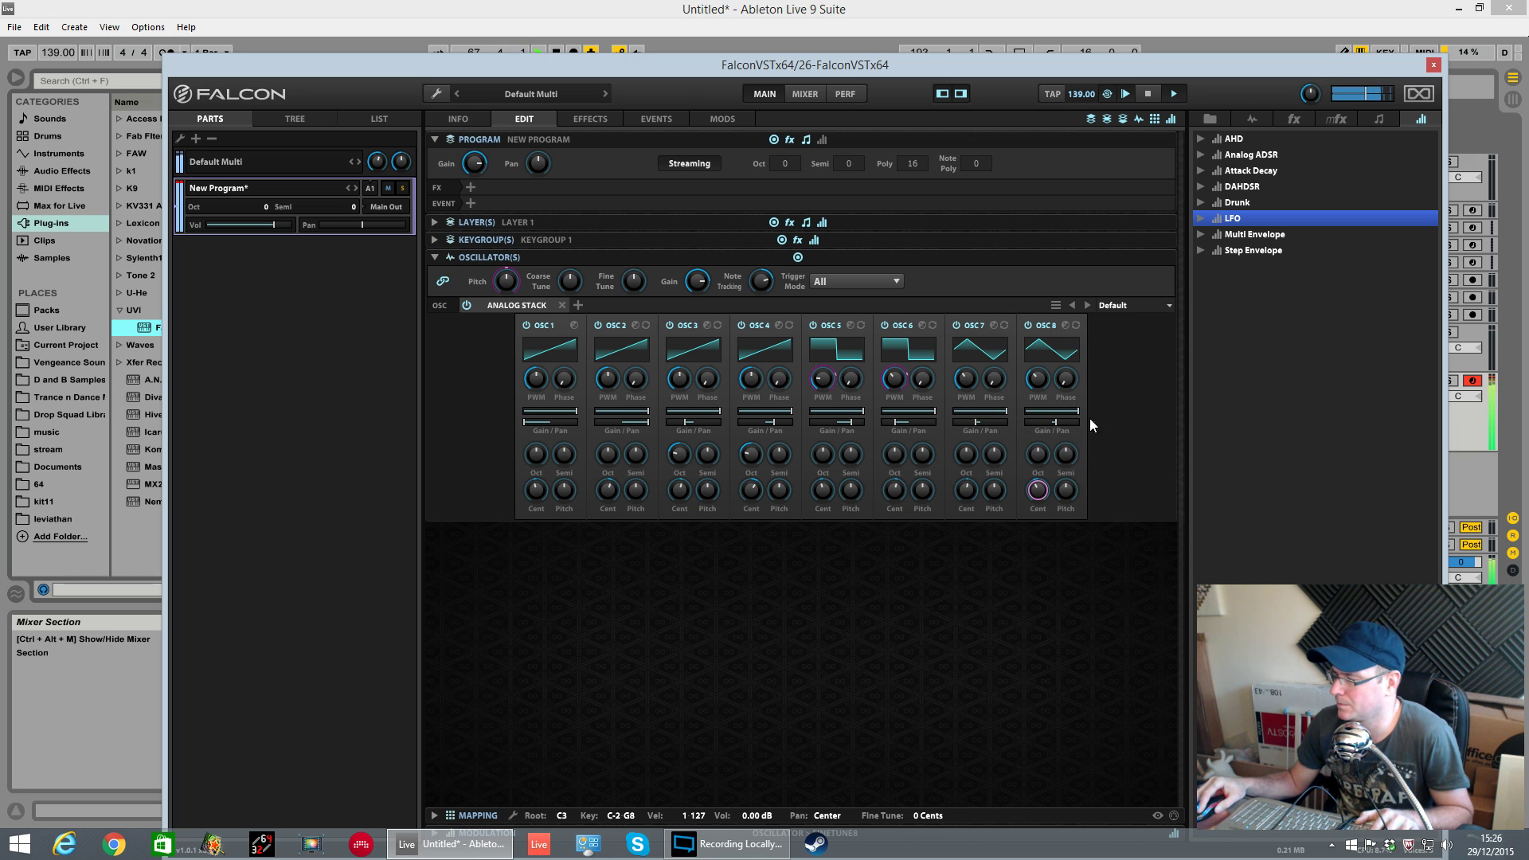
{"action": "left_click_drag", "start_coordinate": [1060, 388], "coordinate": [1066, 368]}
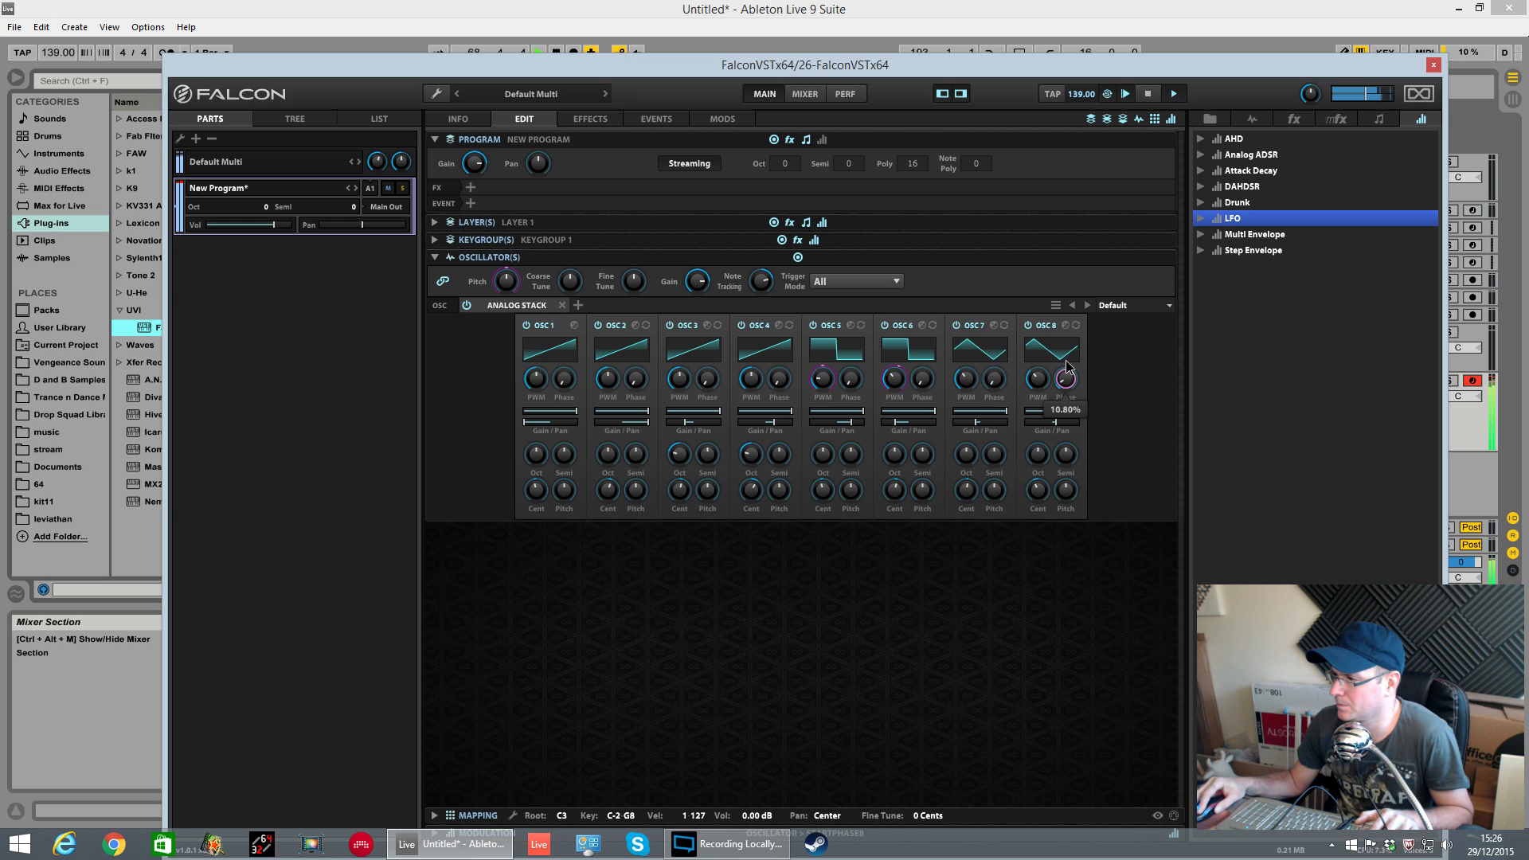
{"action": "mouse_move", "coordinate": [899, 461]}
{"action": "left_click", "coordinate": [1037, 454]}
{"action": "left_click_drag", "start_coordinate": [965, 455], "coordinate": [968, 444]}
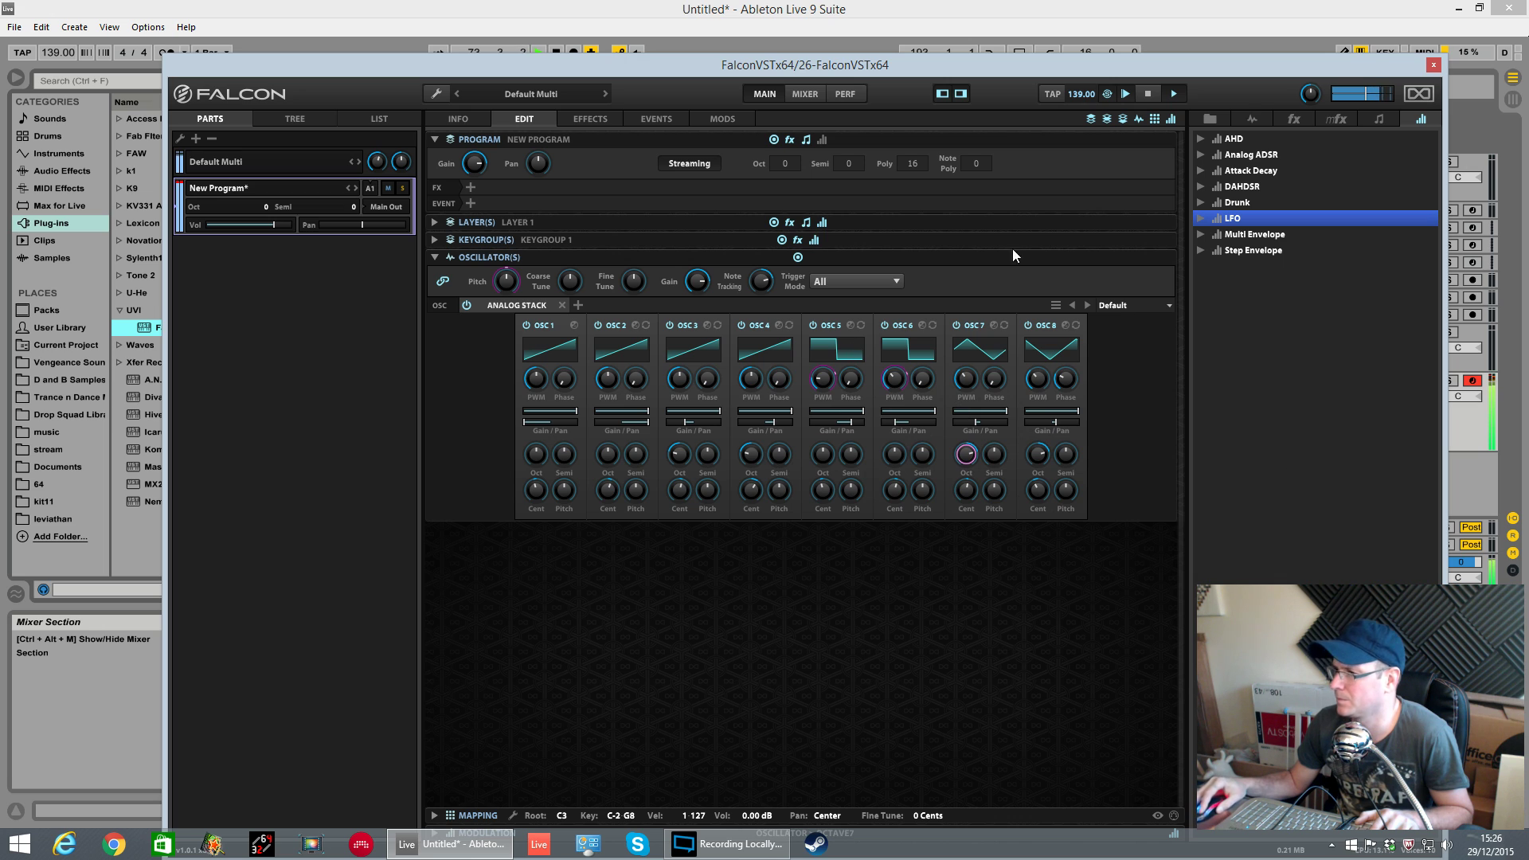
Trim the Default Multi's overall output level slightly.
{"action": "left_click_drag", "start_coordinate": [1367, 94], "coordinate": [1364, 102]}
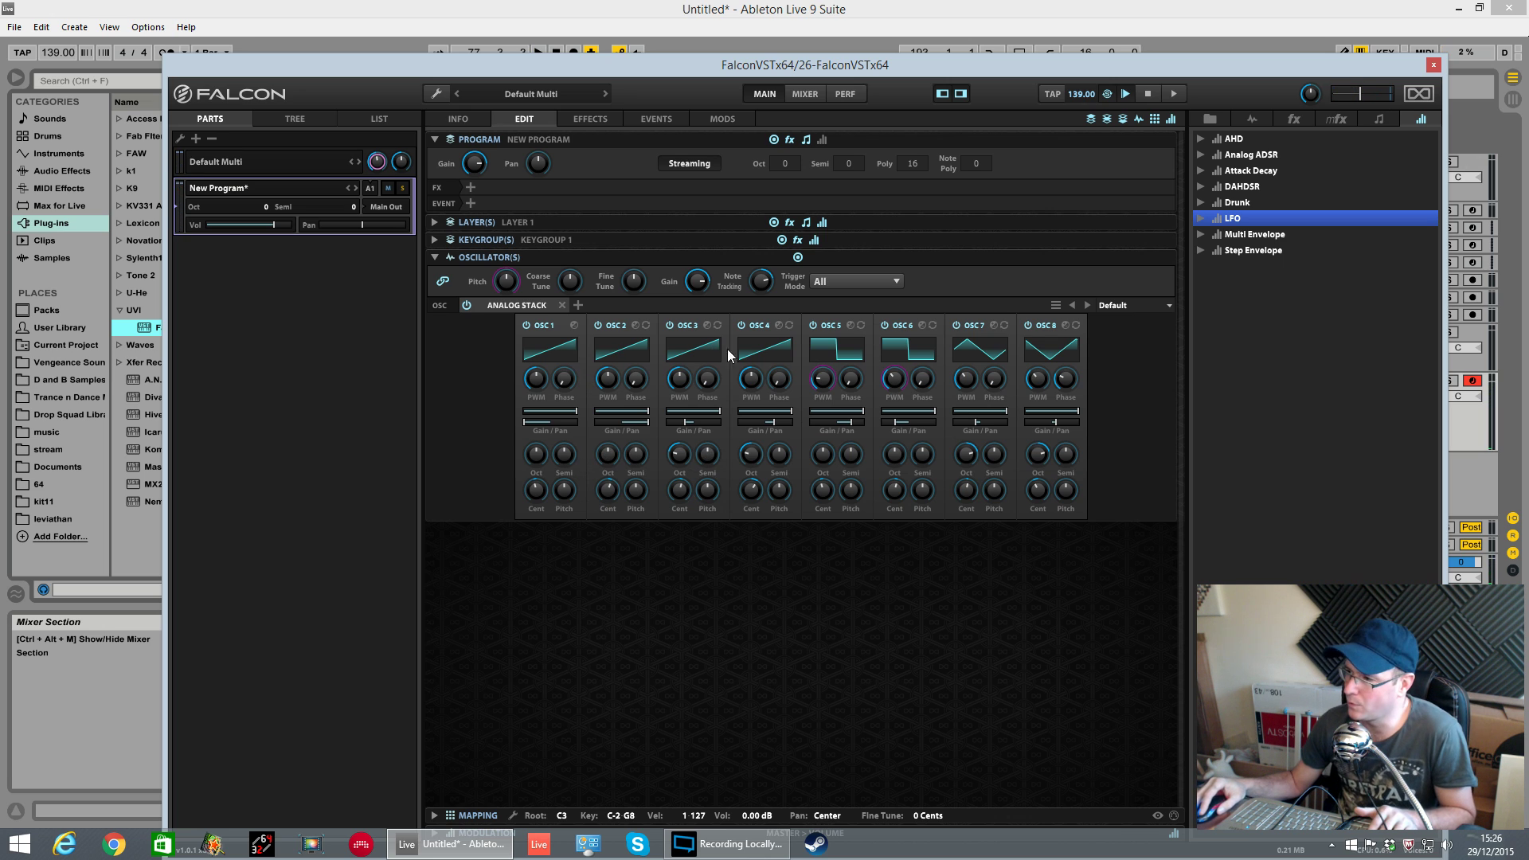
{"action": "mouse_move", "coordinate": [633, 489]}
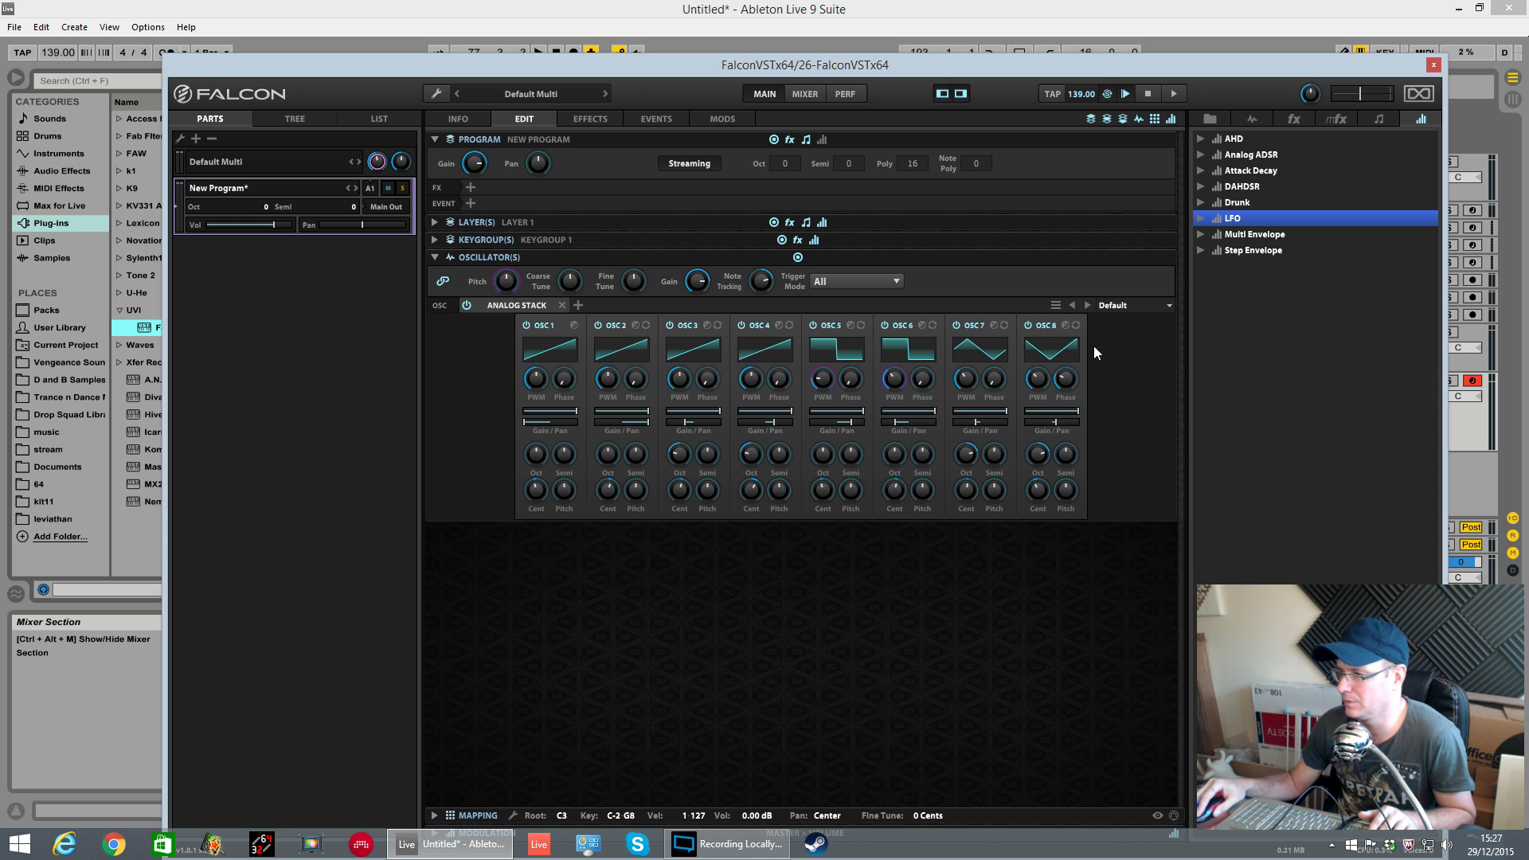
{"action": "mouse_move", "coordinate": [1048, 454]}
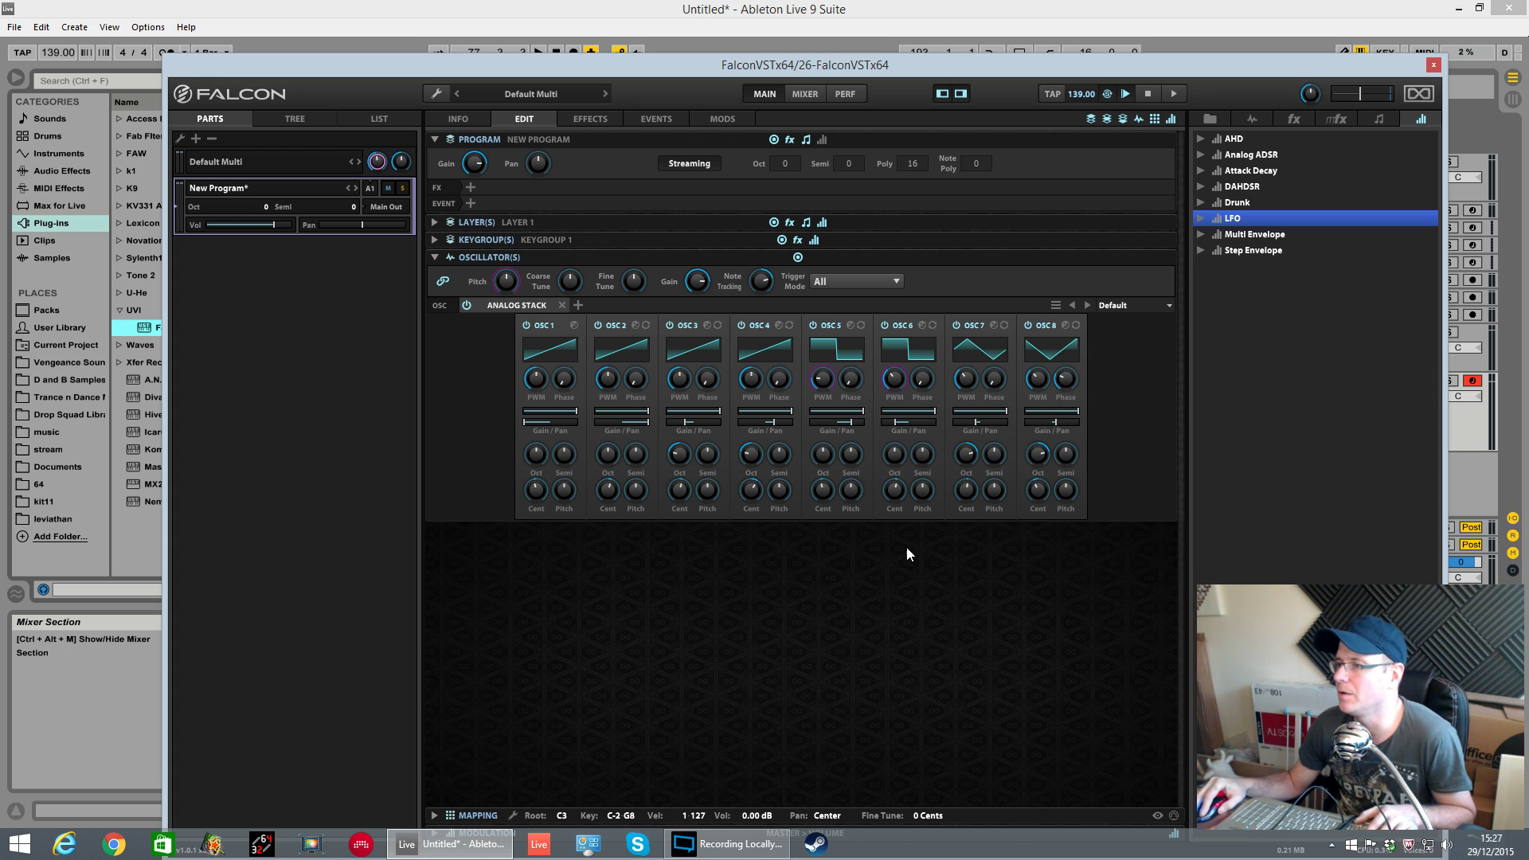
Resume playback and add a SparkVerb reverb with the Cristal Plate preset after the 8 Band EQ on Layer 1.
{"action": "key", "text": "space"}
{"action": "left_click", "coordinate": [434, 223]}
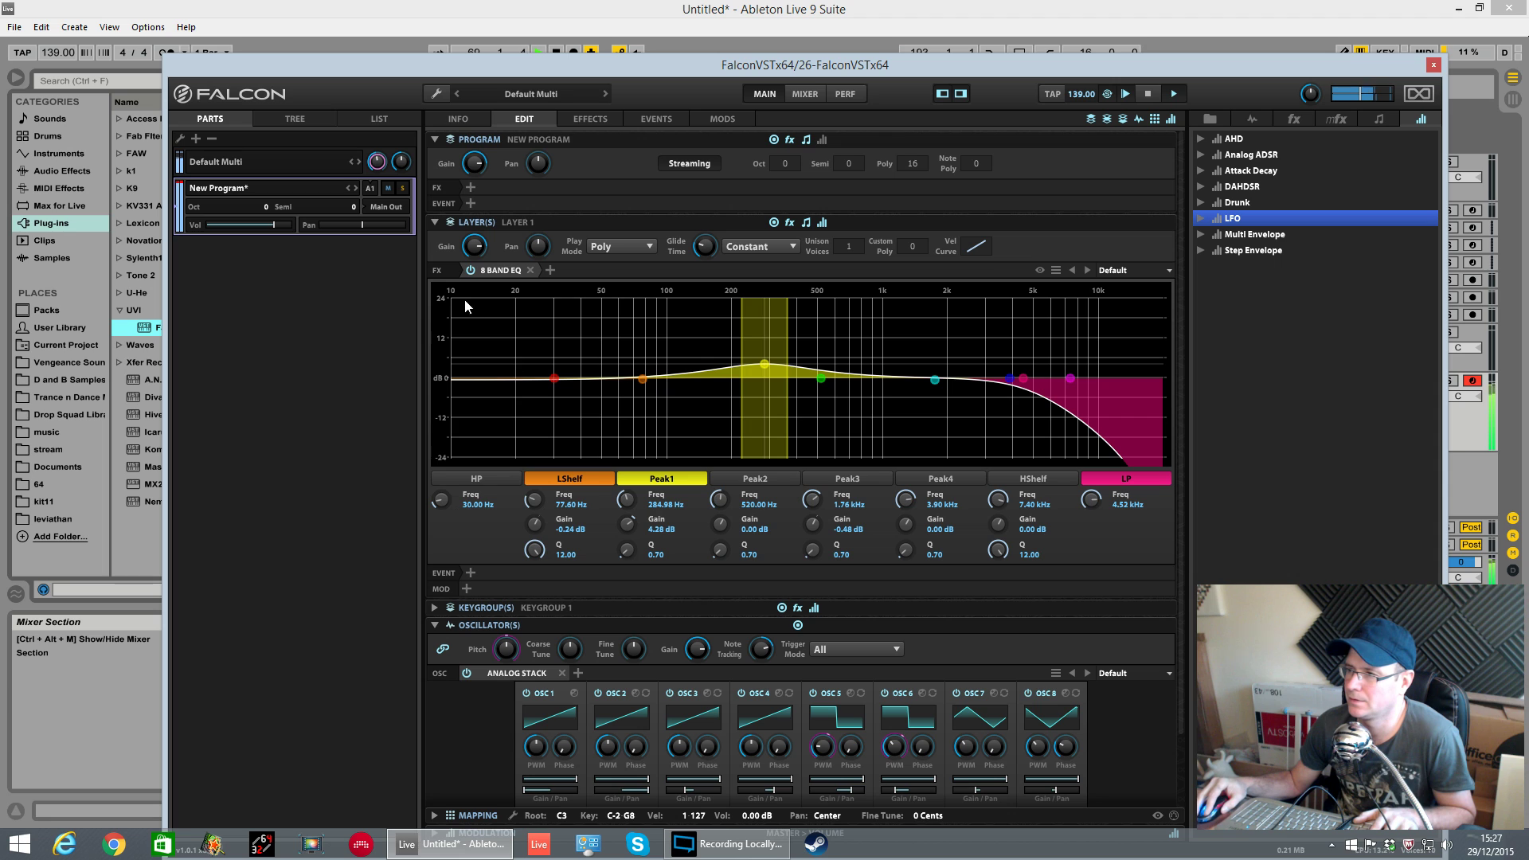
{"action": "left_click", "coordinate": [550, 270]}
{"action": "mouse_move", "coordinate": [621, 302]}
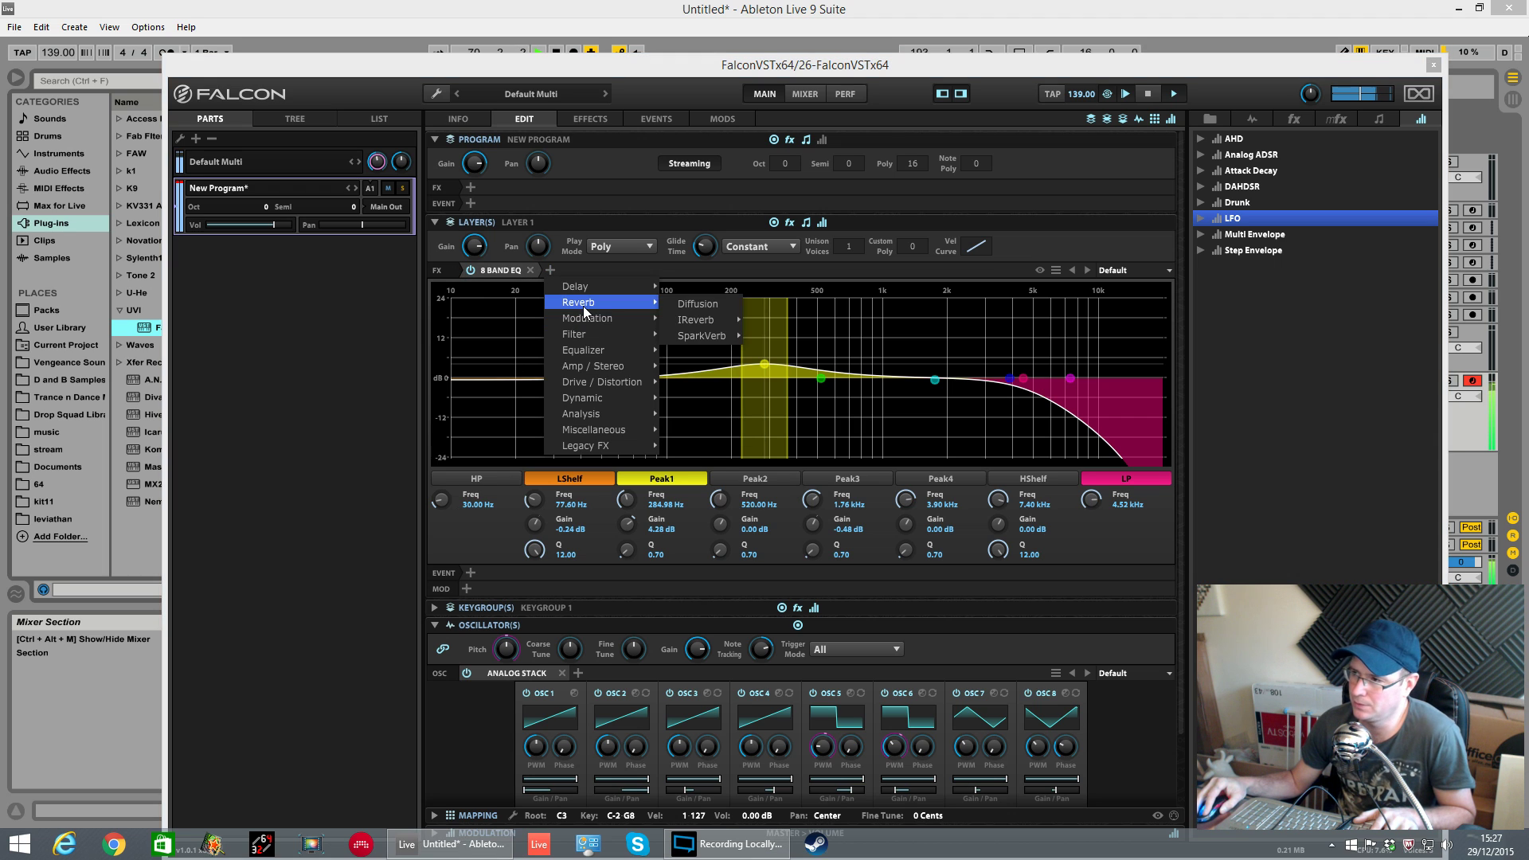
{"action": "mouse_move", "coordinate": [700, 335]}
{"action": "mouse_move", "coordinate": [807, 374]}
{"action": "left_click", "coordinate": [935, 402]}
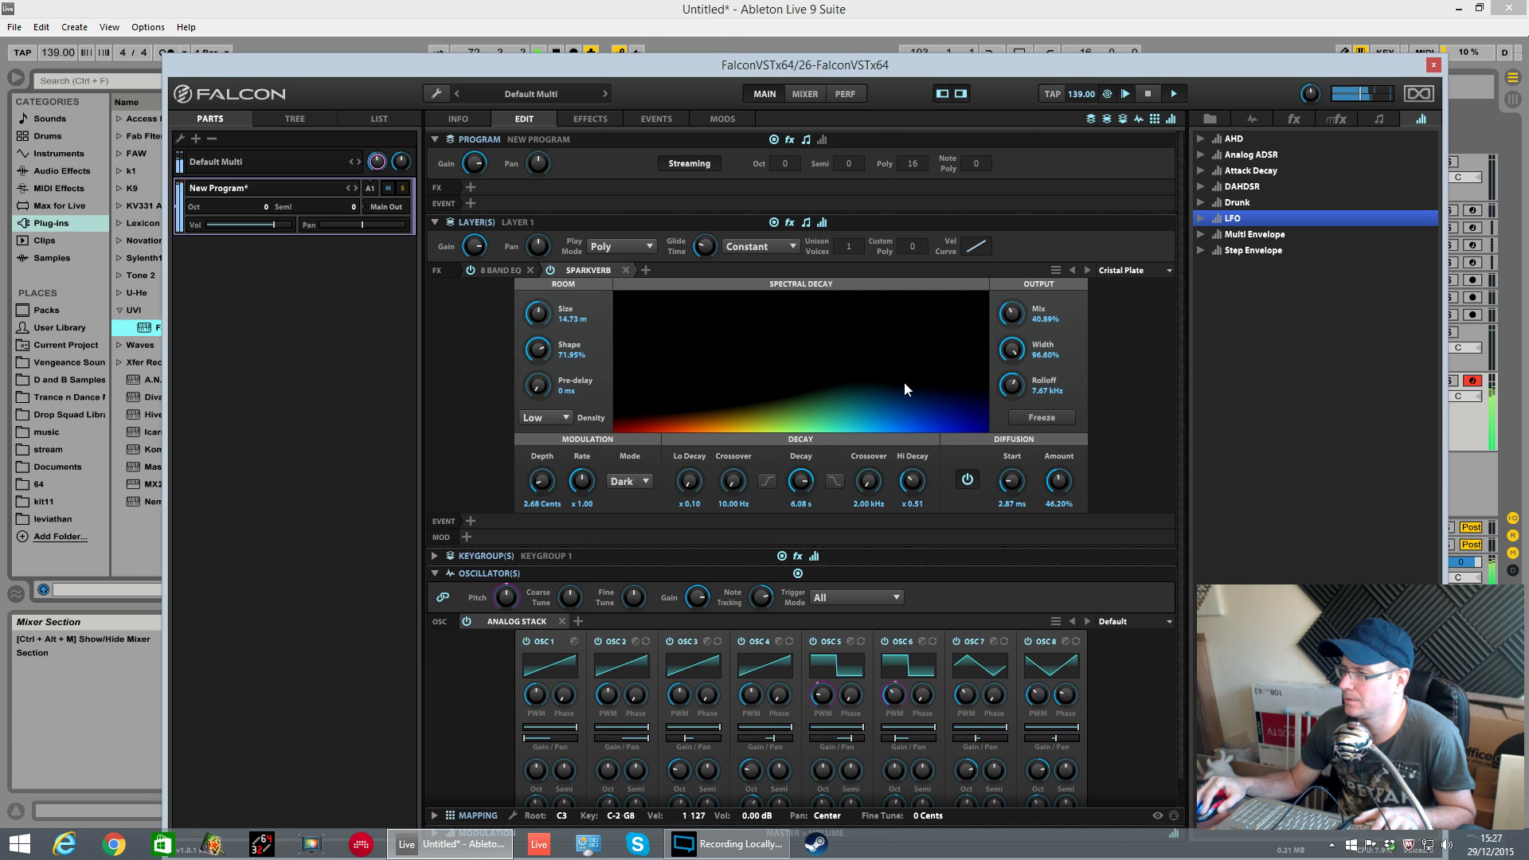
Set SparkVerb's room size to 18.39 m, its mix to 28.49% and its high decay to x 1.22.
{"action": "left_click_drag", "start_coordinate": [538, 313], "coordinate": [544, 296]}
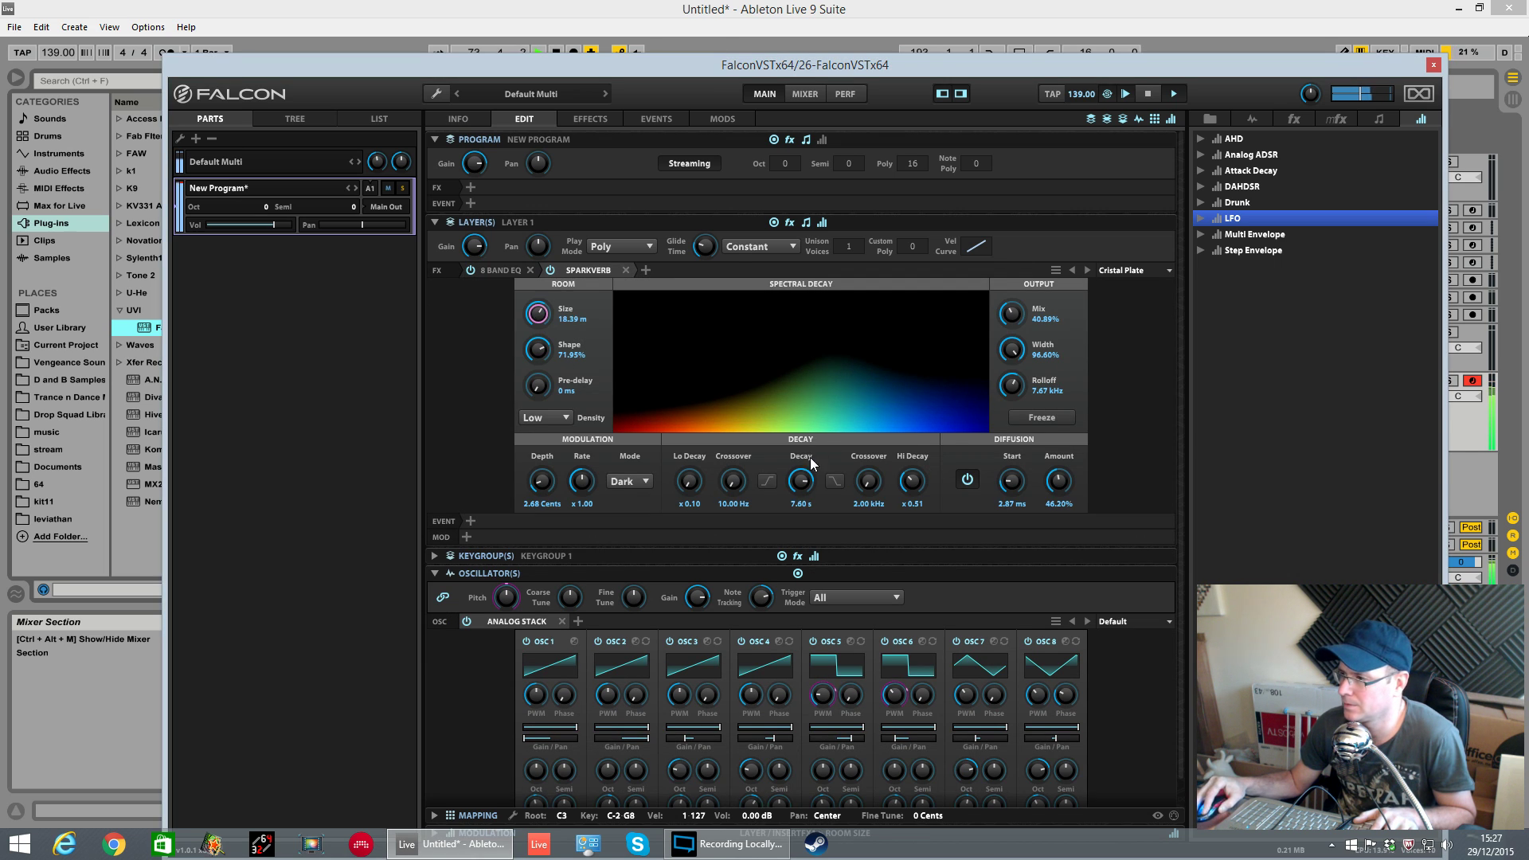
{"action": "left_click_drag", "start_coordinate": [1011, 312], "coordinate": [1014, 318]}
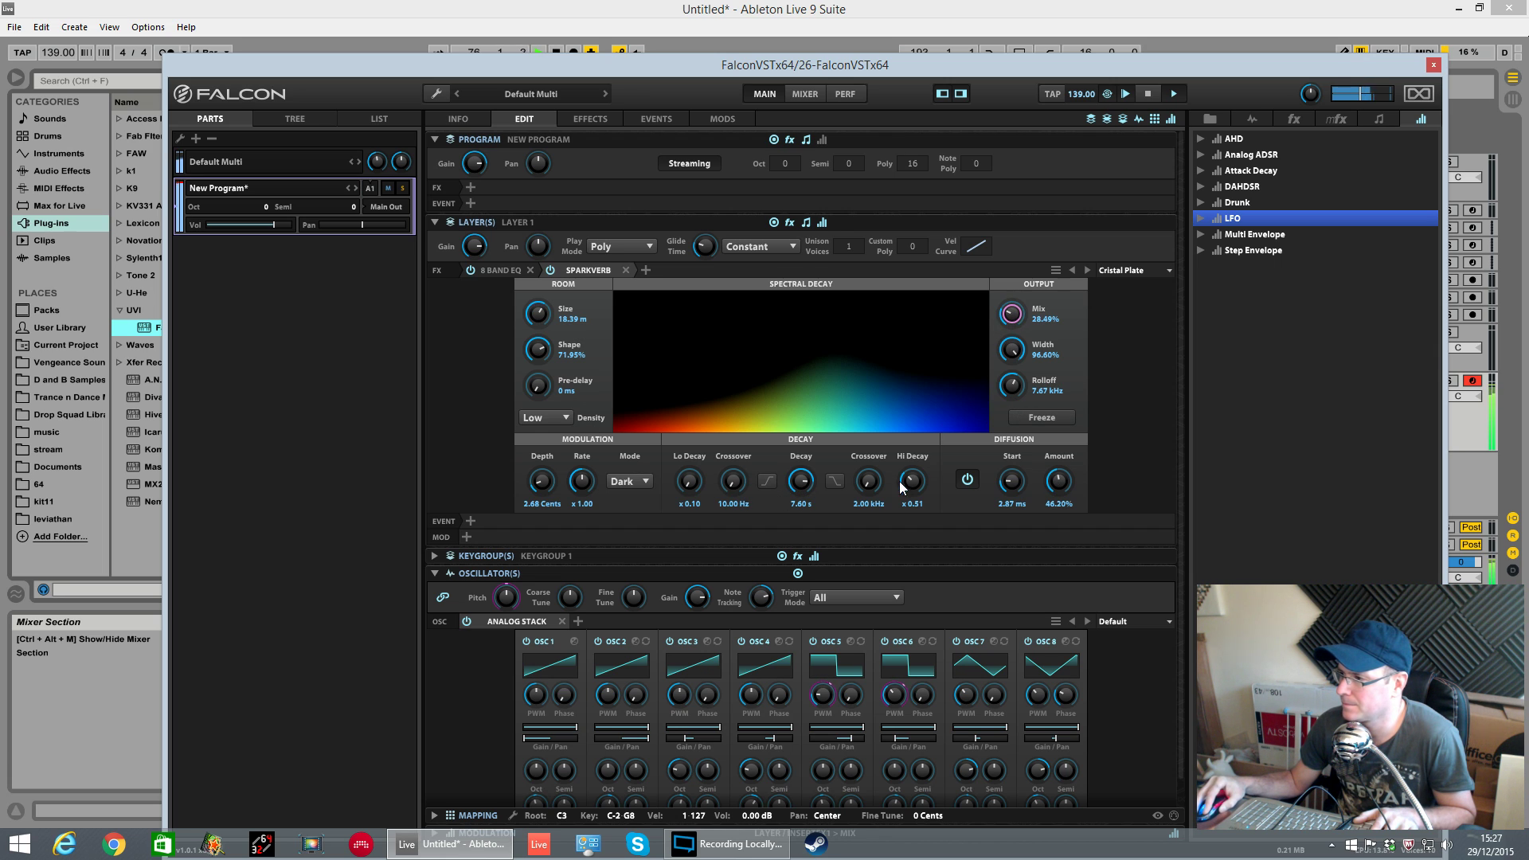
{"action": "left_click_drag", "start_coordinate": [912, 480], "coordinate": [909, 453]}
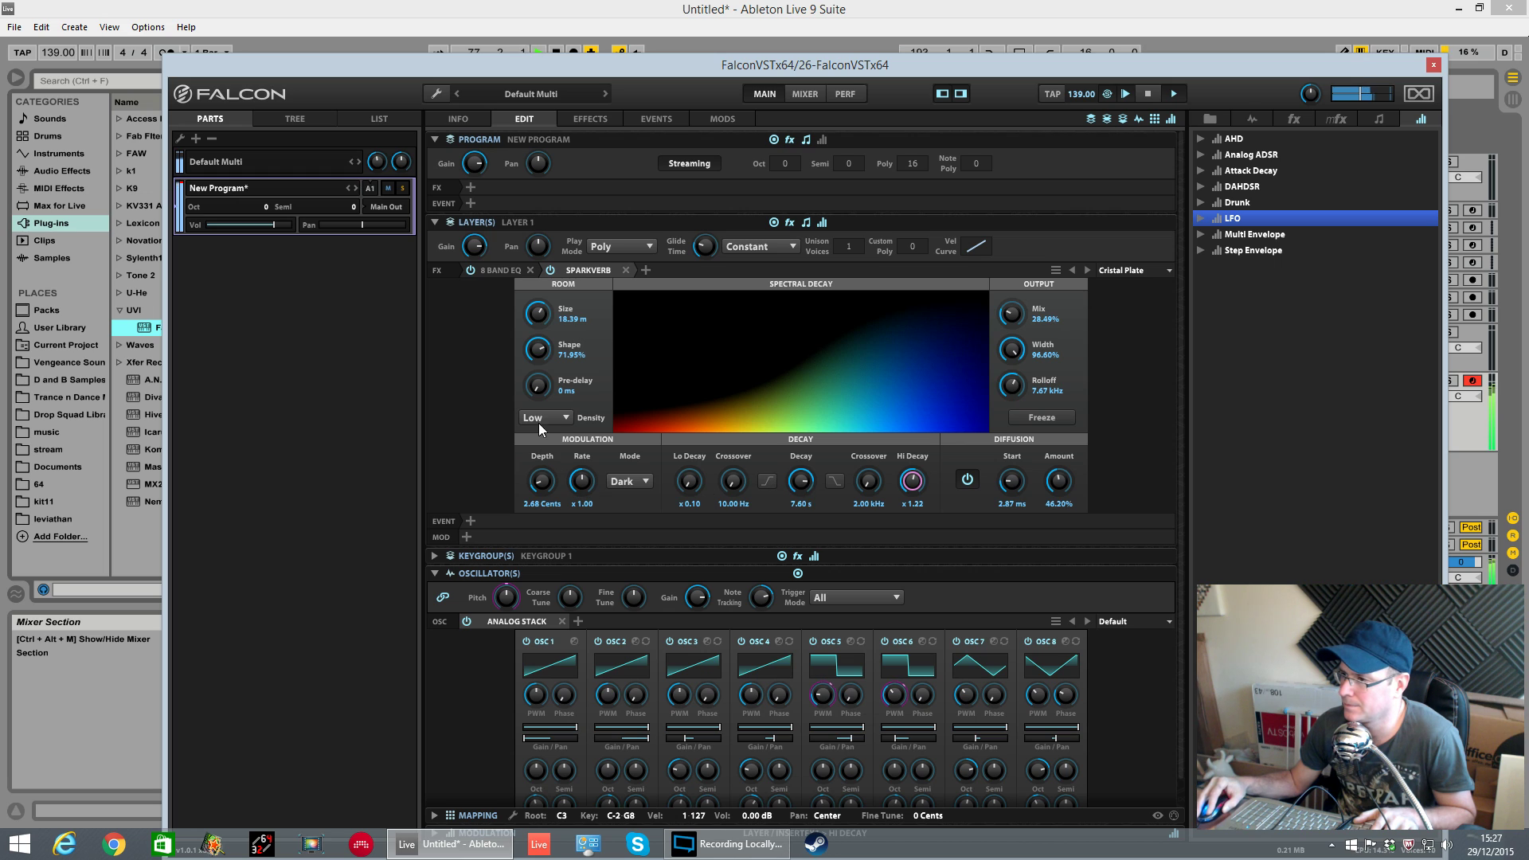
Set SparkVerb's size to 24.40 m, shape to 54.35%, diffusion amount to 71.00%, rolloff to 15.17 kHz, width to 63.40% and mix to 16.09%.
{"action": "left_click_drag", "start_coordinate": [537, 356], "coordinate": [539, 289]}
{"action": "left_click_drag", "start_coordinate": [1076, 487], "coordinate": [1075, 439]}
{"action": "left_click_drag", "start_coordinate": [1013, 389], "coordinate": [1023, 418]}
{"action": "mouse_move", "coordinate": [1023, 323]}
{"action": "left_mouse_down"}
{"action": "mouse_move", "coordinate": [1022, 298]}
{"action": "mouse_move", "coordinate": [1020, 312]}
{"action": "left_mouse_up"}
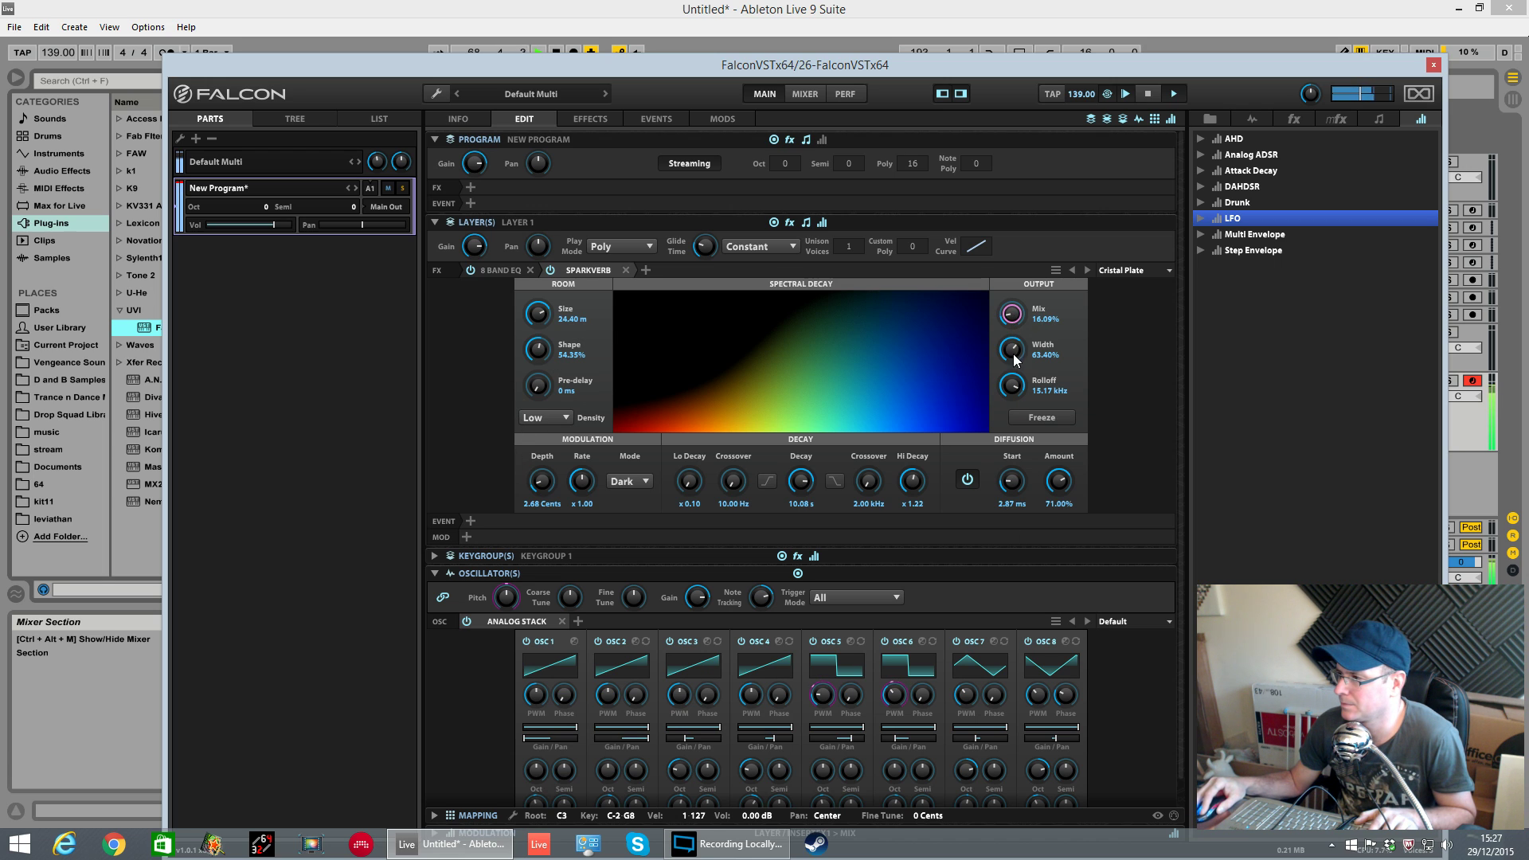
{"action": "left_click_drag", "start_coordinate": [1027, 317], "coordinate": [1034, 321]}
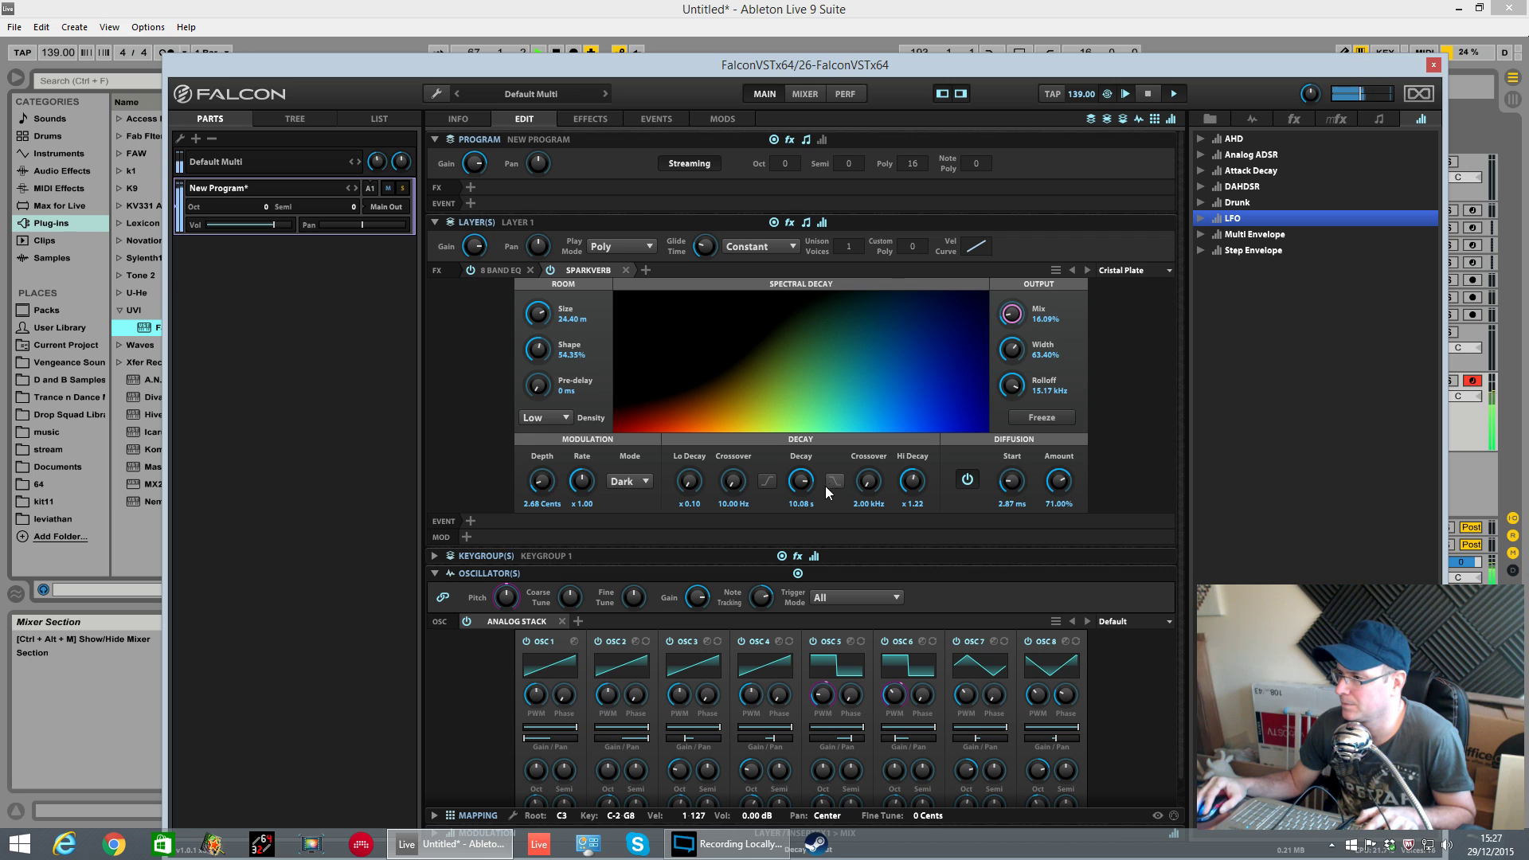
Set SparkVerb's high decay to x 1.29, the high crossover to 4.54 kHz and the low decay to x 0.19.
{"action": "left_click_drag", "start_coordinate": [913, 481], "coordinate": [871, 460]}
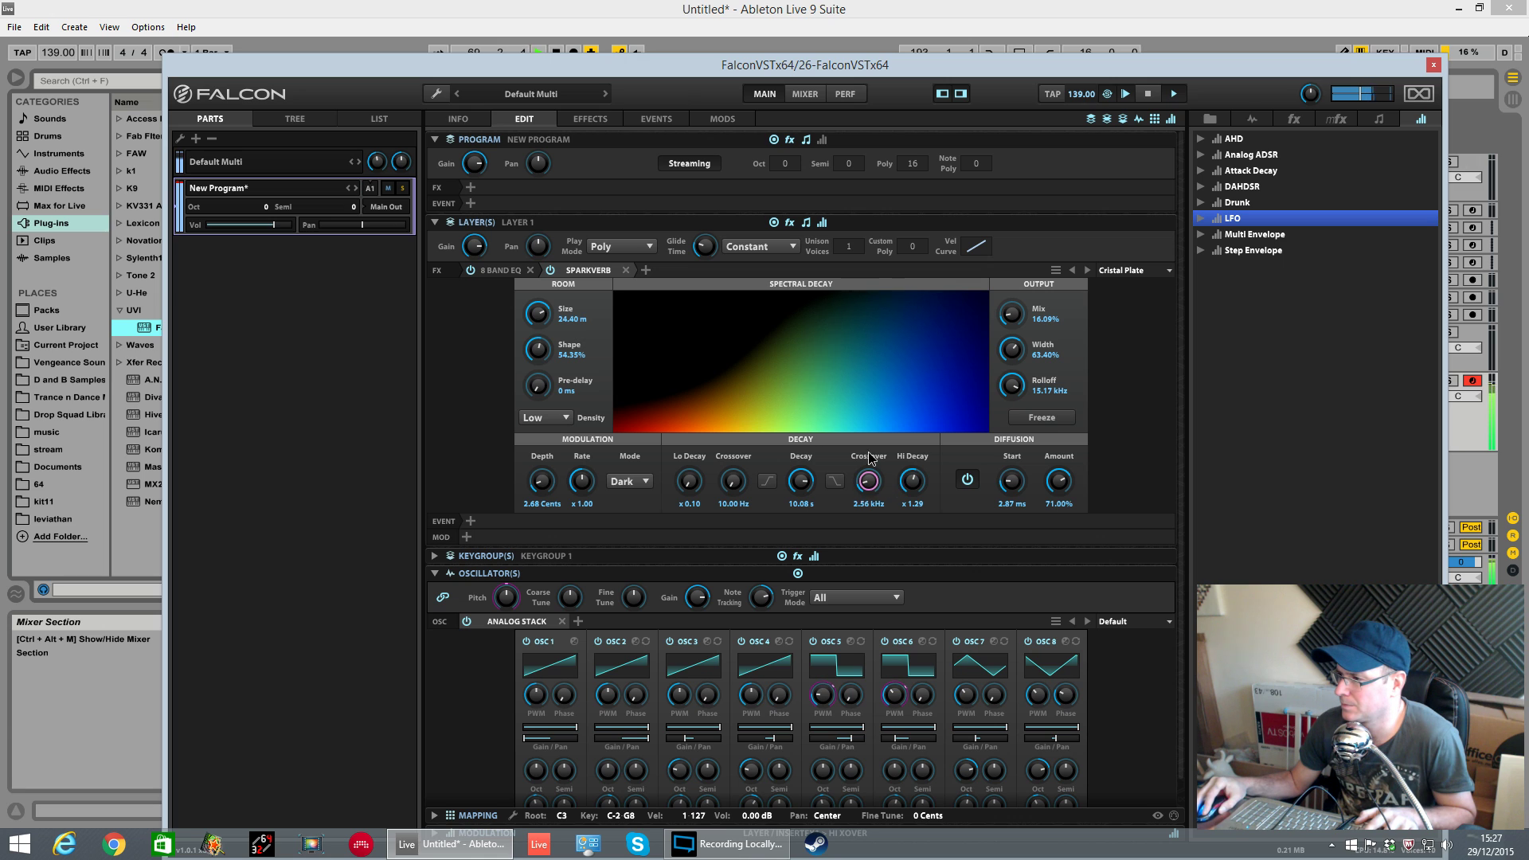
{"action": "left_click_drag", "start_coordinate": [733, 481], "coordinate": [691, 468]}
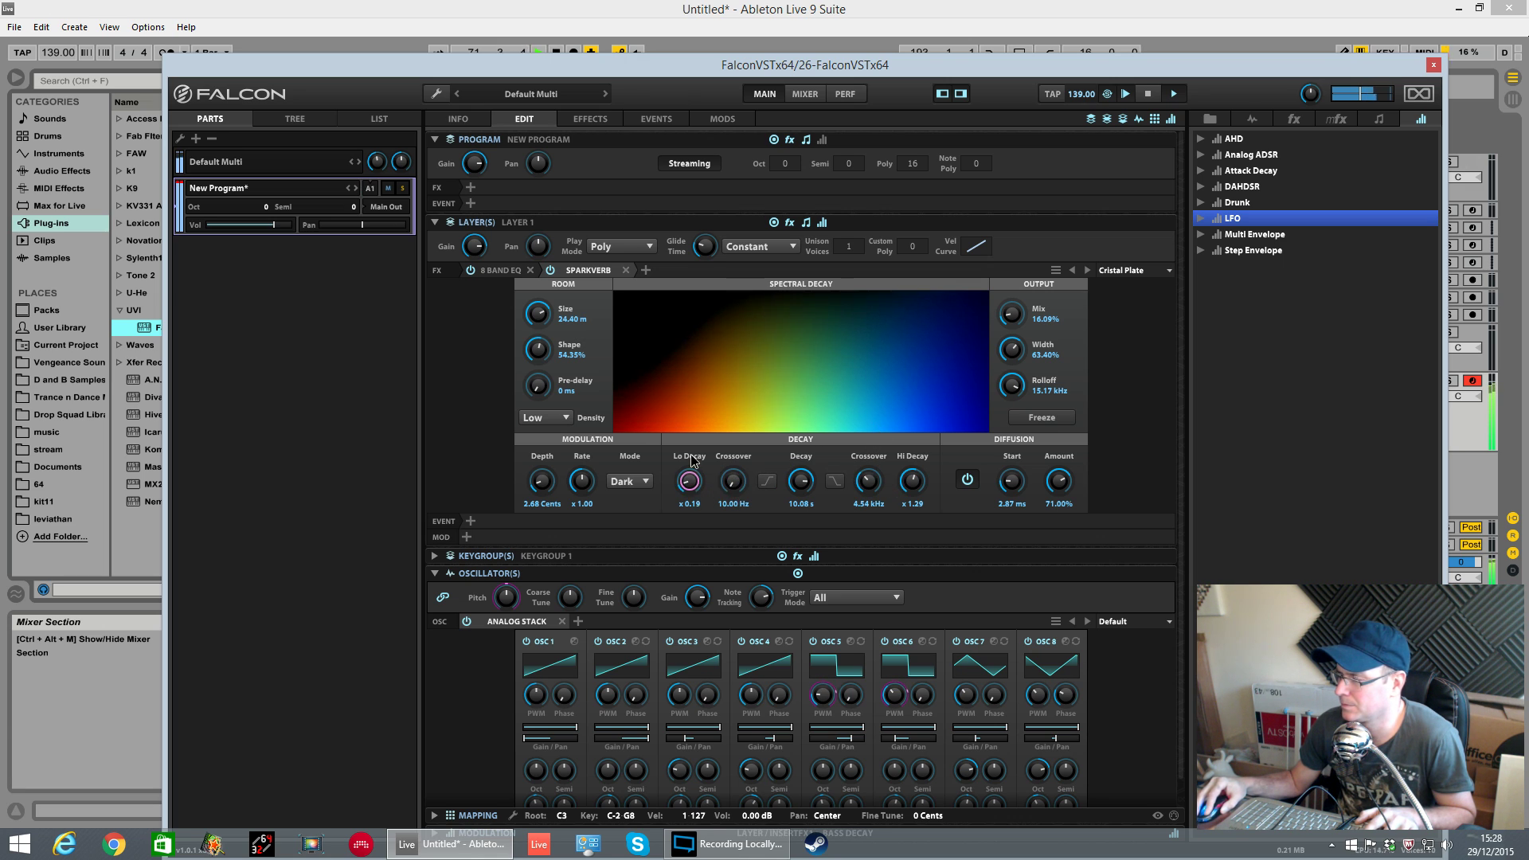
Add a Chorus modulation effect with the Default preset after SparkVerb in the layer's effect chain.
{"action": "left_click", "coordinate": [646, 270]}
{"action": "mouse_move", "coordinate": [667, 290]}
{"action": "mouse_move", "coordinate": [680, 318]}
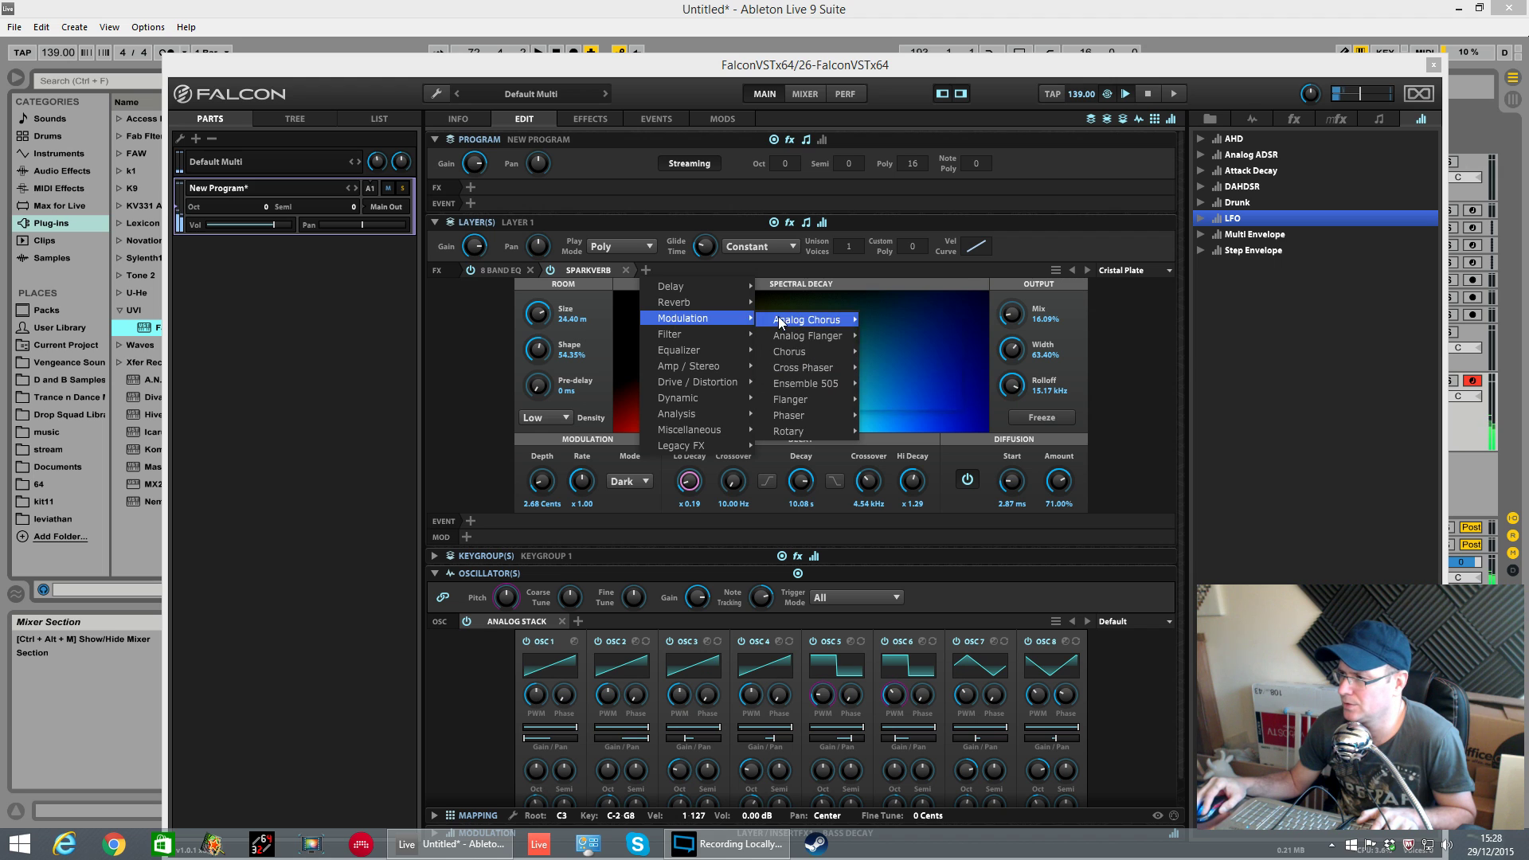
{"action": "mouse_move", "coordinate": [841, 355]}
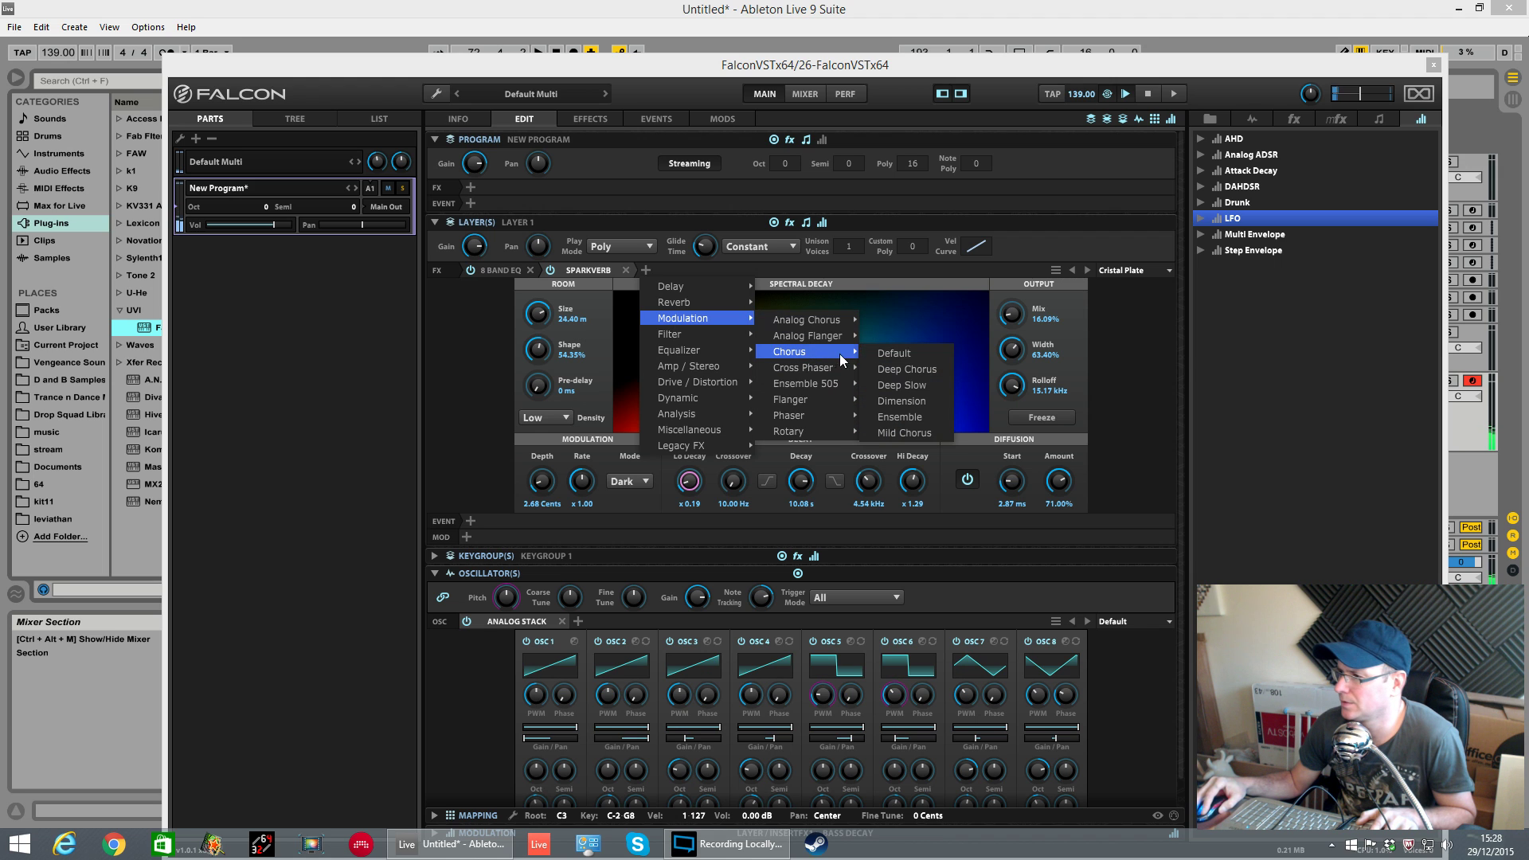
{"action": "left_click", "coordinate": [904, 370]}
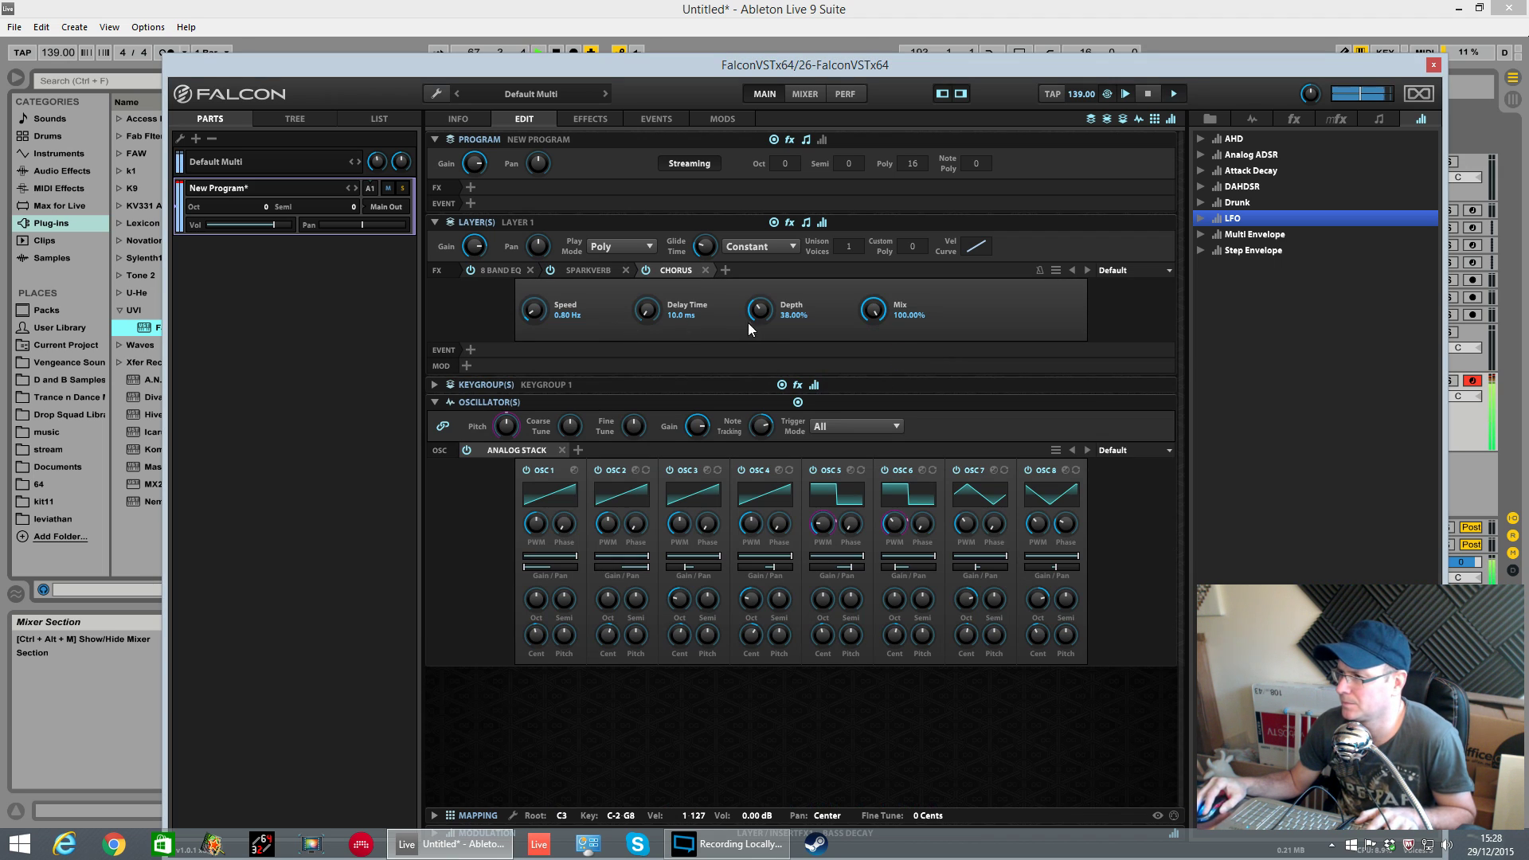
Set the chorus delay time to 194 ms, depth to 17.20%, speed to about 1.2 Hz and mix to 82.40%.
{"action": "left_click_drag", "start_coordinate": [647, 312], "coordinate": [645, 281]}
{"action": "left_click_drag", "start_coordinate": [761, 312], "coordinate": [788, 372]}
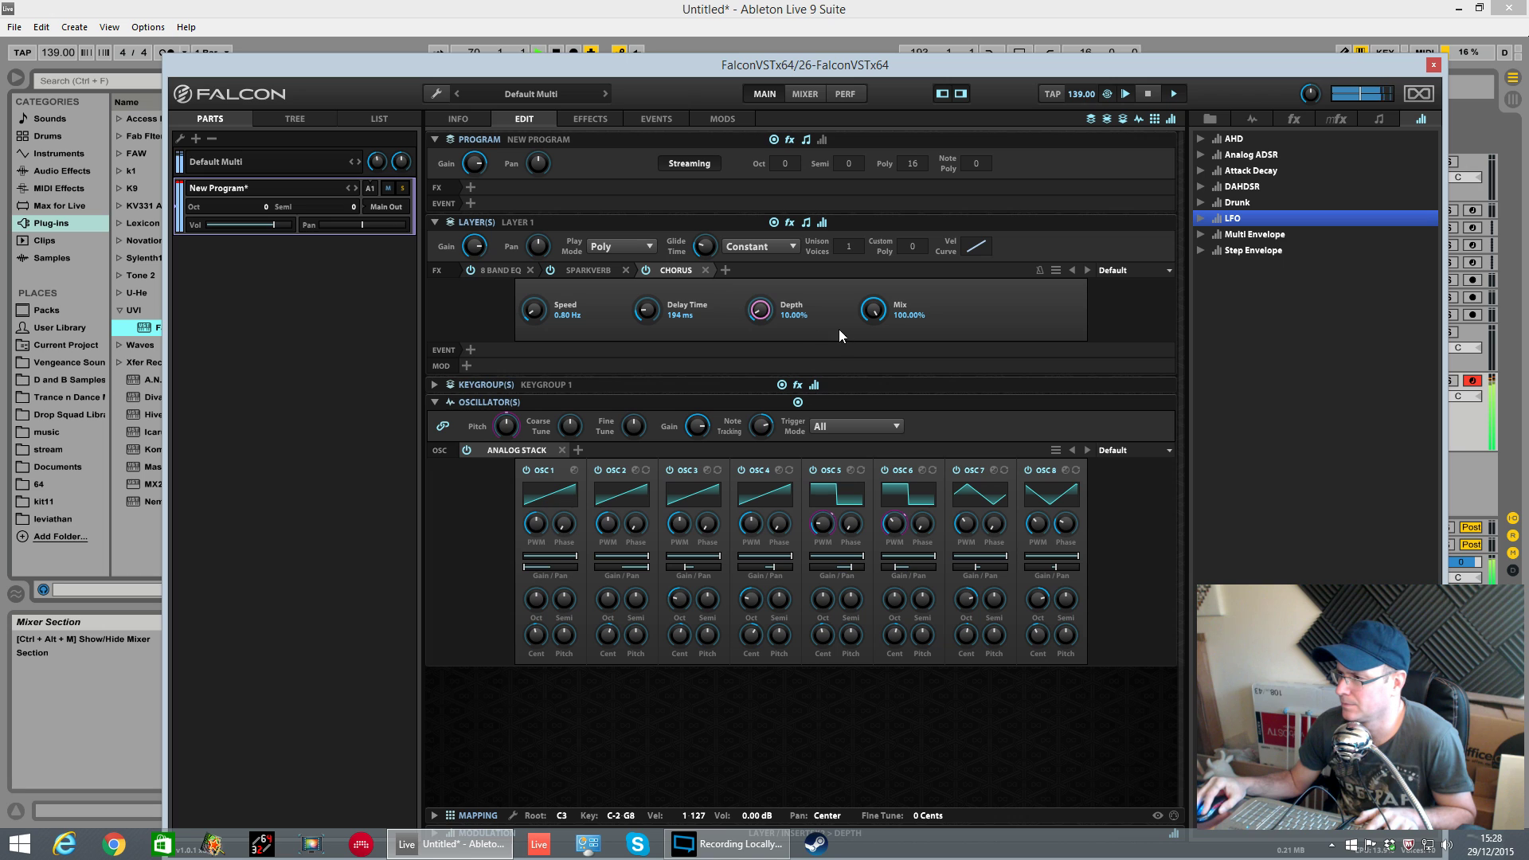
{"action": "left_click_drag", "start_coordinate": [767, 306], "coordinate": [768, 301]}
{"action": "left_click_drag", "start_coordinate": [533, 311], "coordinate": [535, 359]}
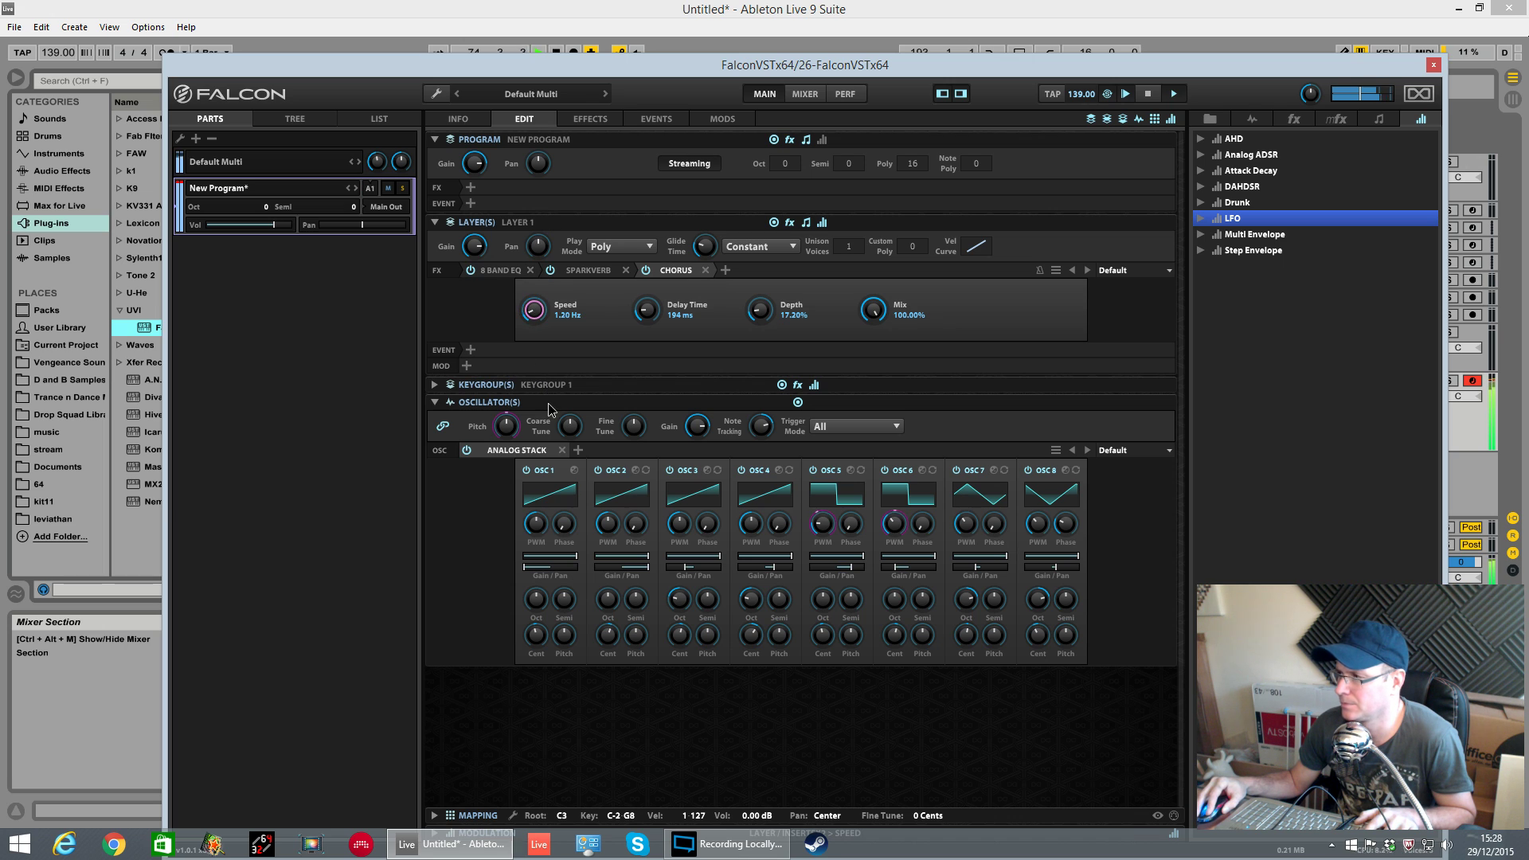
{"action": "left_click_drag", "start_coordinate": [873, 310], "coordinate": [871, 337]}
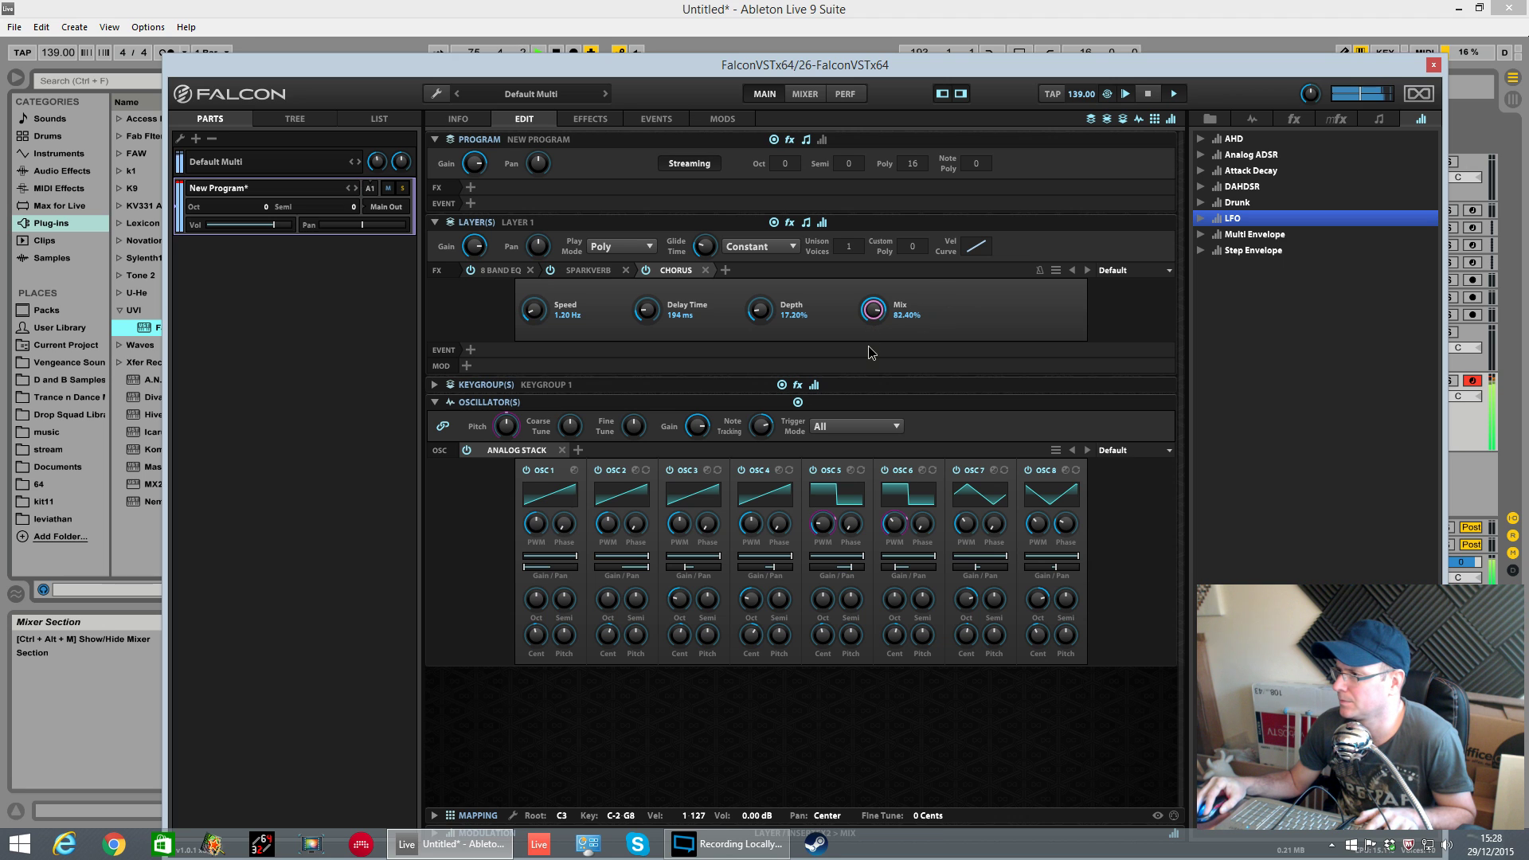
Add a Unison script processor to the program's events and set it to 4 voices with 11.1 cents of detune.
{"action": "left_click", "coordinate": [434, 222]}
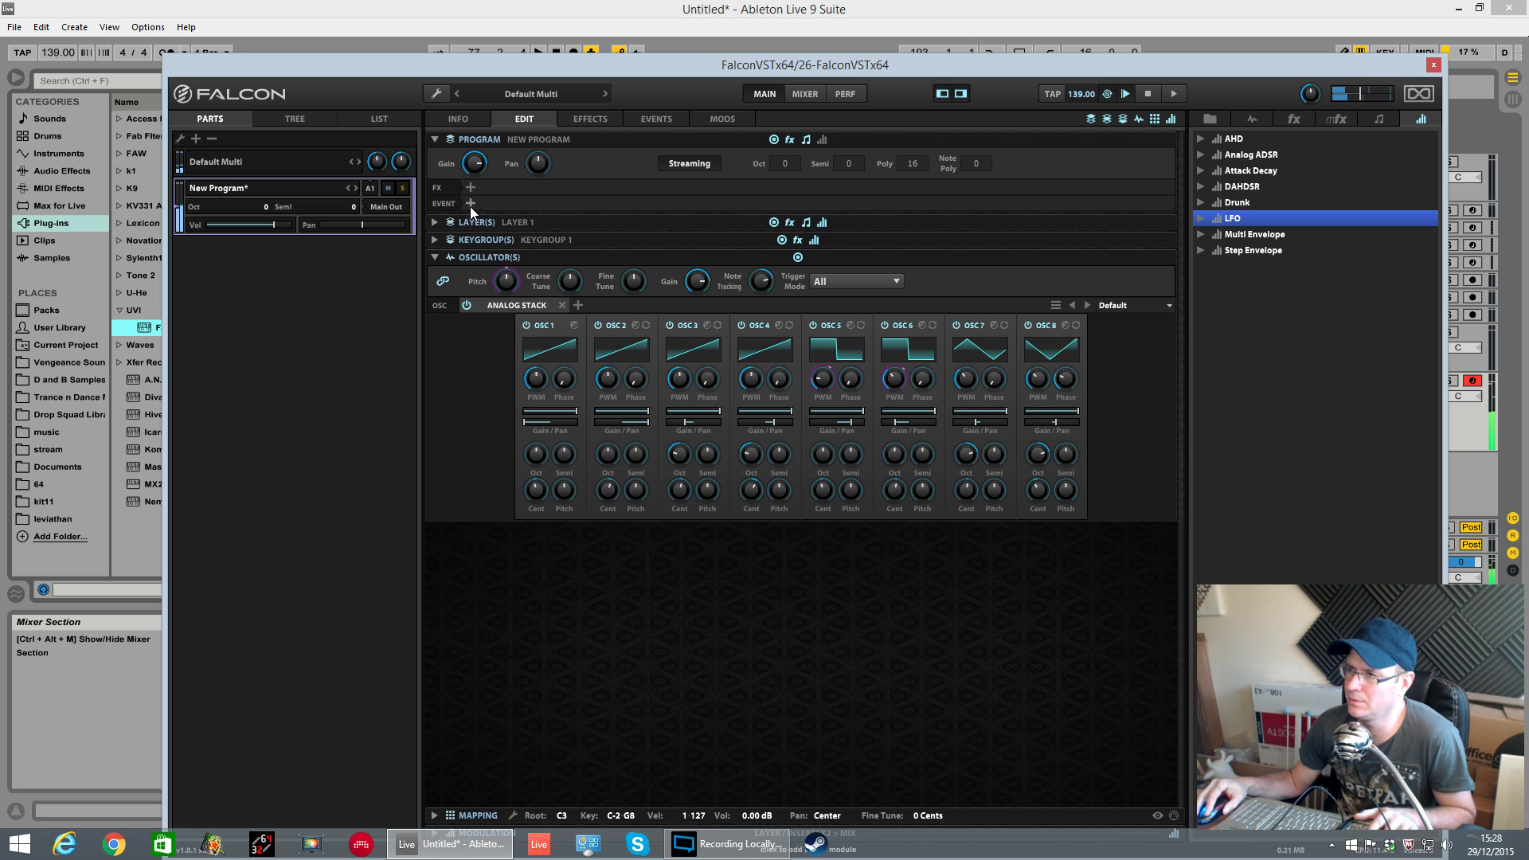
{"action": "left_click", "coordinate": [470, 204]}
{"action": "mouse_move", "coordinate": [532, 266]}
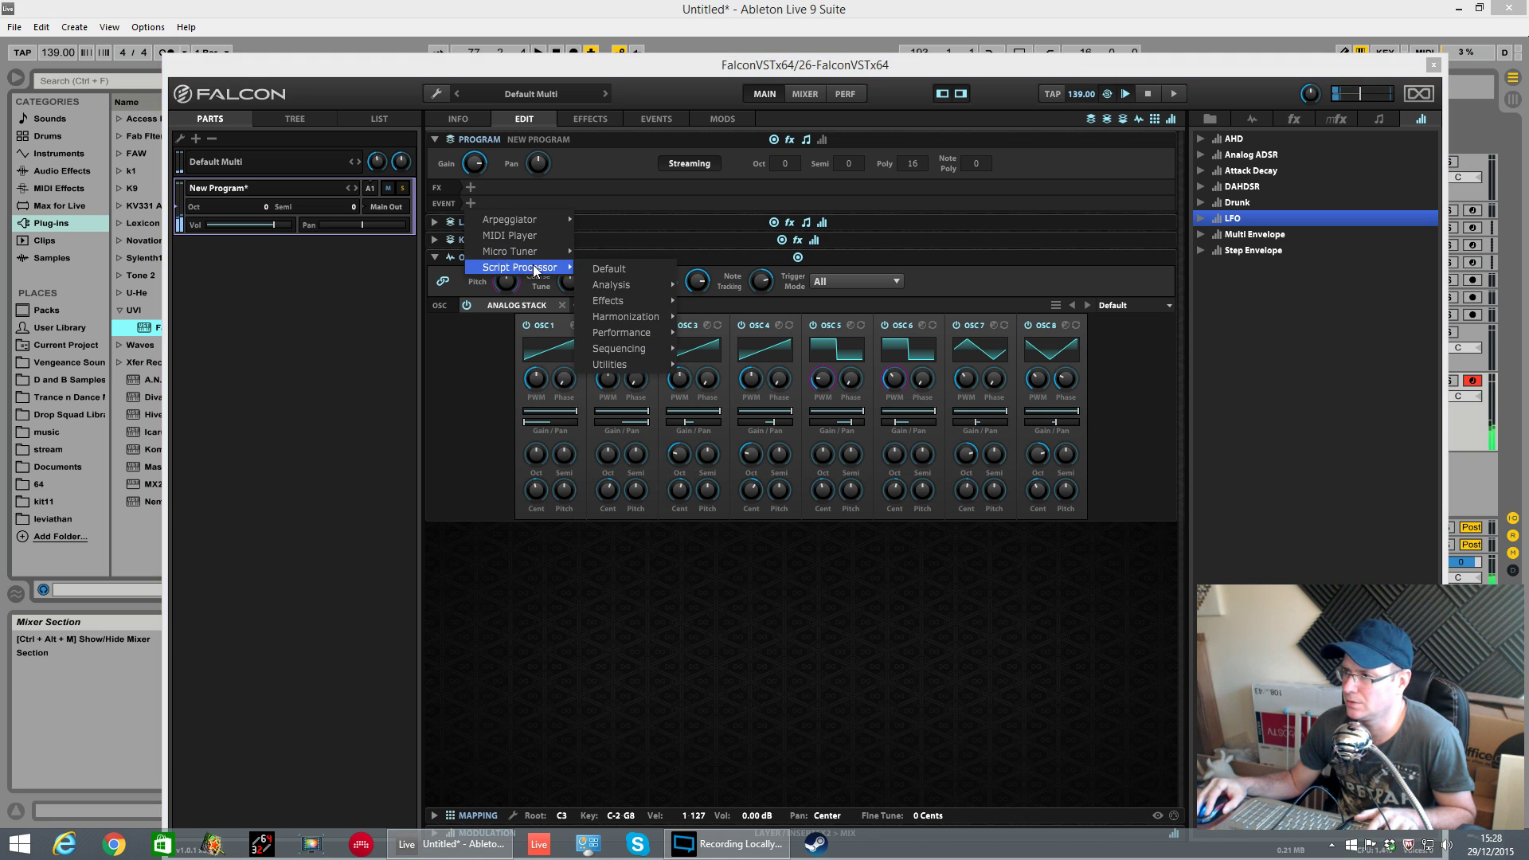
{"action": "mouse_move", "coordinate": [625, 319]}
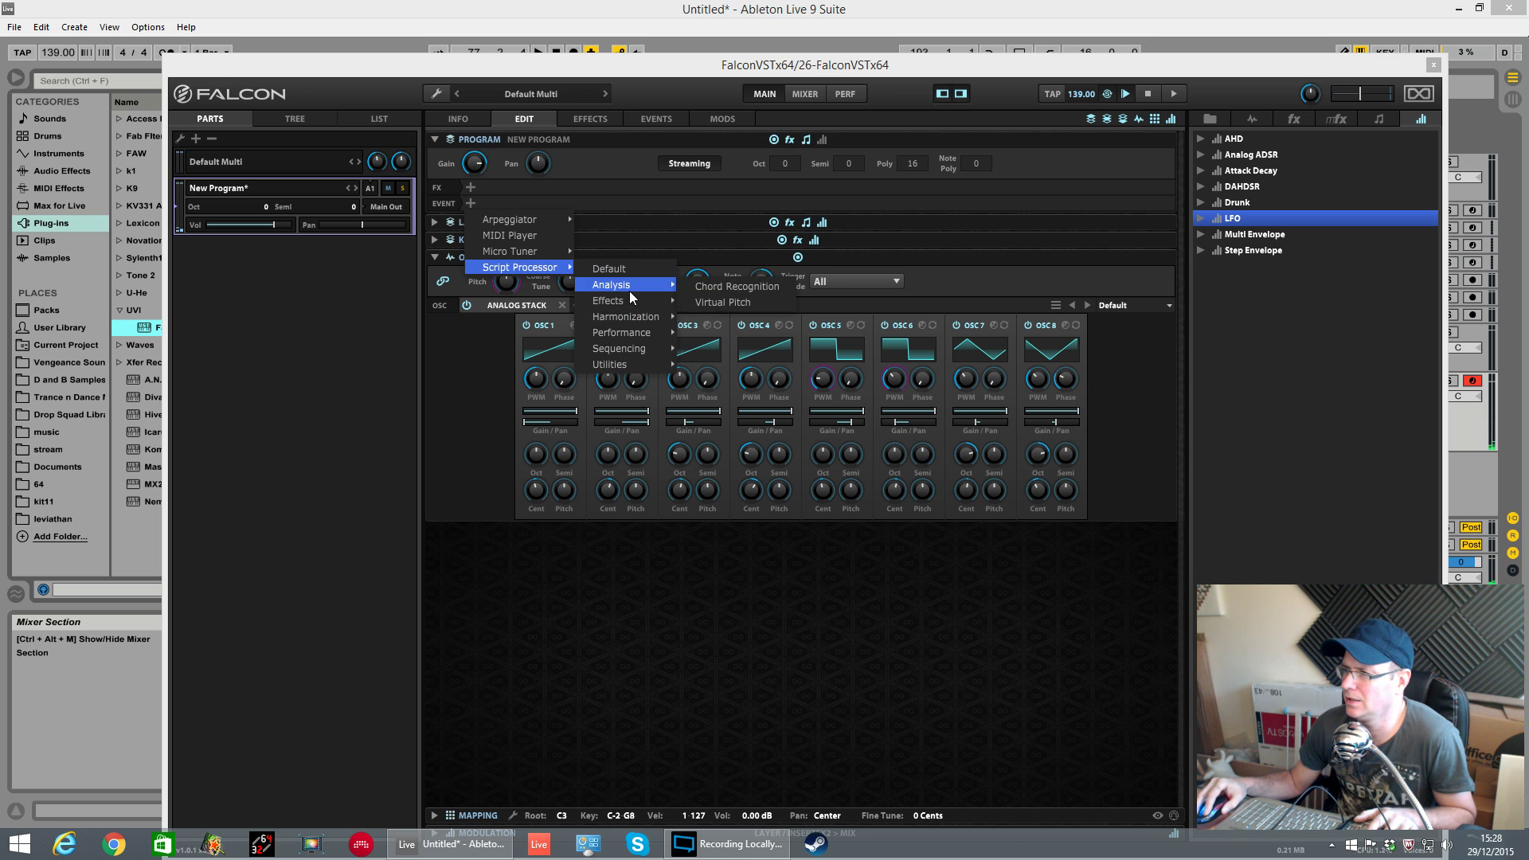
{"action": "left_click", "coordinate": [711, 365]}
{"action": "left_click_drag", "start_coordinate": [634, 264], "coordinate": [642, 287]}
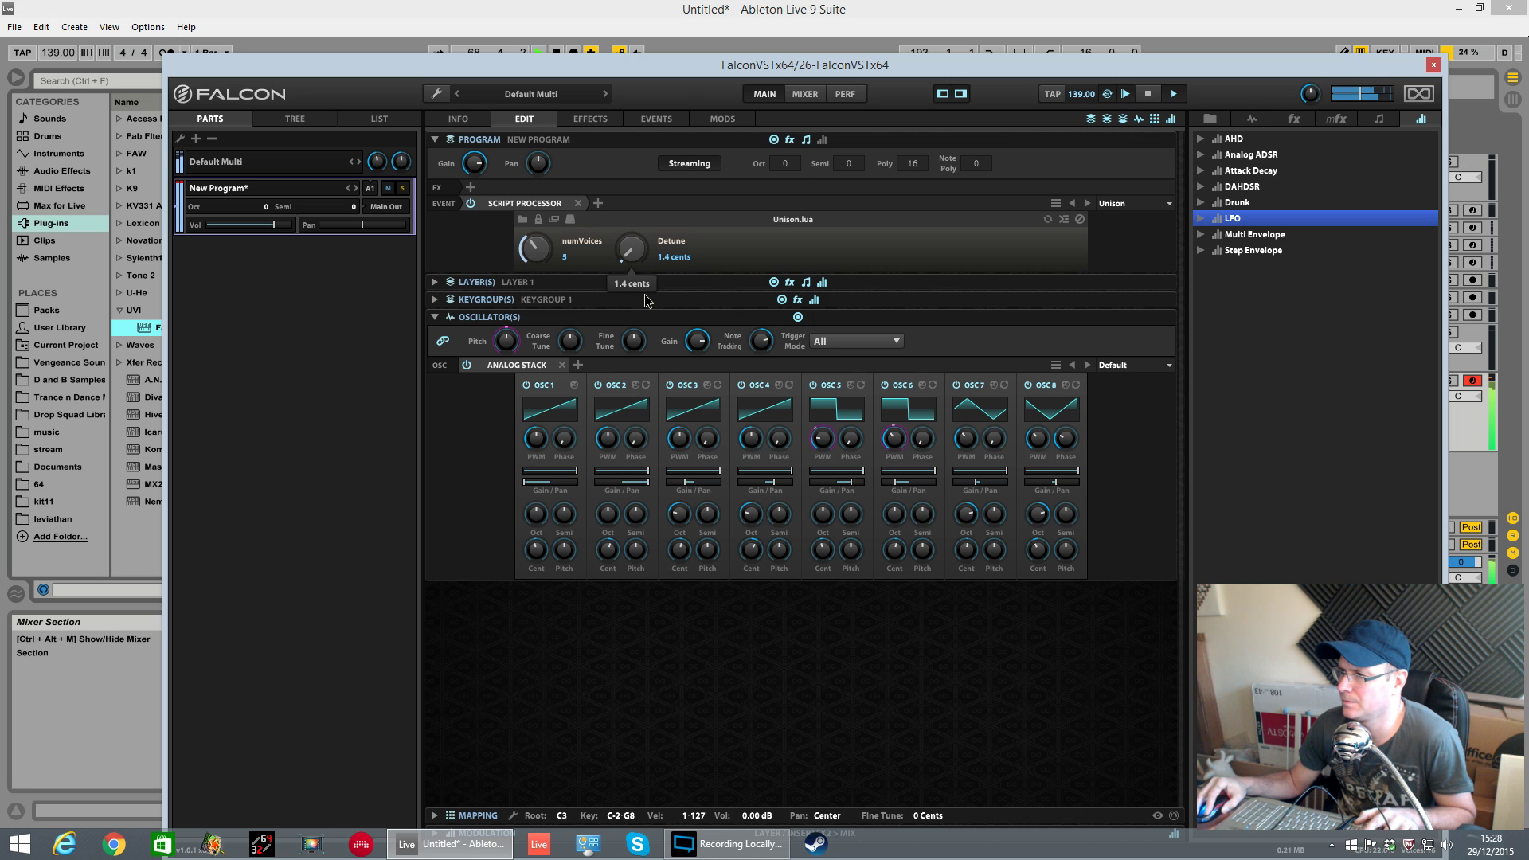
{"action": "left_click_drag", "start_coordinate": [644, 219], "coordinate": [645, 199]}
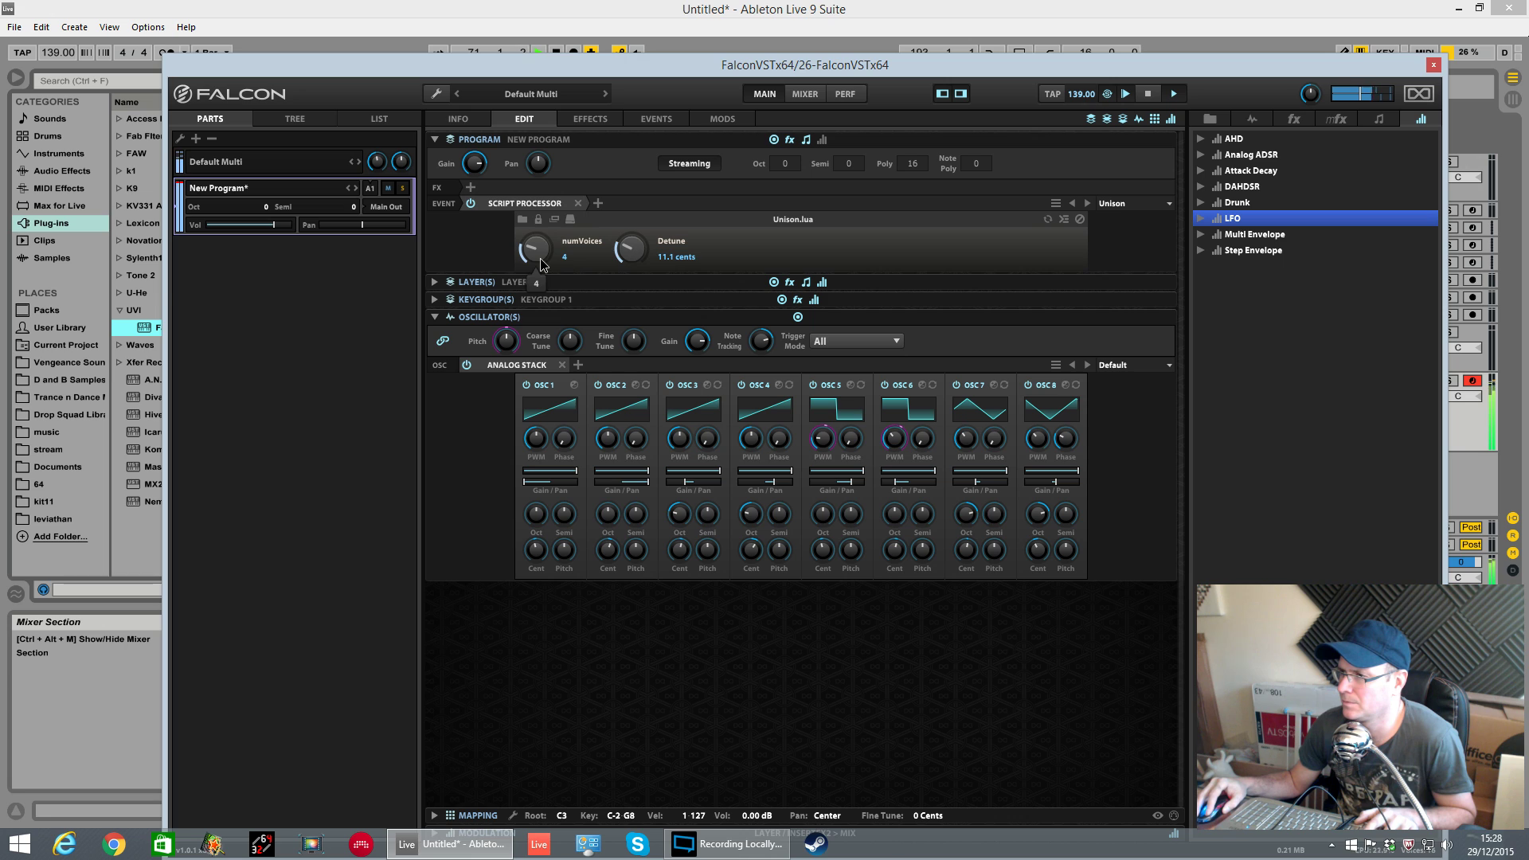
{"action": "left_click", "coordinate": [538, 220]}
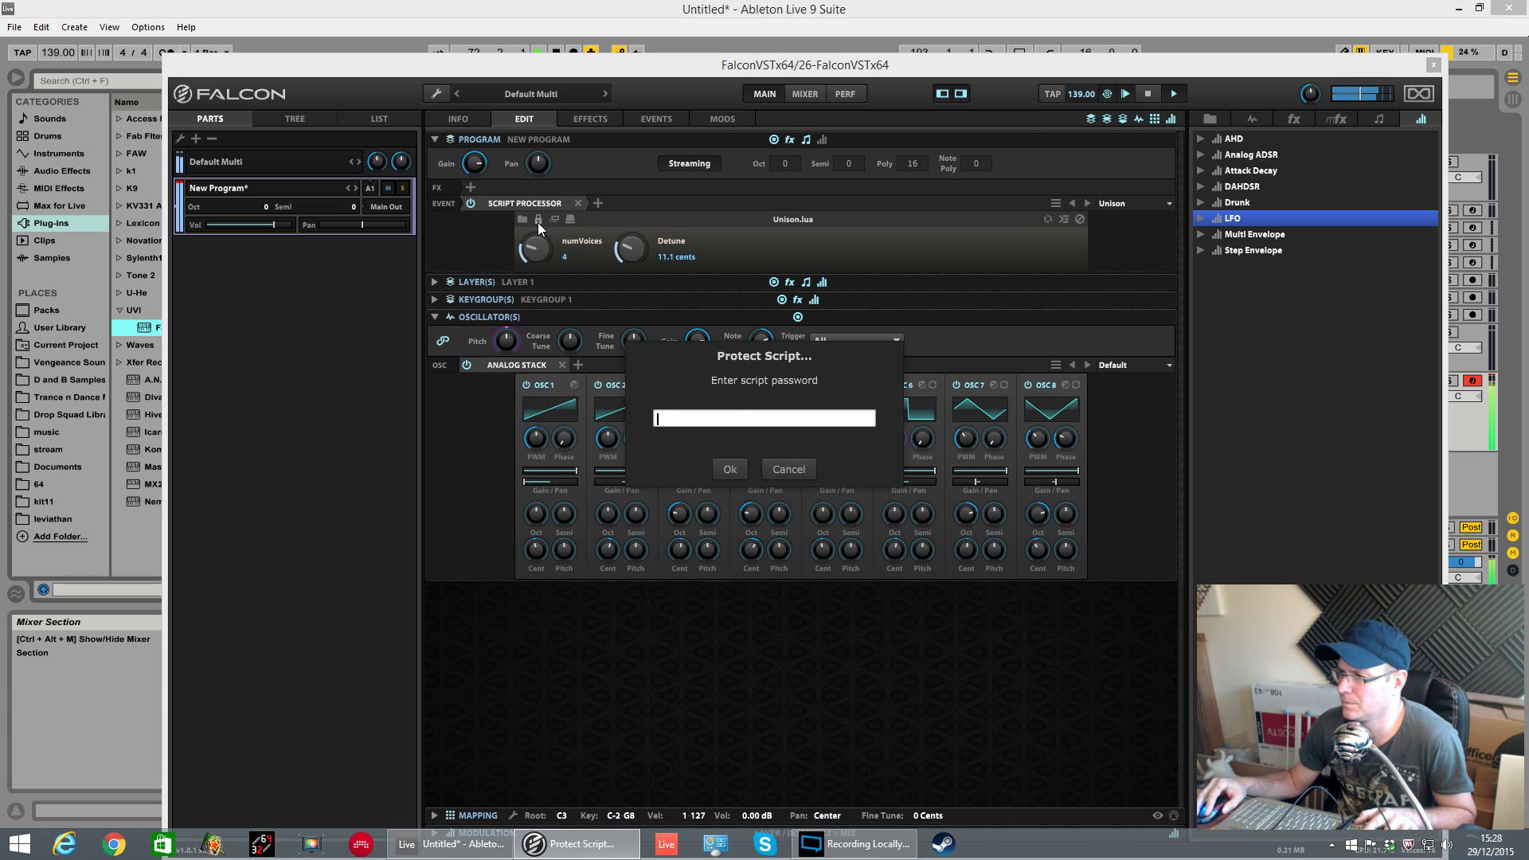
{"action": "left_click", "coordinate": [788, 469]}
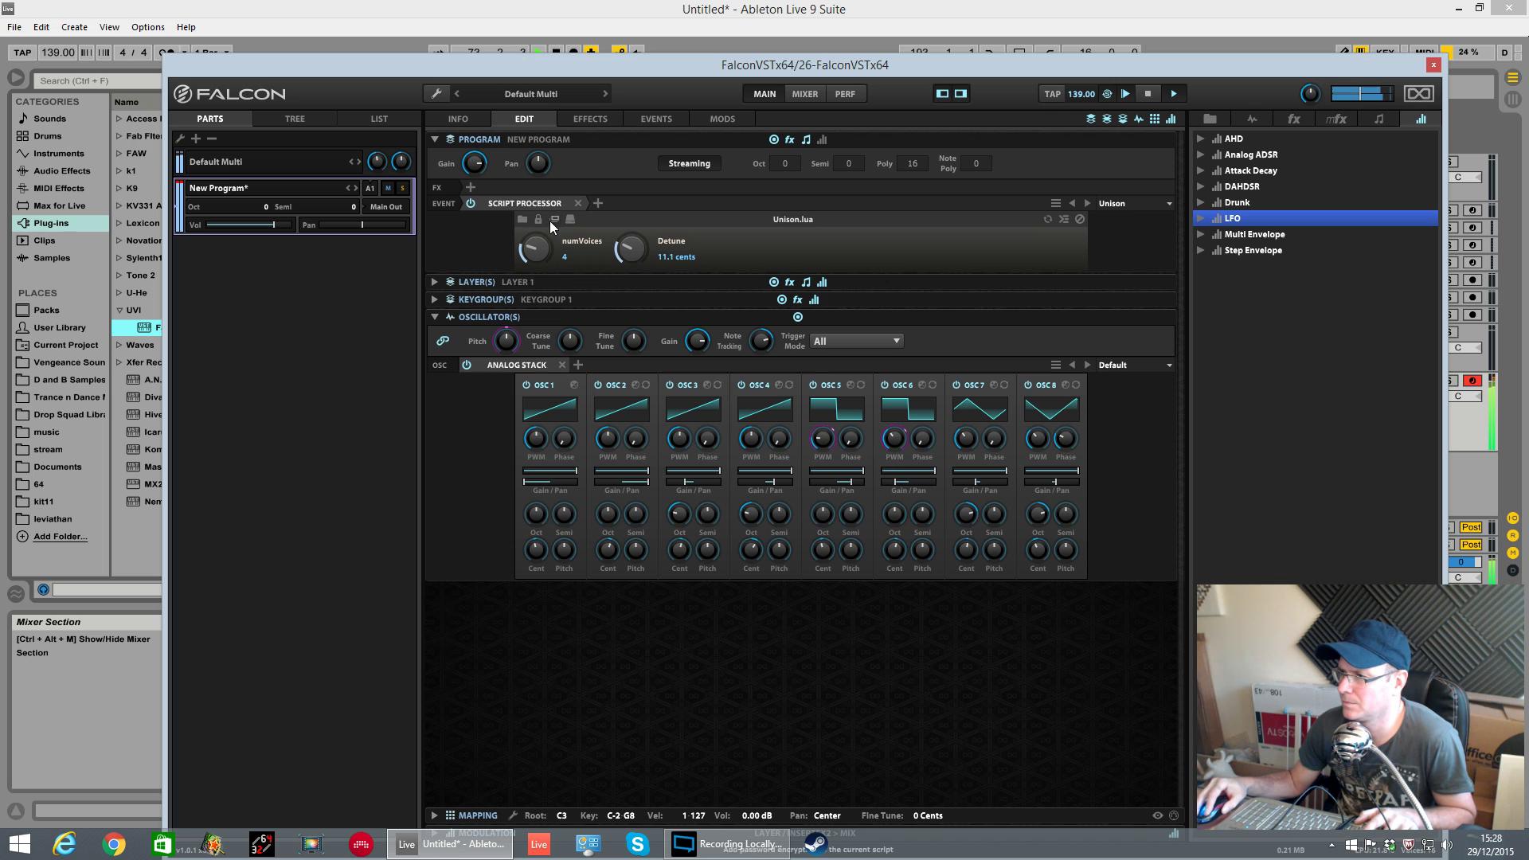
{"action": "left_click", "coordinate": [1063, 219]}
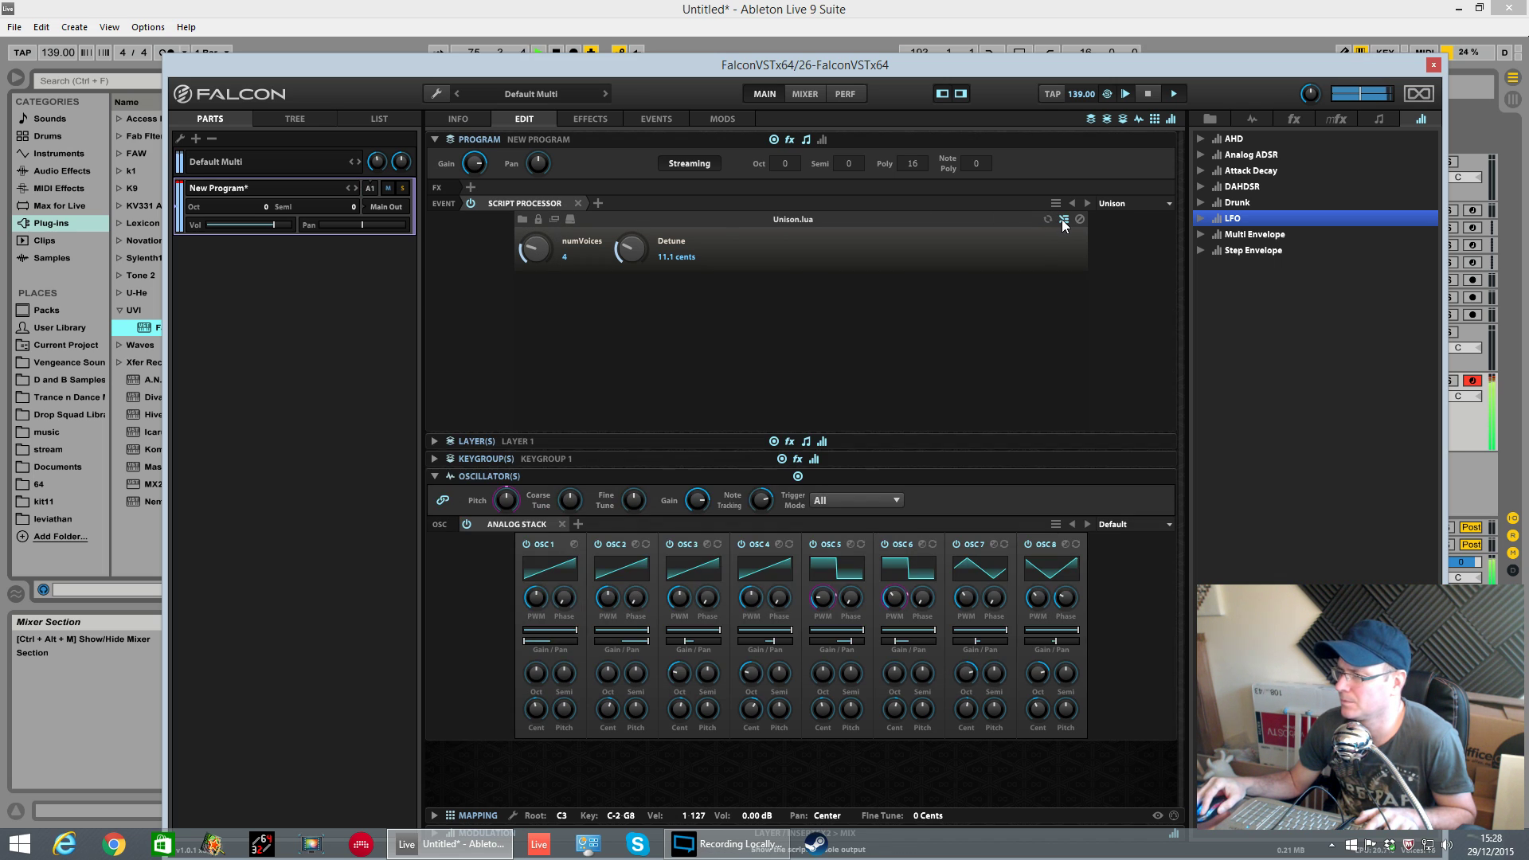
{"action": "left_click", "coordinate": [1063, 219]}
{"action": "mouse_move", "coordinate": [526, 243]}
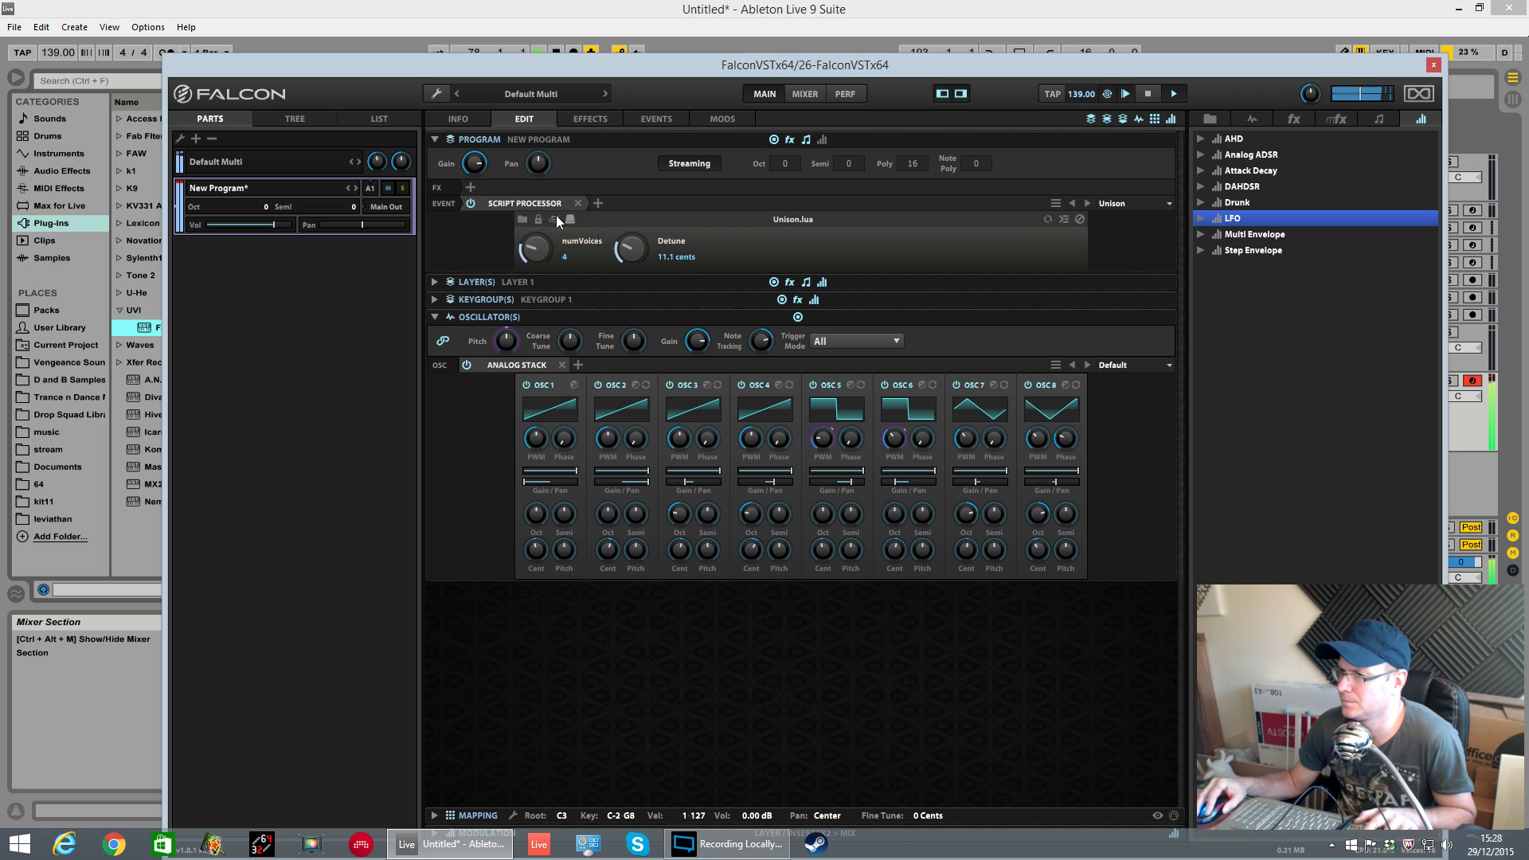
Try narrower and wider unison detune amounts and settle on 8.6 cents.
{"action": "scroll", "coordinate": [637, 268], "scroll_direction": "down", "scroll_amount": 4}
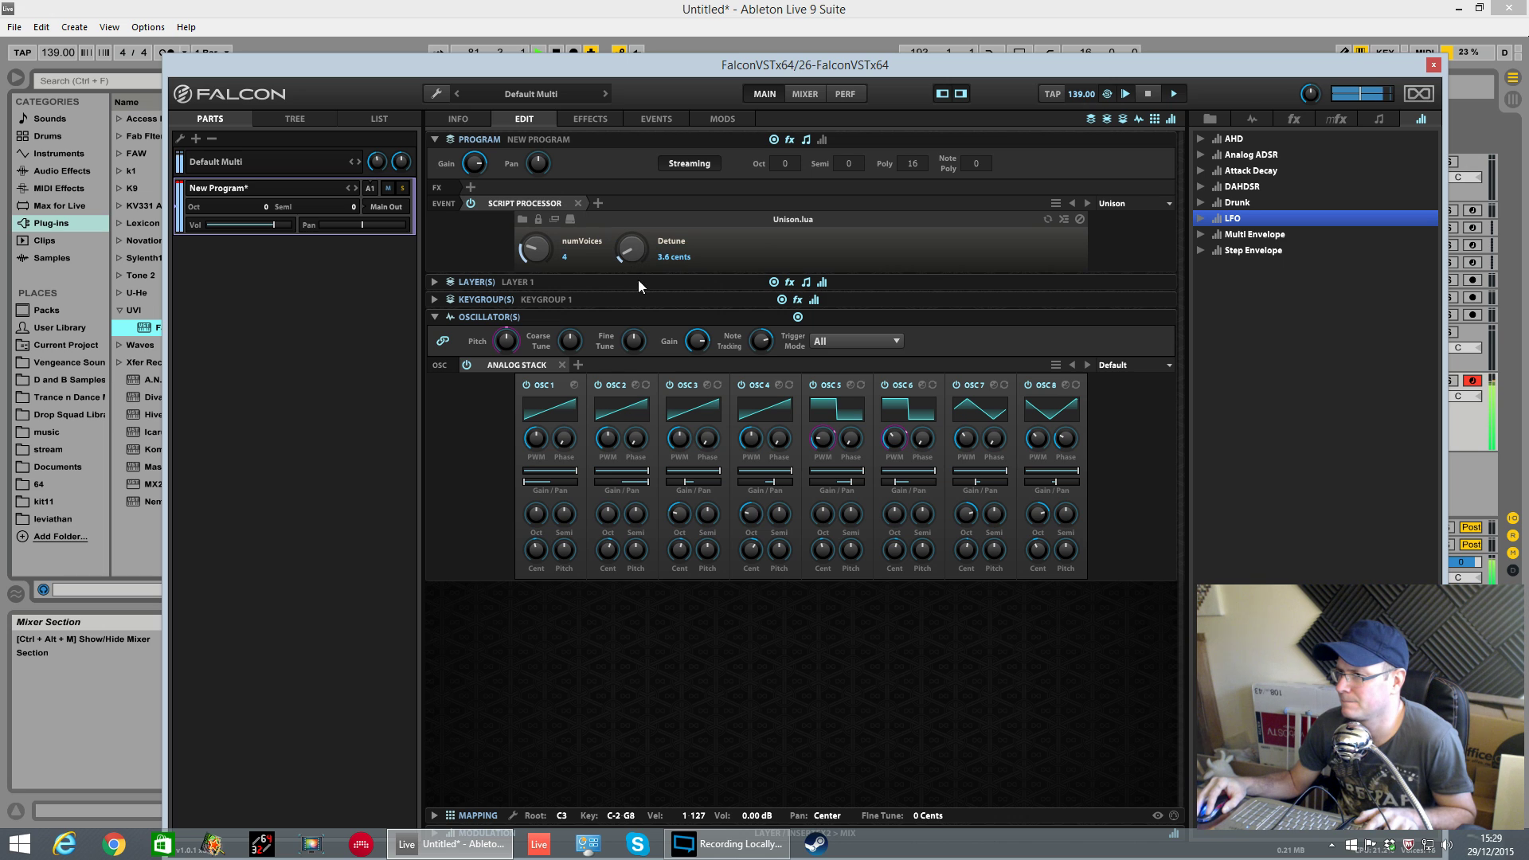
{"action": "scroll", "coordinate": [635, 253], "scroll_direction": "up", "scroll_amount": 10}
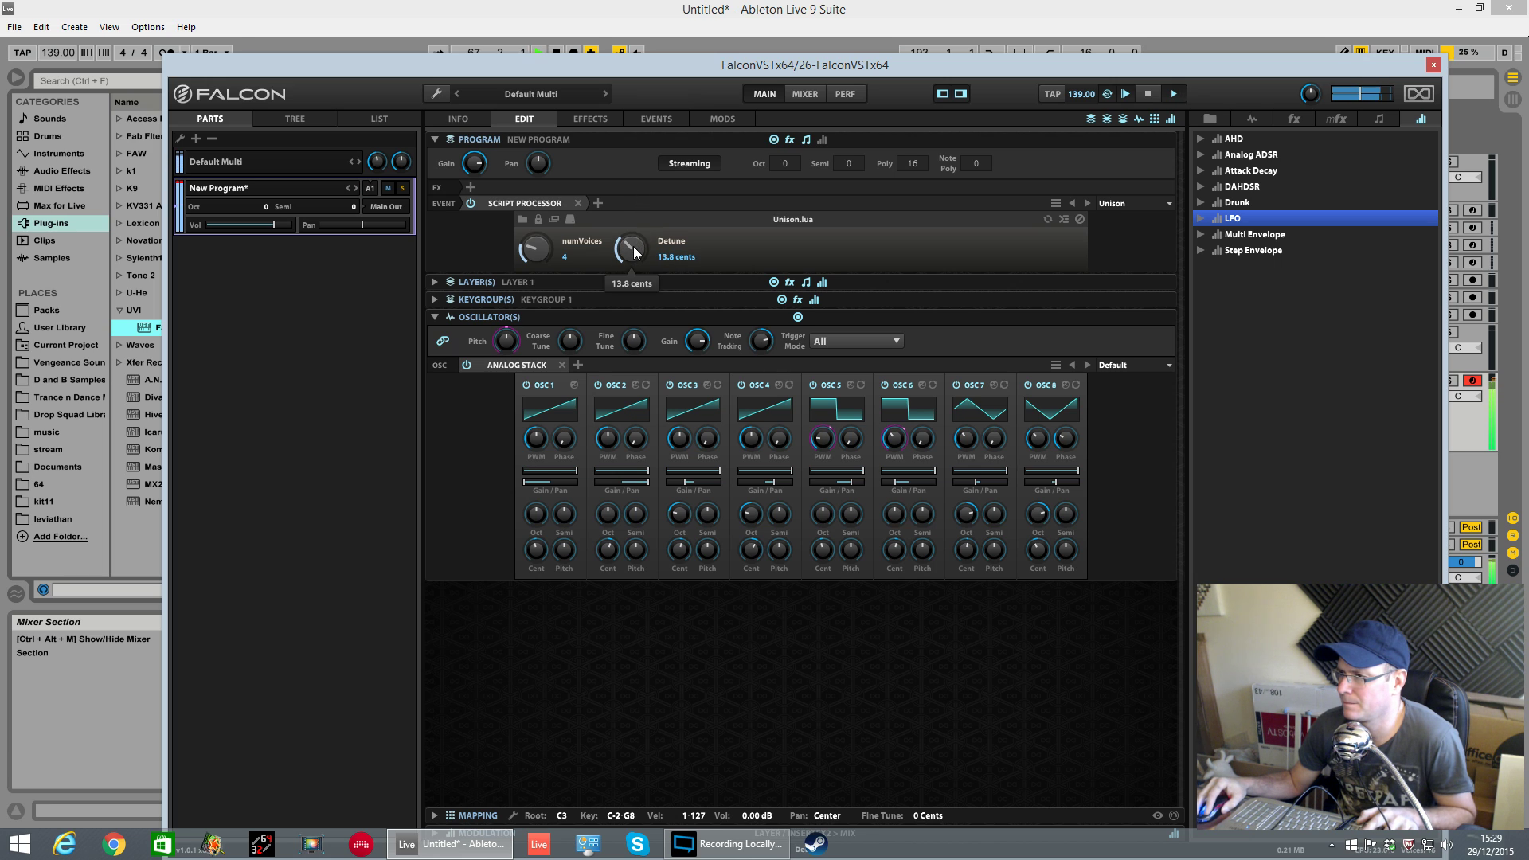
{"action": "scroll", "coordinate": [635, 253], "scroll_direction": "down", "scroll_amount": 2}
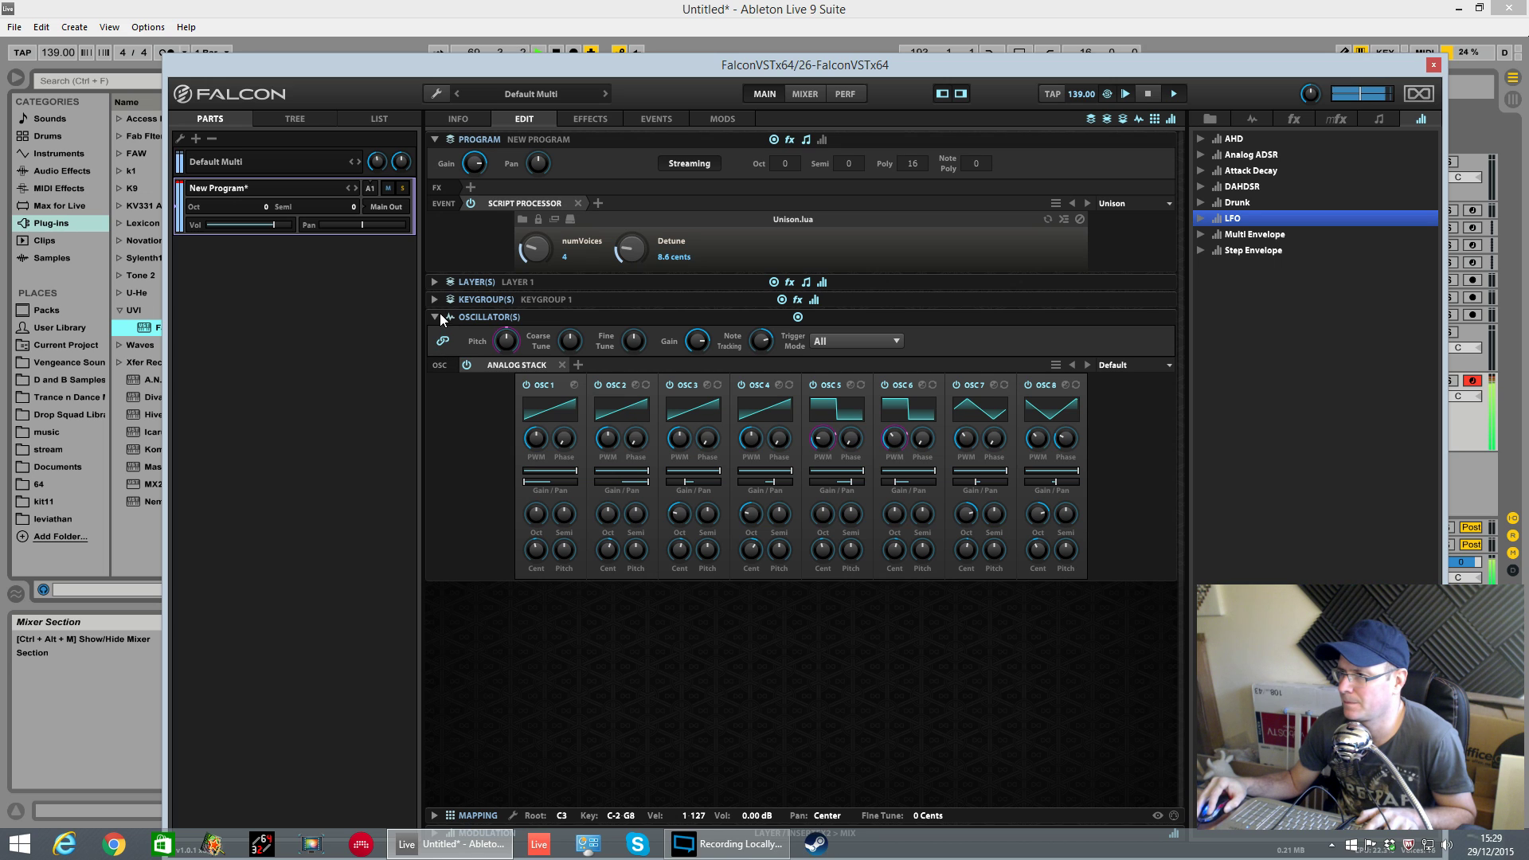
Set the keygroup's amp envelope to a 353 ms attack and 1.51 s release, with a dynamic range of 24.80 dB.
{"action": "left_click", "coordinate": [434, 300]}
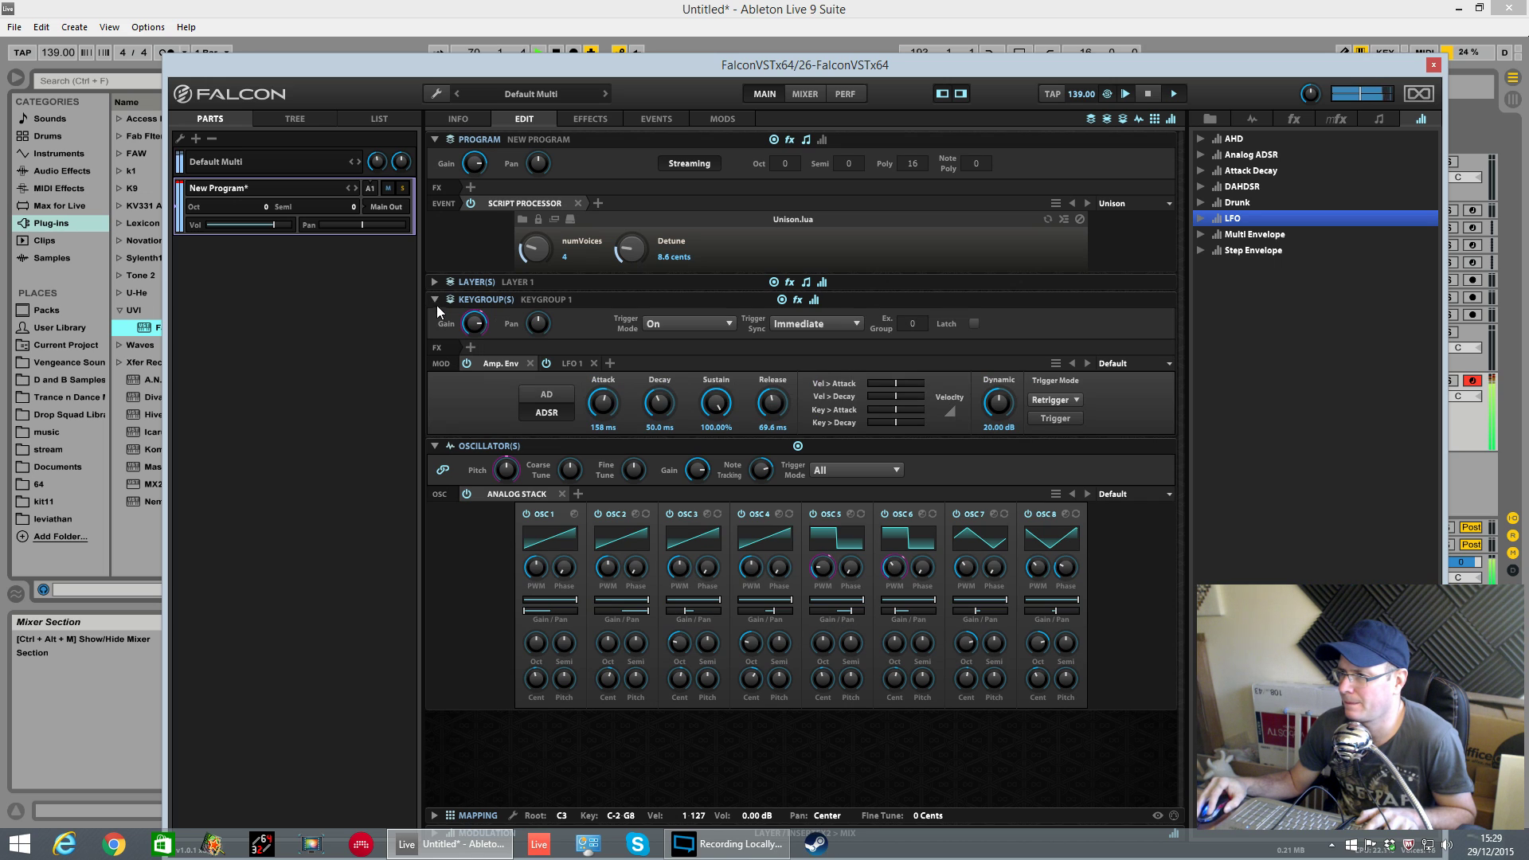
{"action": "double_click", "coordinate": [500, 363]}
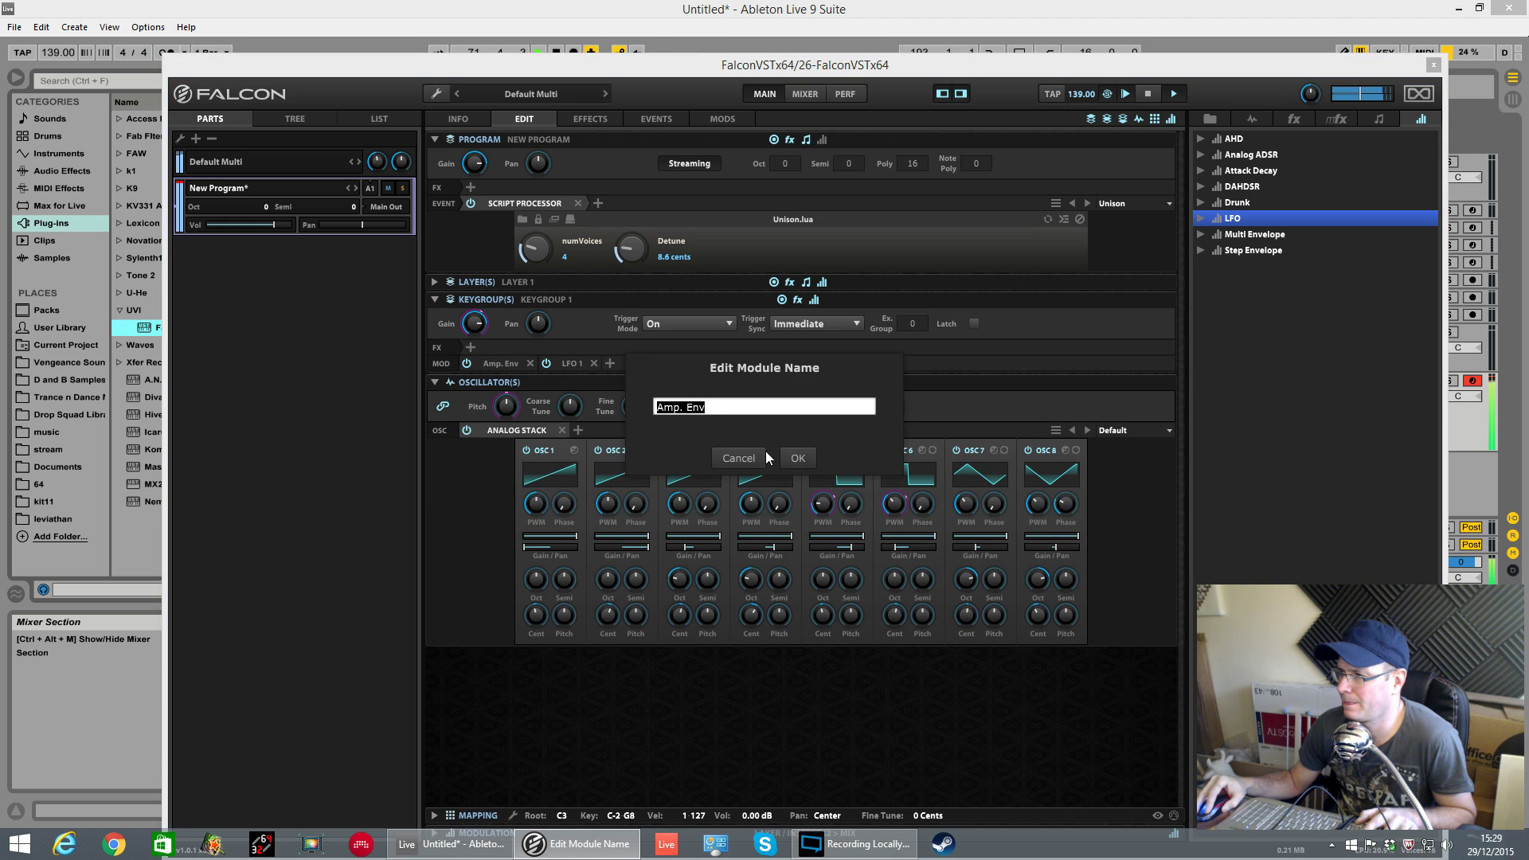
{"action": "left_click", "coordinate": [738, 458]}
{"action": "left_click", "coordinate": [512, 366]}
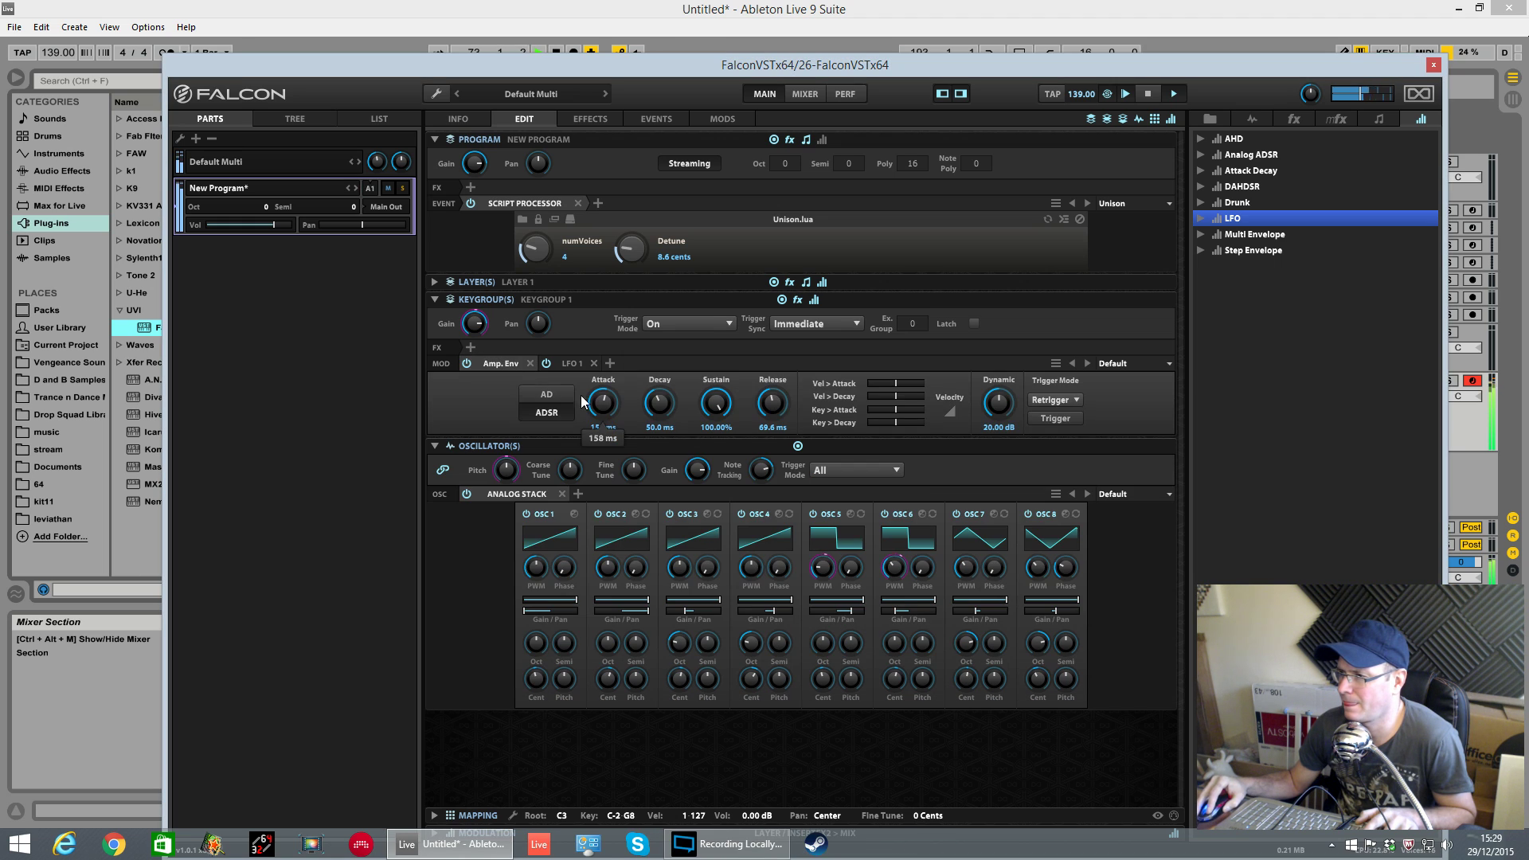
{"action": "scroll", "coordinate": [603, 398], "scroll_direction": "up", "scroll_amount": 3}
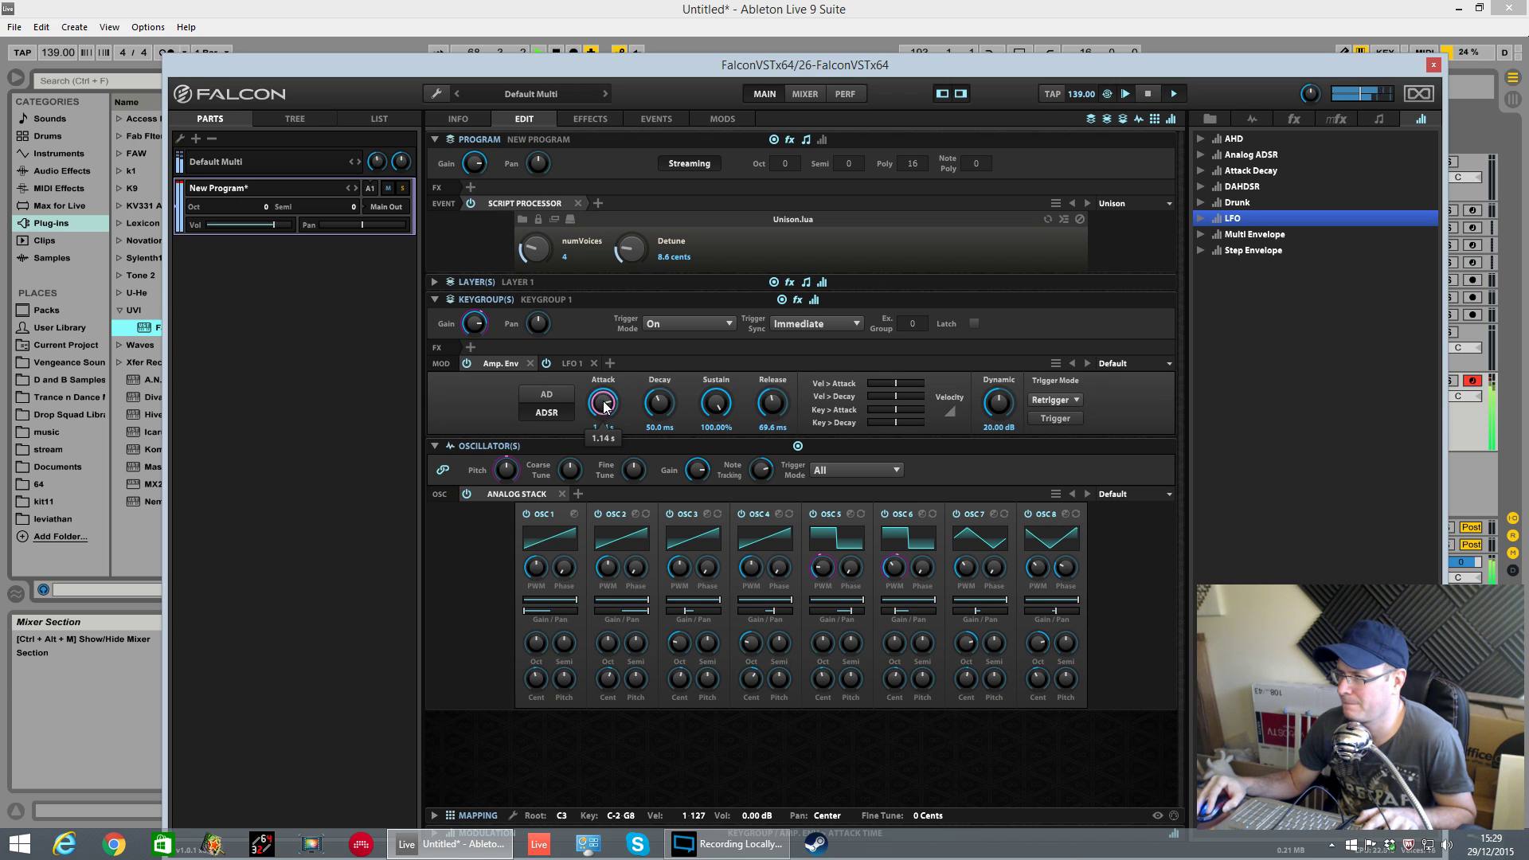
{"action": "scroll", "coordinate": [607, 403], "scroll_direction": "down", "scroll_amount": 2}
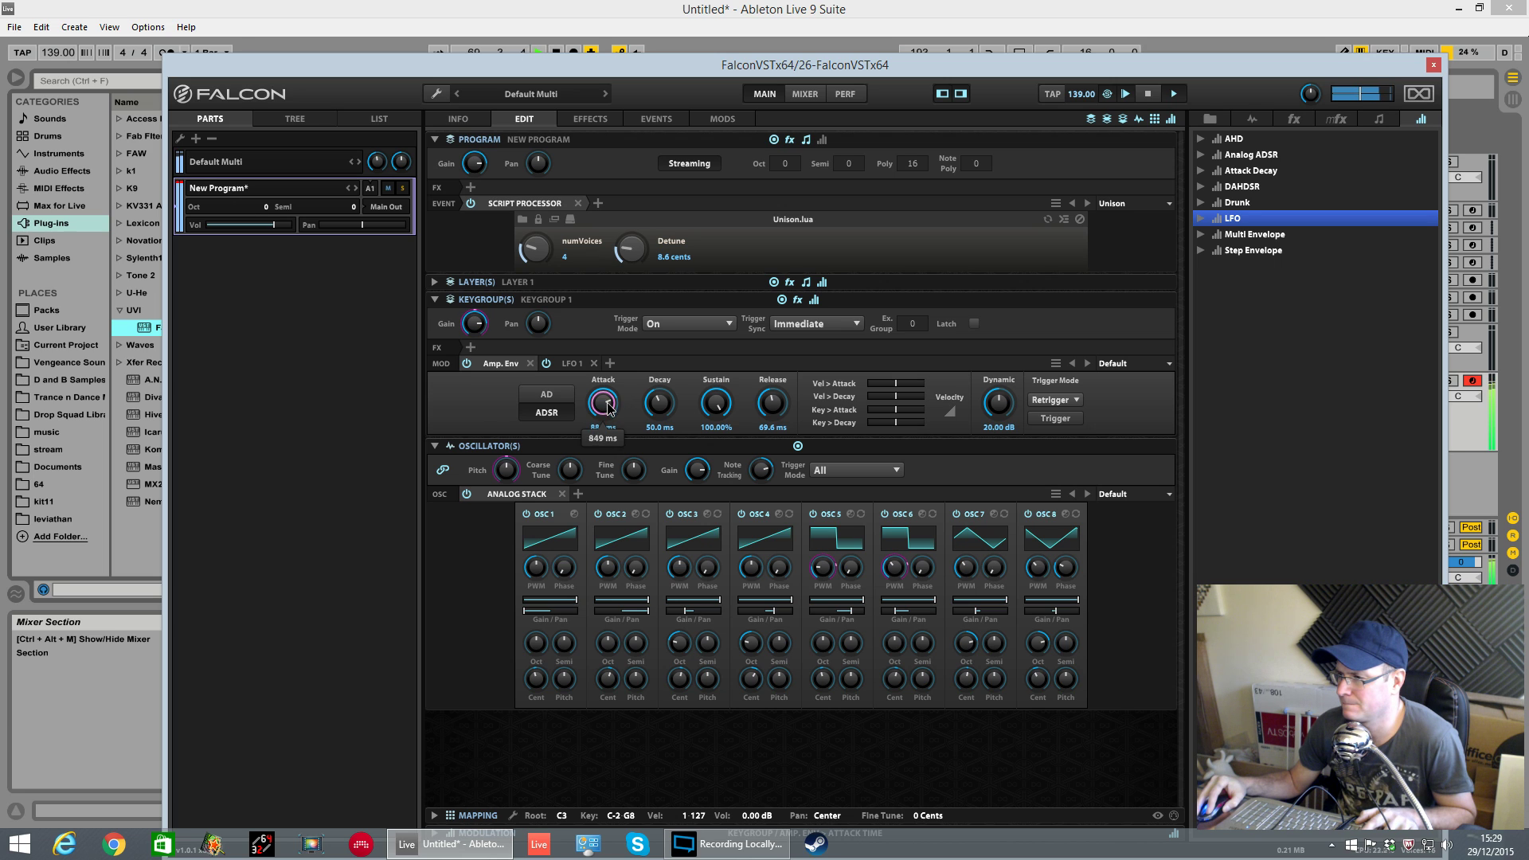
{"action": "scroll", "coordinate": [606, 420], "scroll_direction": "down", "scroll_amount": 1}
{"action": "left_click_drag", "start_coordinate": [771, 414], "coordinate": [770, 352]}
{"action": "scroll", "coordinate": [995, 408], "scroll_direction": "up", "scroll_amount": 1}
{"action": "scroll", "coordinate": [998, 402], "scroll_direction": "up", "scroll_amount": 2}
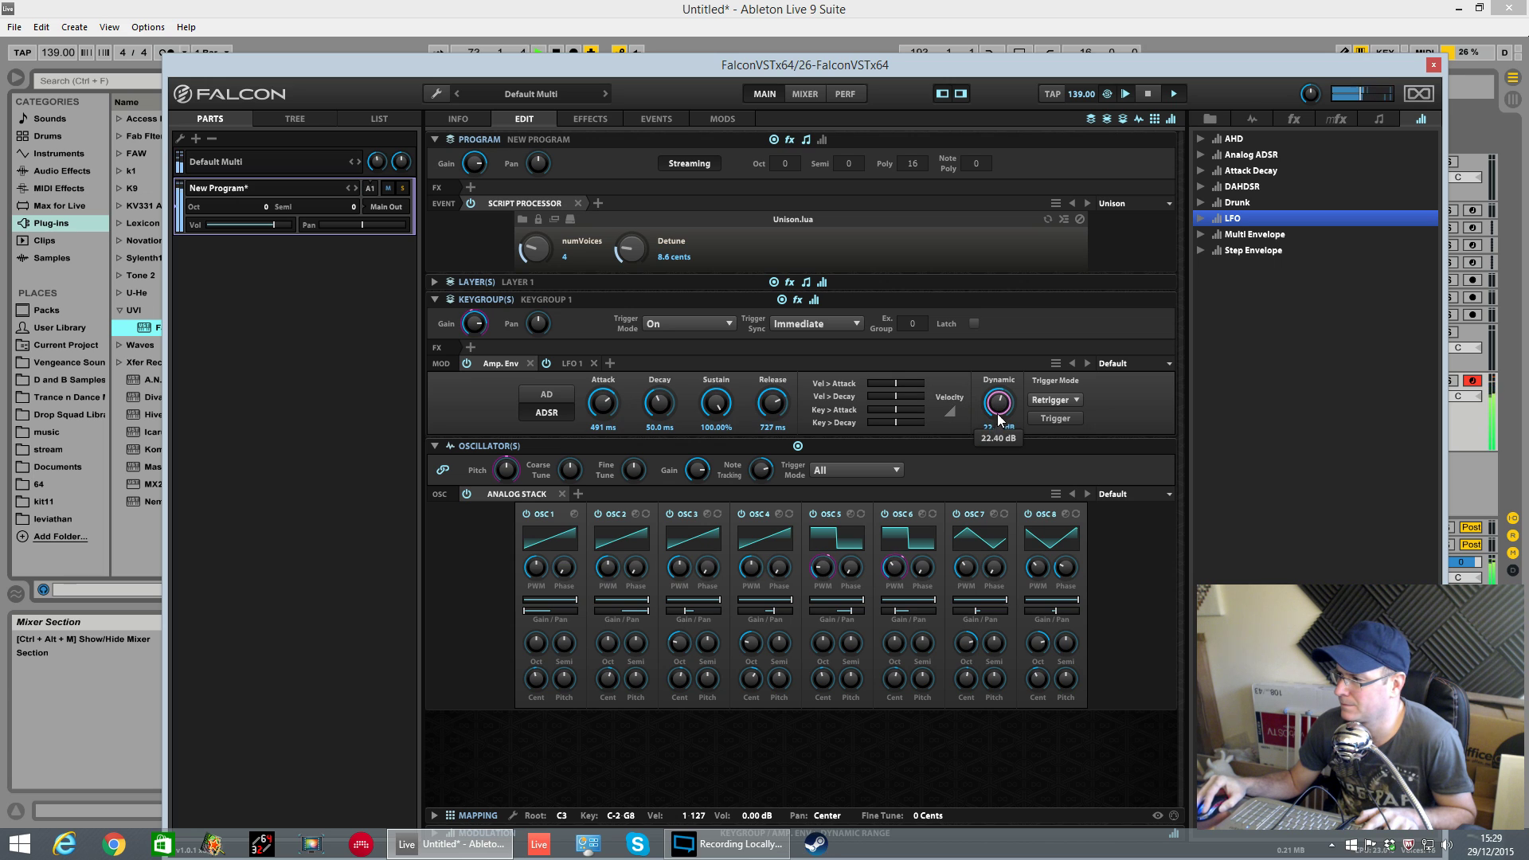
{"action": "scroll", "coordinate": [998, 402], "scroll_direction": "up", "scroll_amount": 3}
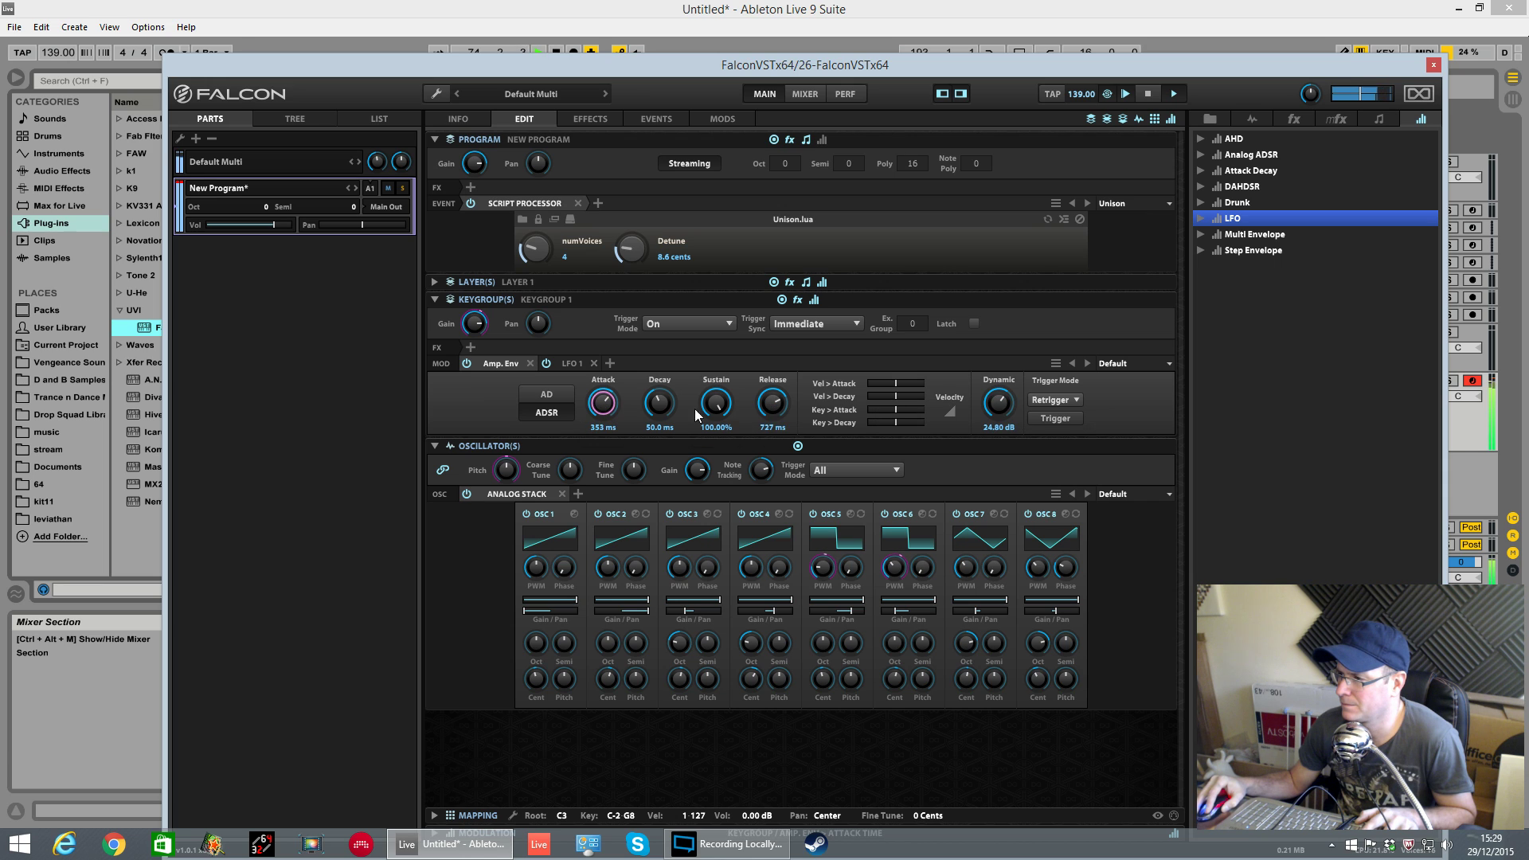
{"action": "scroll", "coordinate": [774, 405], "scroll_direction": "up", "scroll_amount": 5}
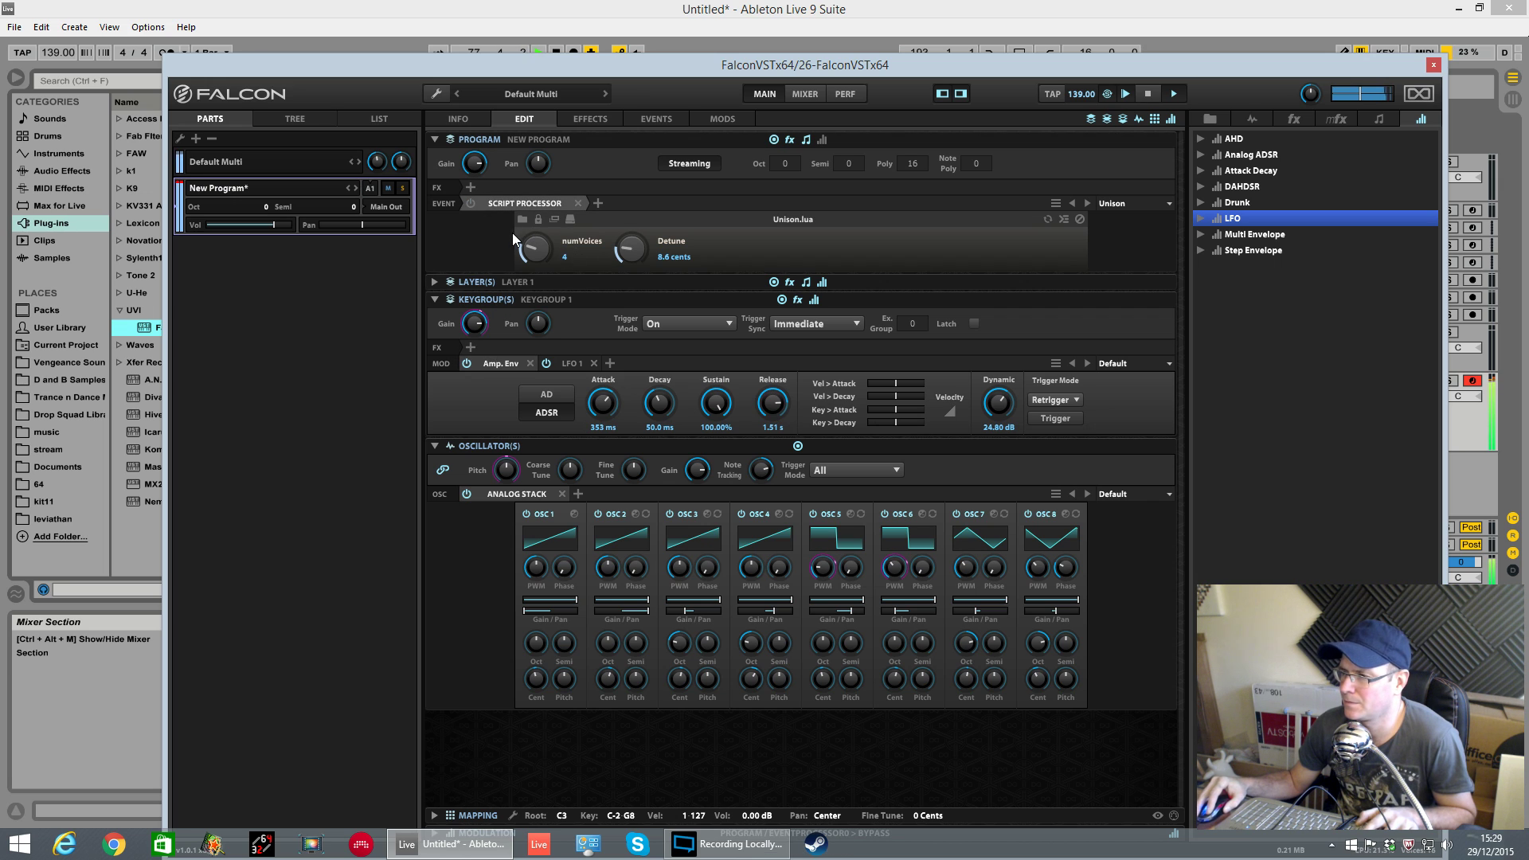
Remove the Unison script from the program's events and play the Sylenth1 #2 clip from bar 67 in the arrangement.
{"action": "left_click", "coordinate": [578, 203]}
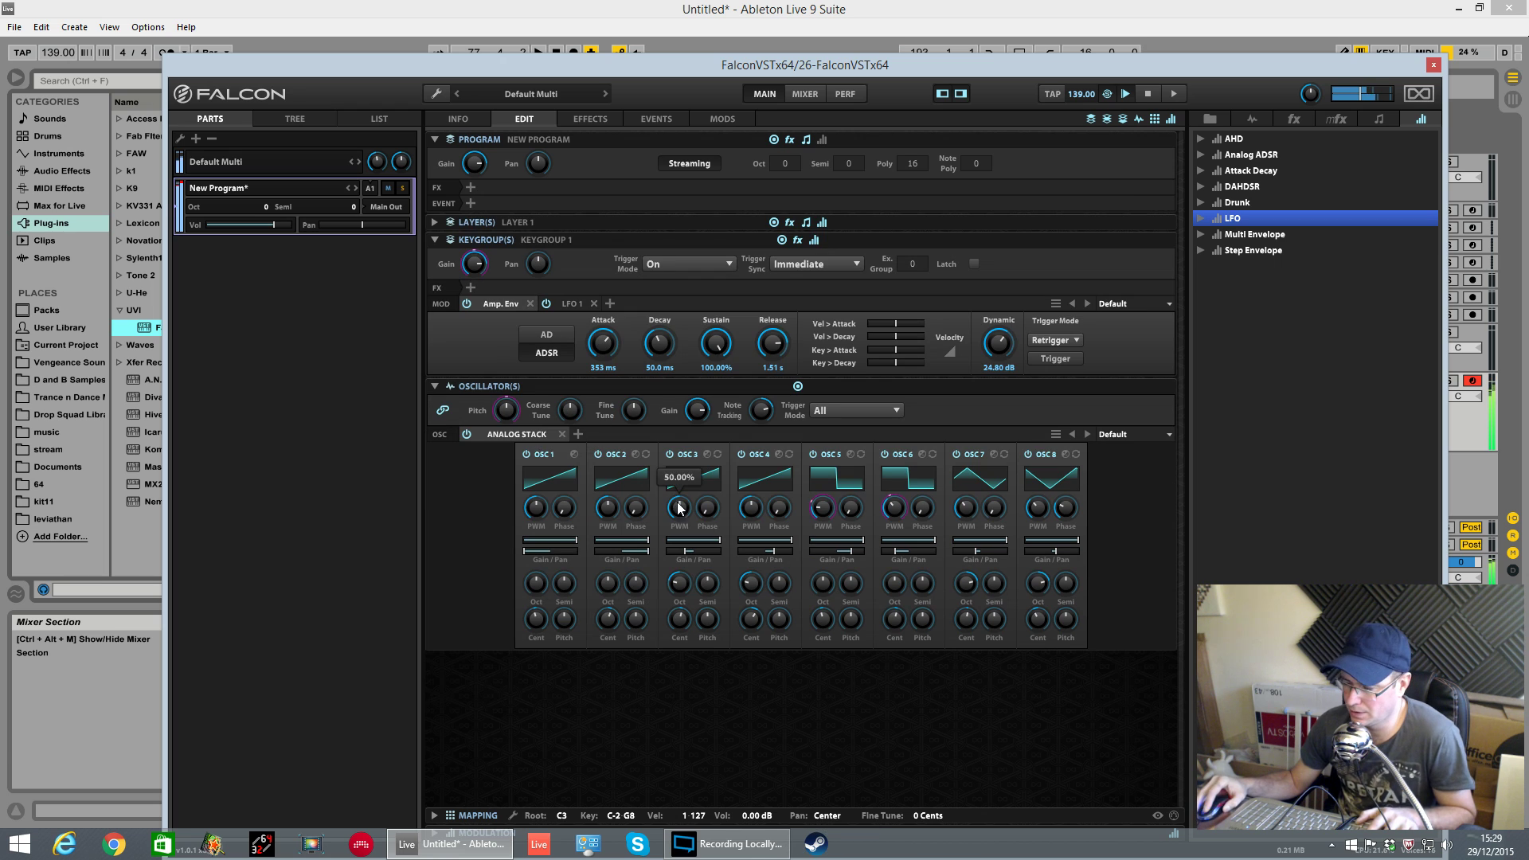
{"action": "left_click_drag", "start_coordinate": [573, 64], "coordinate": [562, 513]}
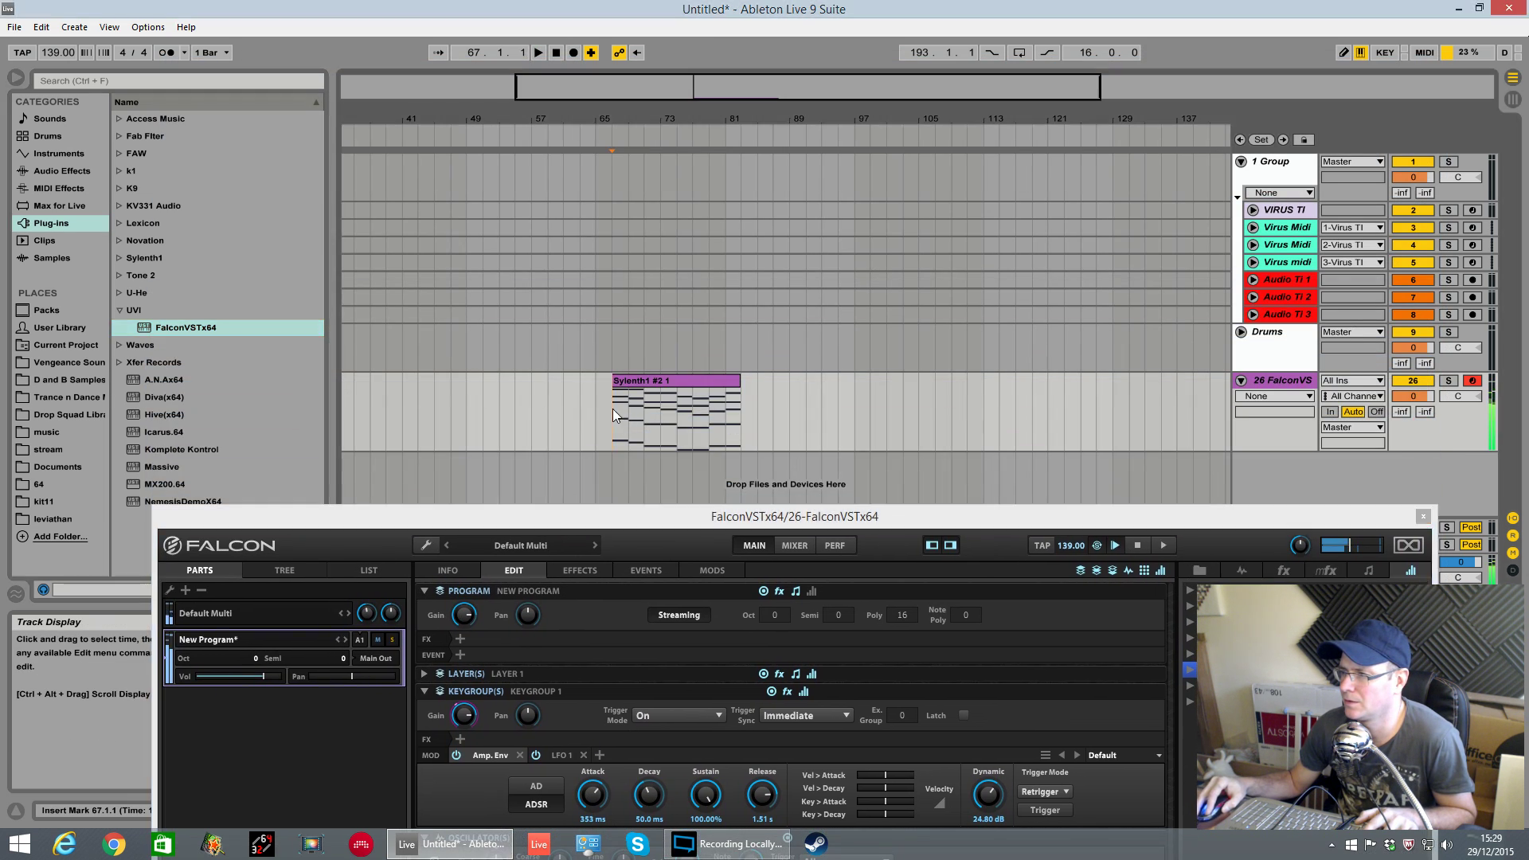
{"action": "key", "text": "space"}
{"action": "left_click_drag", "start_coordinate": [685, 517], "coordinate": [745, 100]}
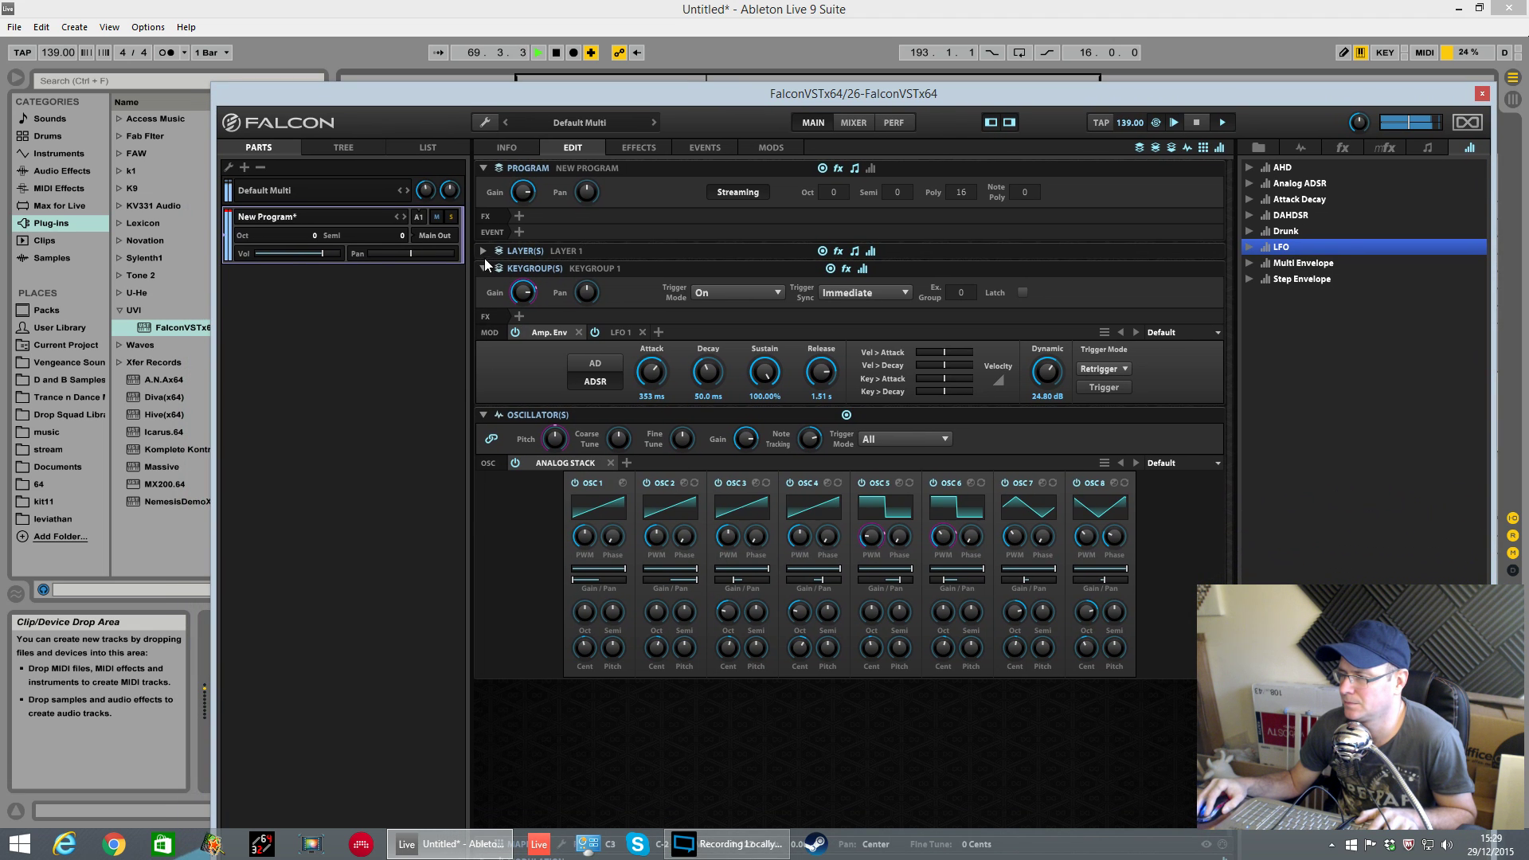
Shorten the amp envelope's release to 188 ms.
{"action": "left_click_drag", "start_coordinate": [823, 373], "coordinate": [827, 383]}
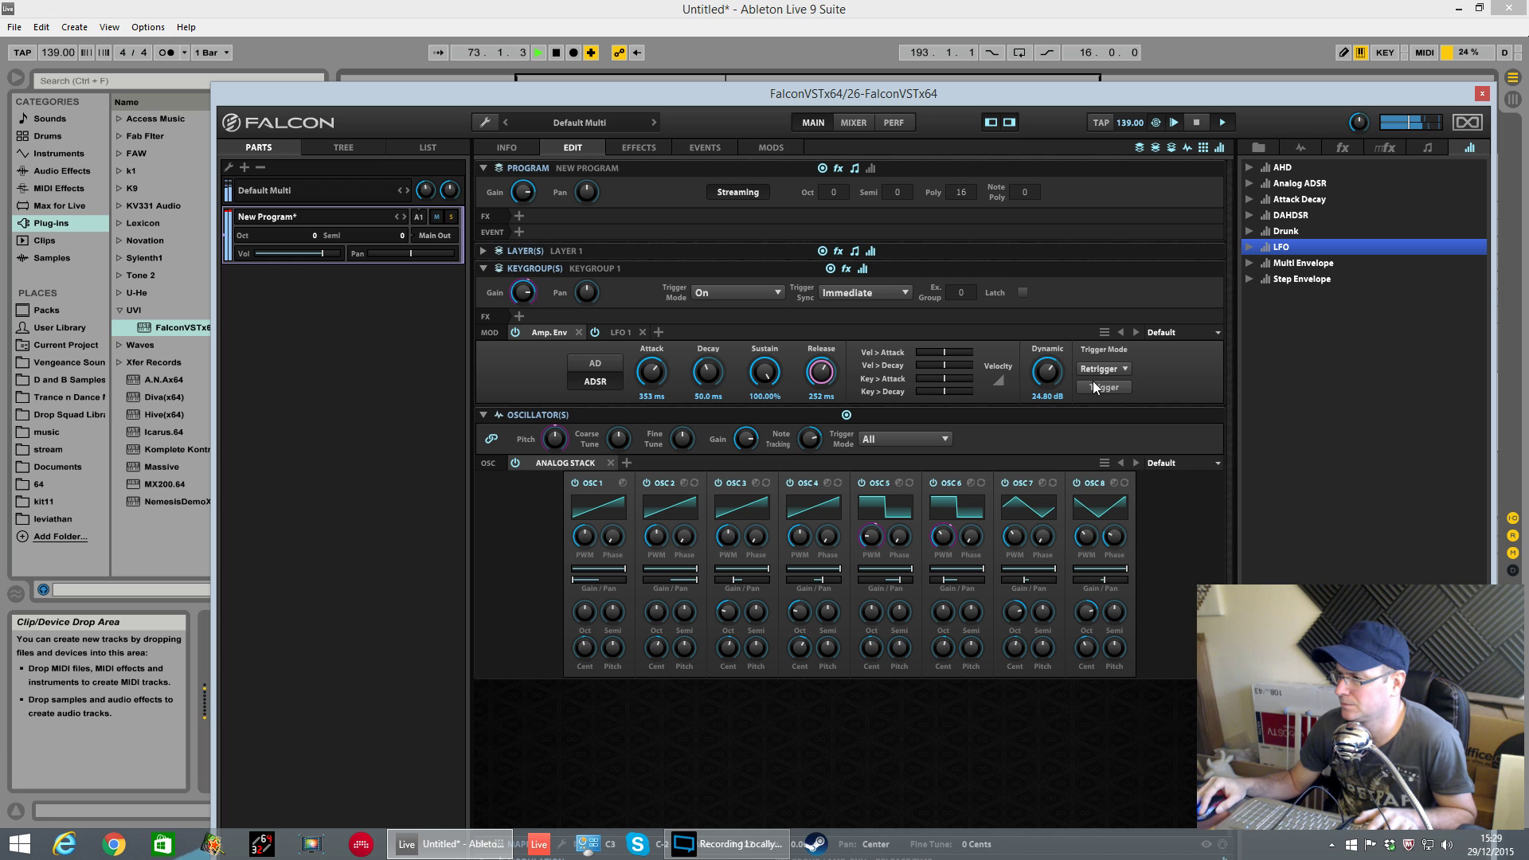
{"action": "mouse_move", "coordinate": [831, 375]}
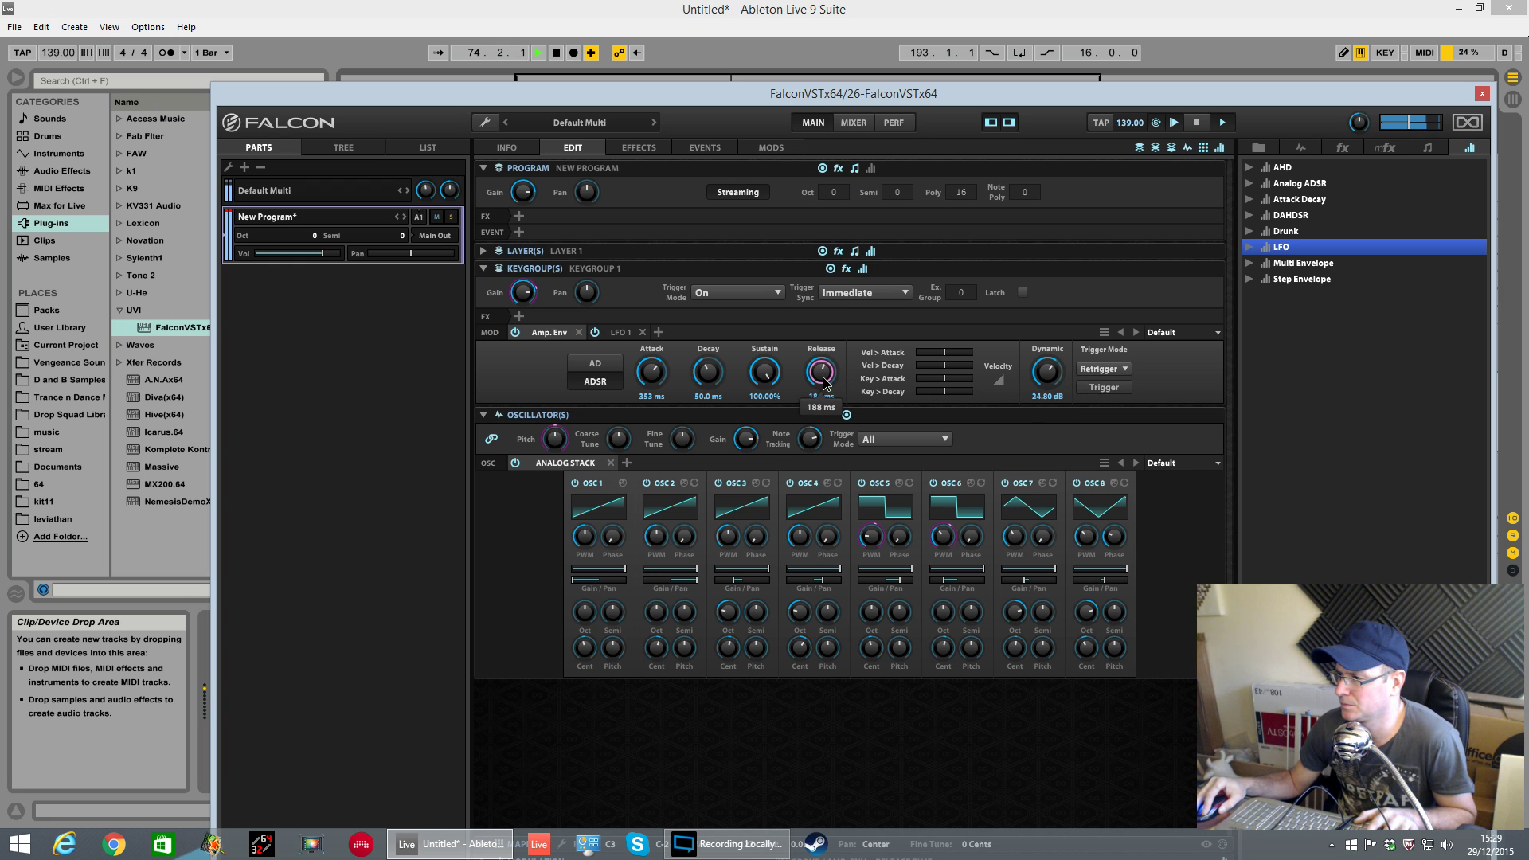
Lower the low-pass frequency of the layer's 8 Band EQ to 1.00 kHz and replay the clip from bar 67.
{"action": "left_click", "coordinate": [483, 251]}
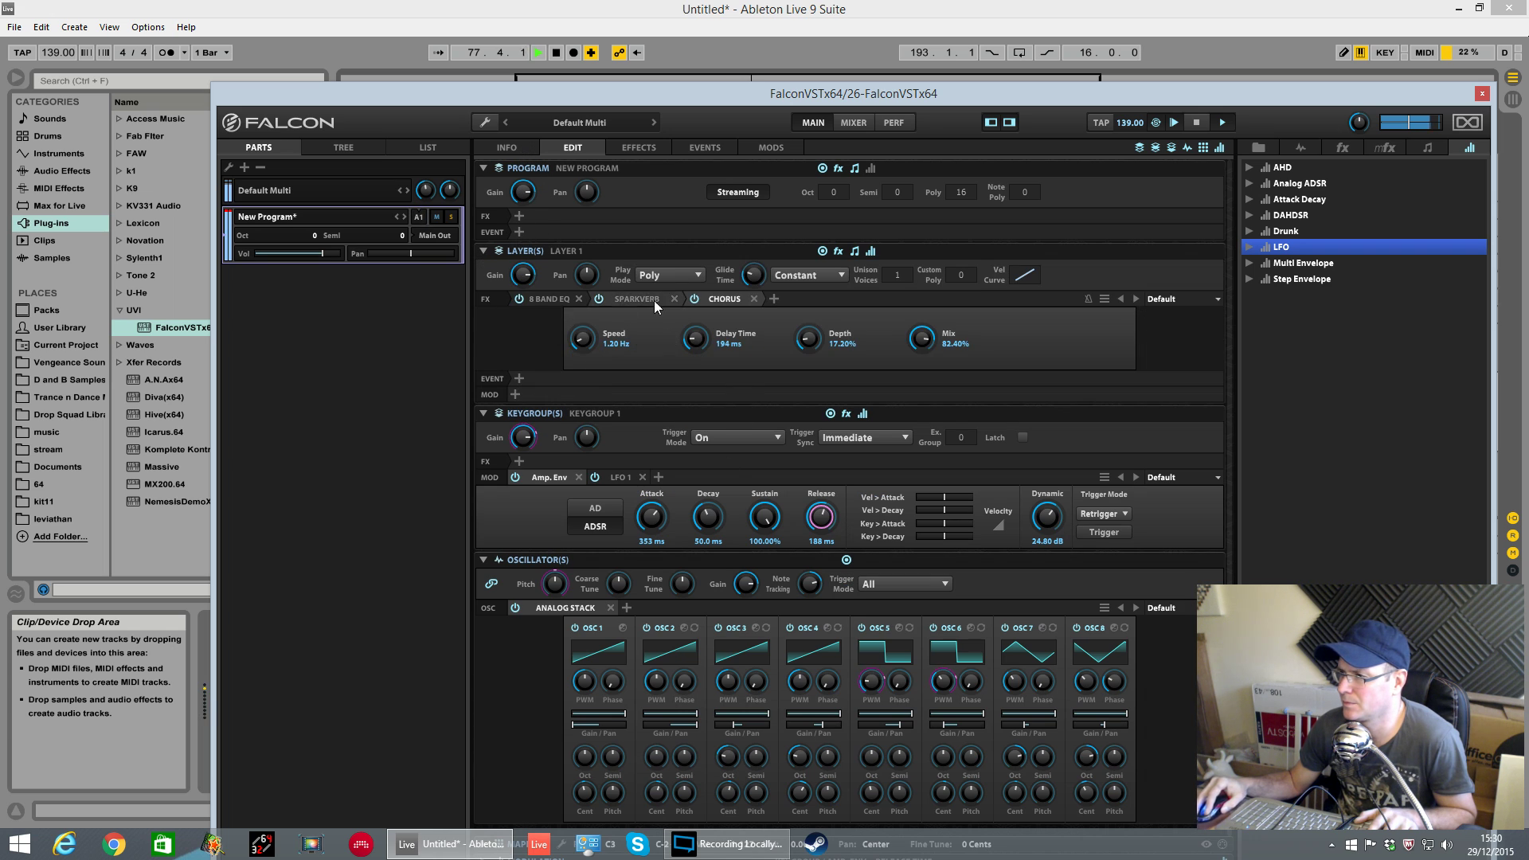
{"action": "left_click", "coordinate": [551, 300]}
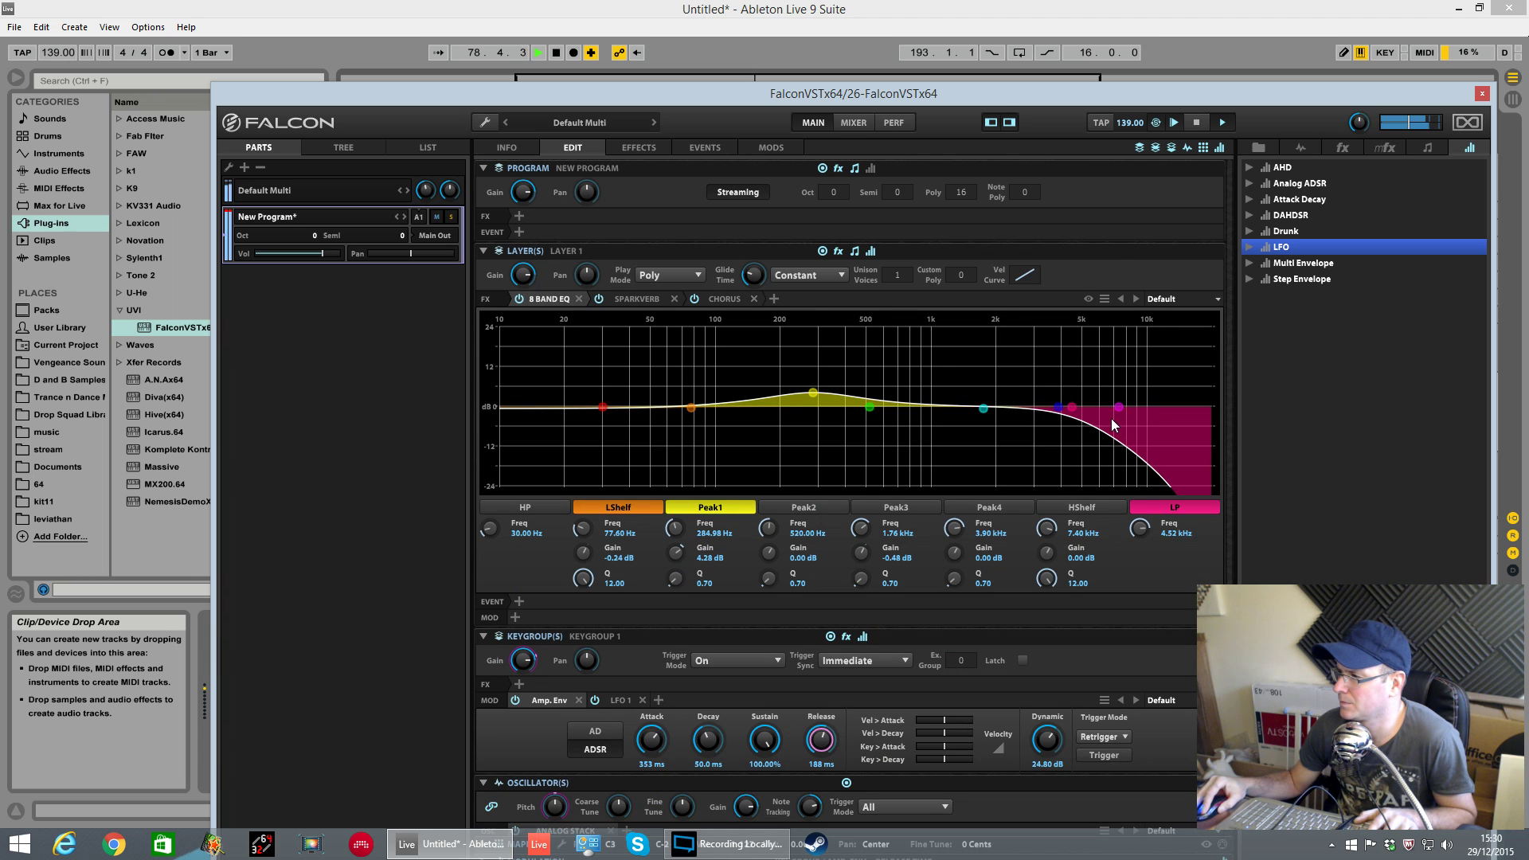
{"action": "left_click_drag", "start_coordinate": [1074, 412], "coordinate": [930, 393]}
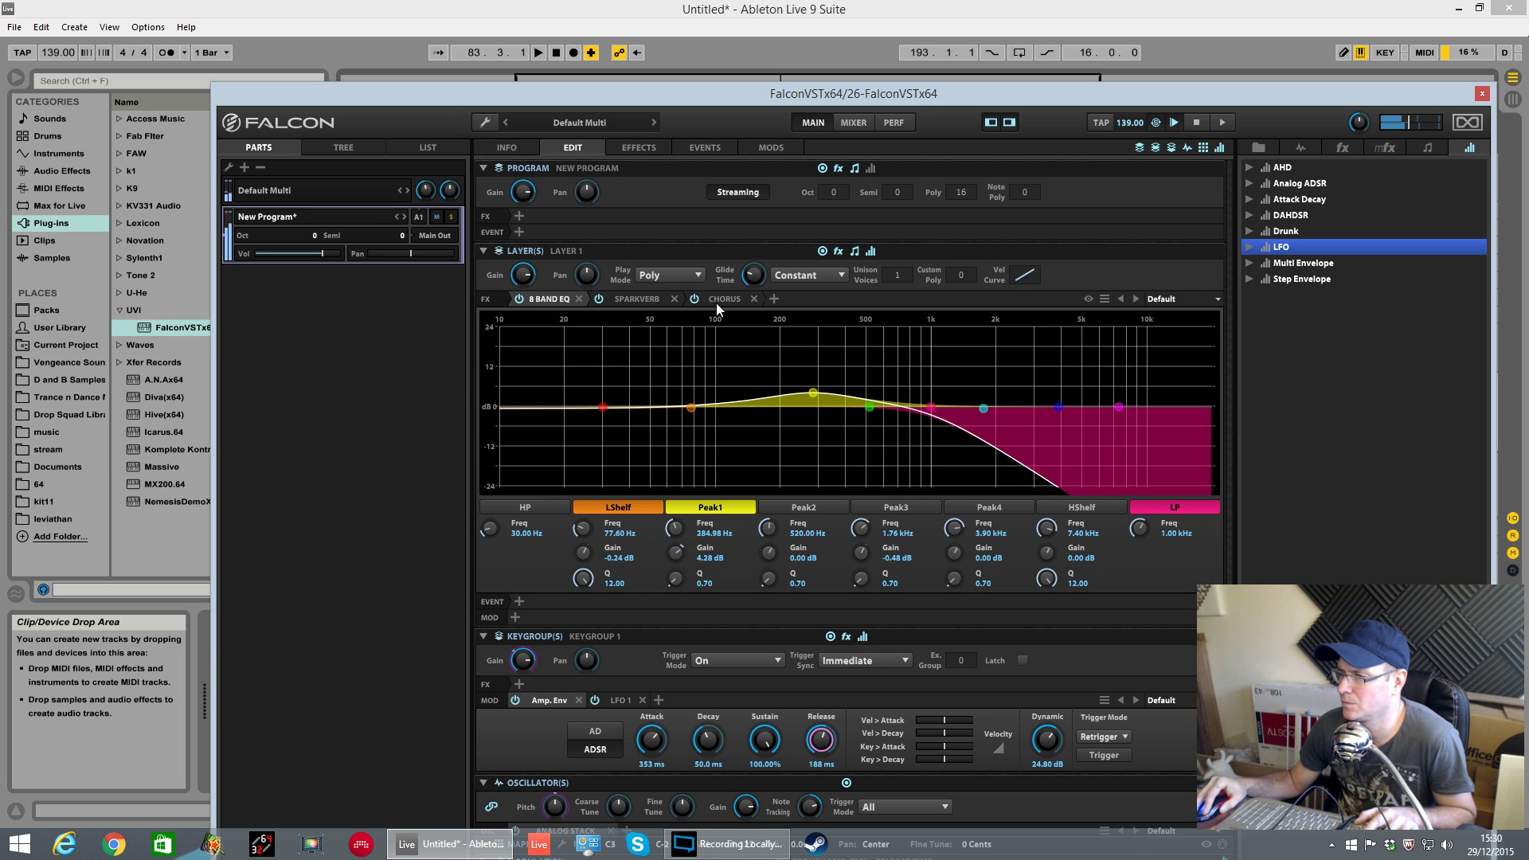
{"action": "left_click_drag", "start_coordinate": [620, 105], "coordinate": [622, 520]}
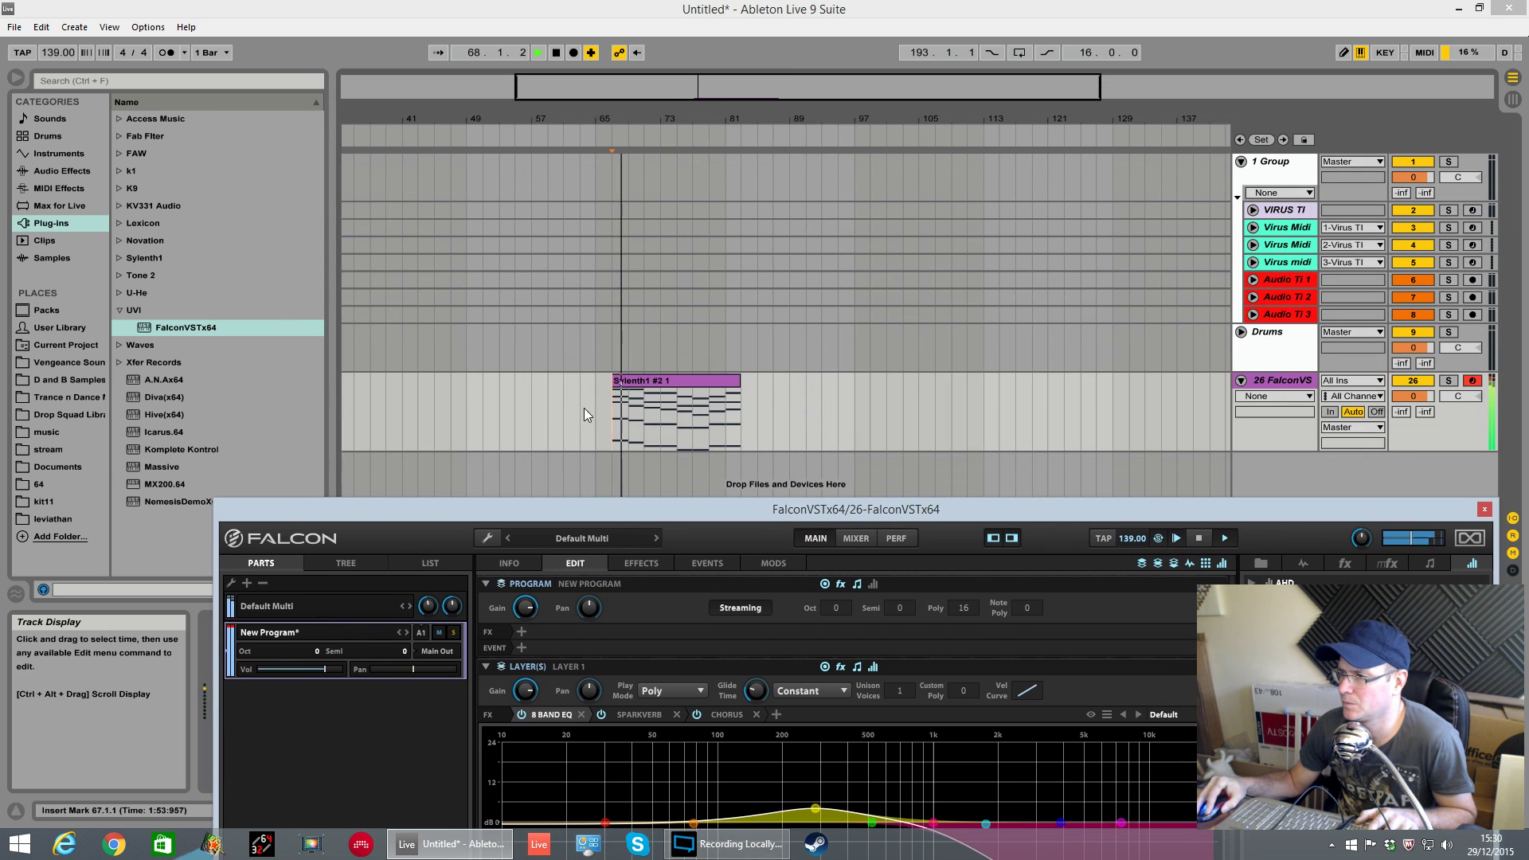
{"action": "left_click_drag", "start_coordinate": [768, 510], "coordinate": [756, 115]}
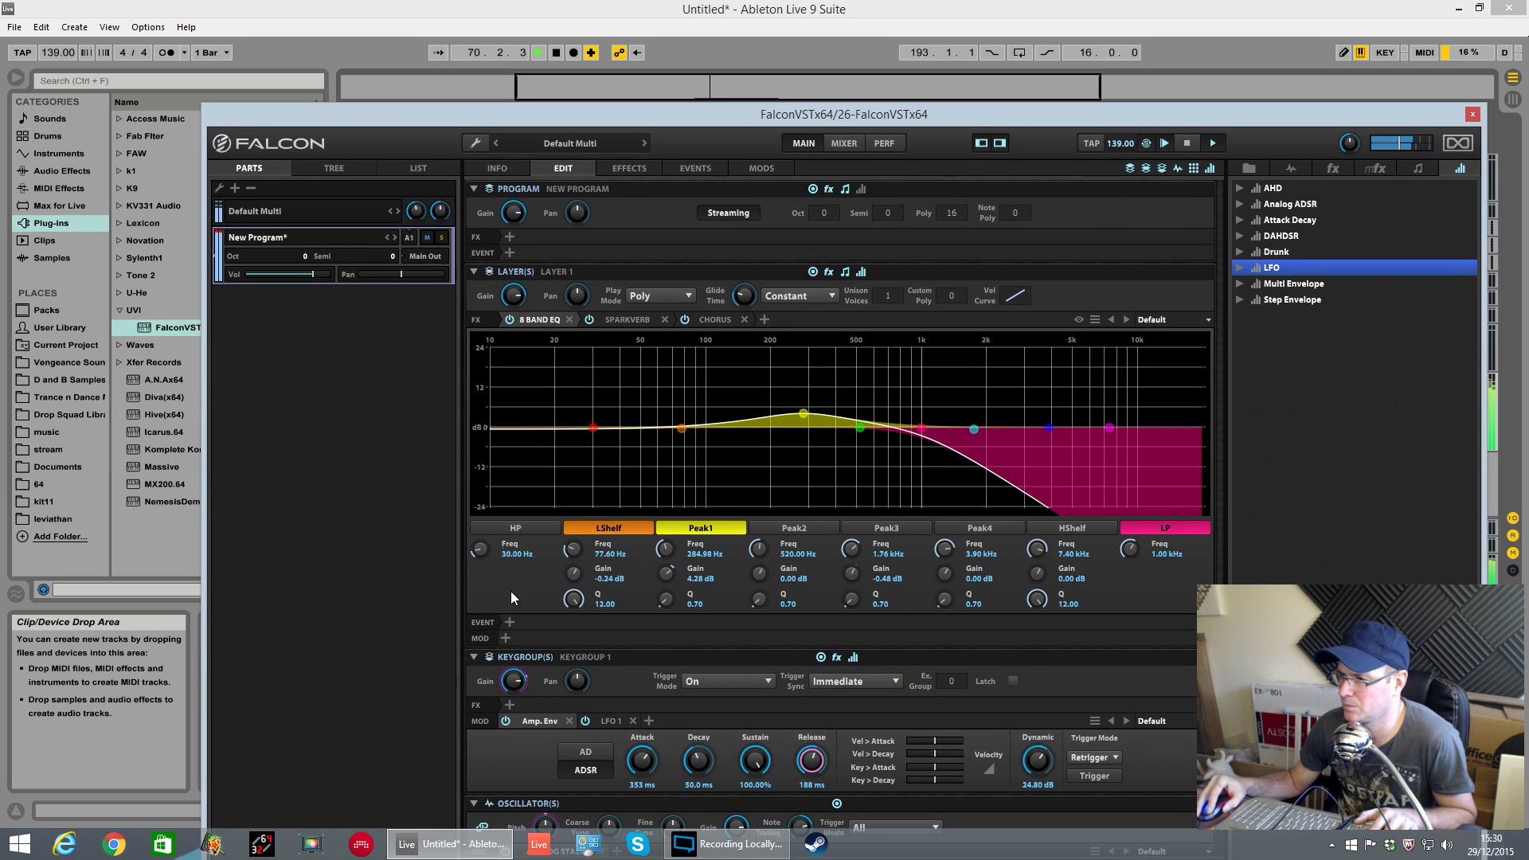
Add a 3 Band Compressor dynamic effect with the Default preset after the chorus in the layer's effect chain.
{"action": "left_click", "coordinate": [763, 319]}
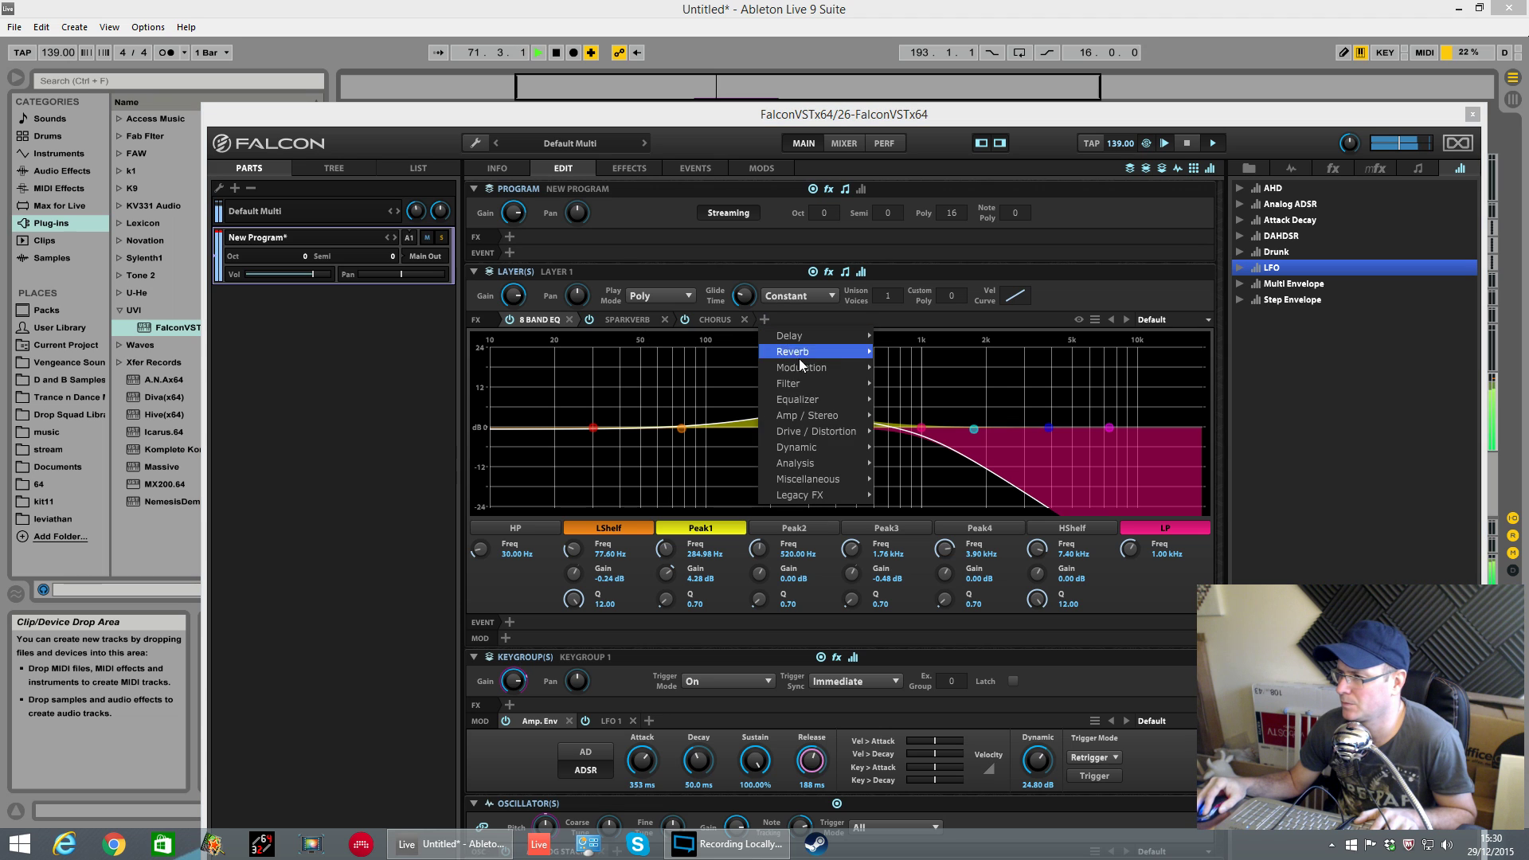
{"action": "mouse_move", "coordinate": [820, 447]}
{"action": "mouse_move", "coordinate": [924, 447]}
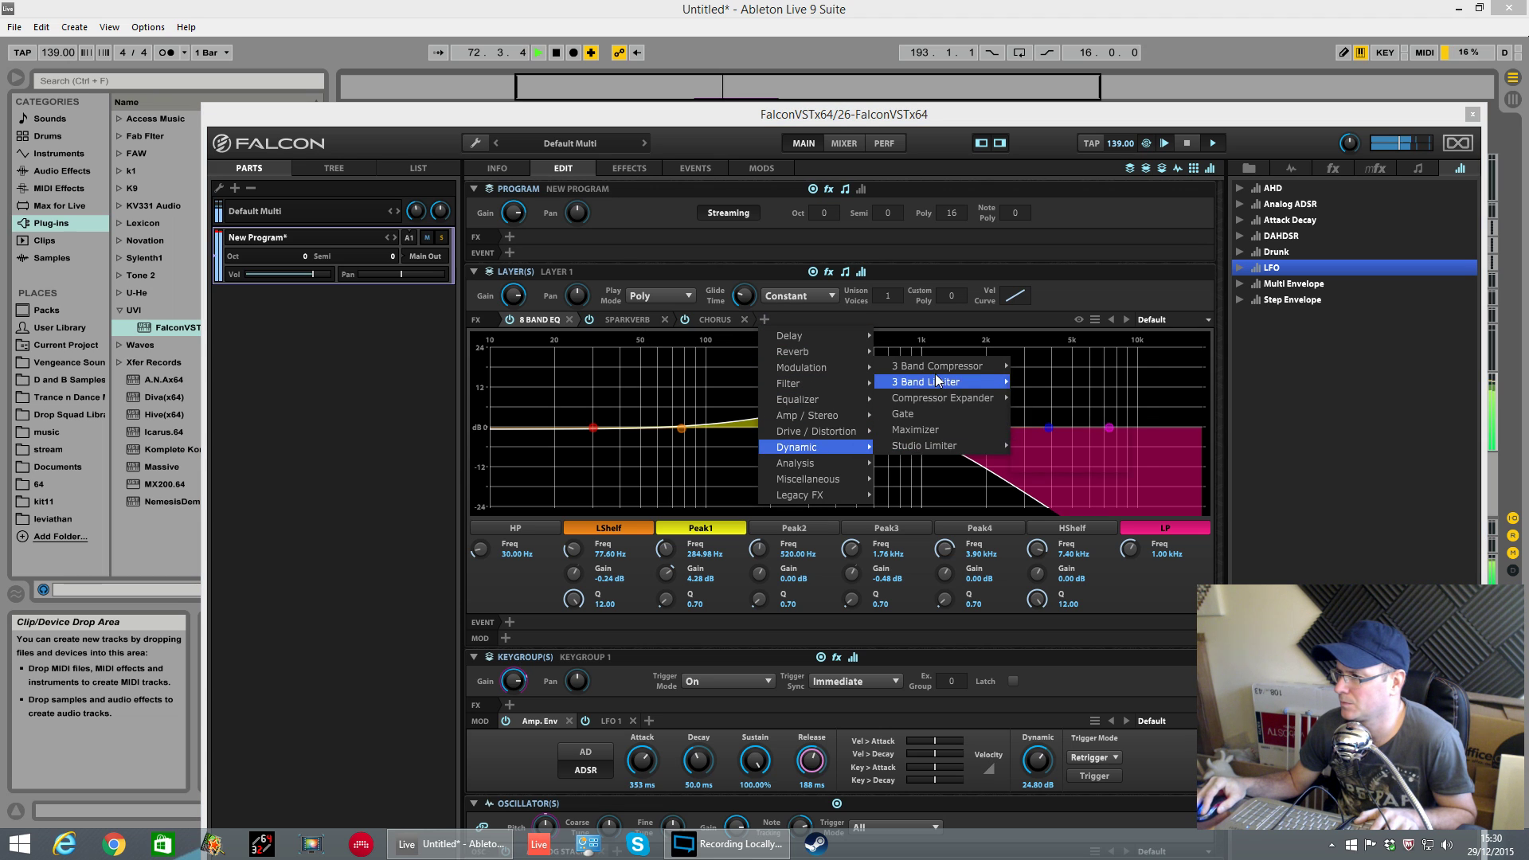
{"action": "mouse_move", "coordinate": [936, 362]}
{"action": "mouse_move", "coordinate": [985, 399]}
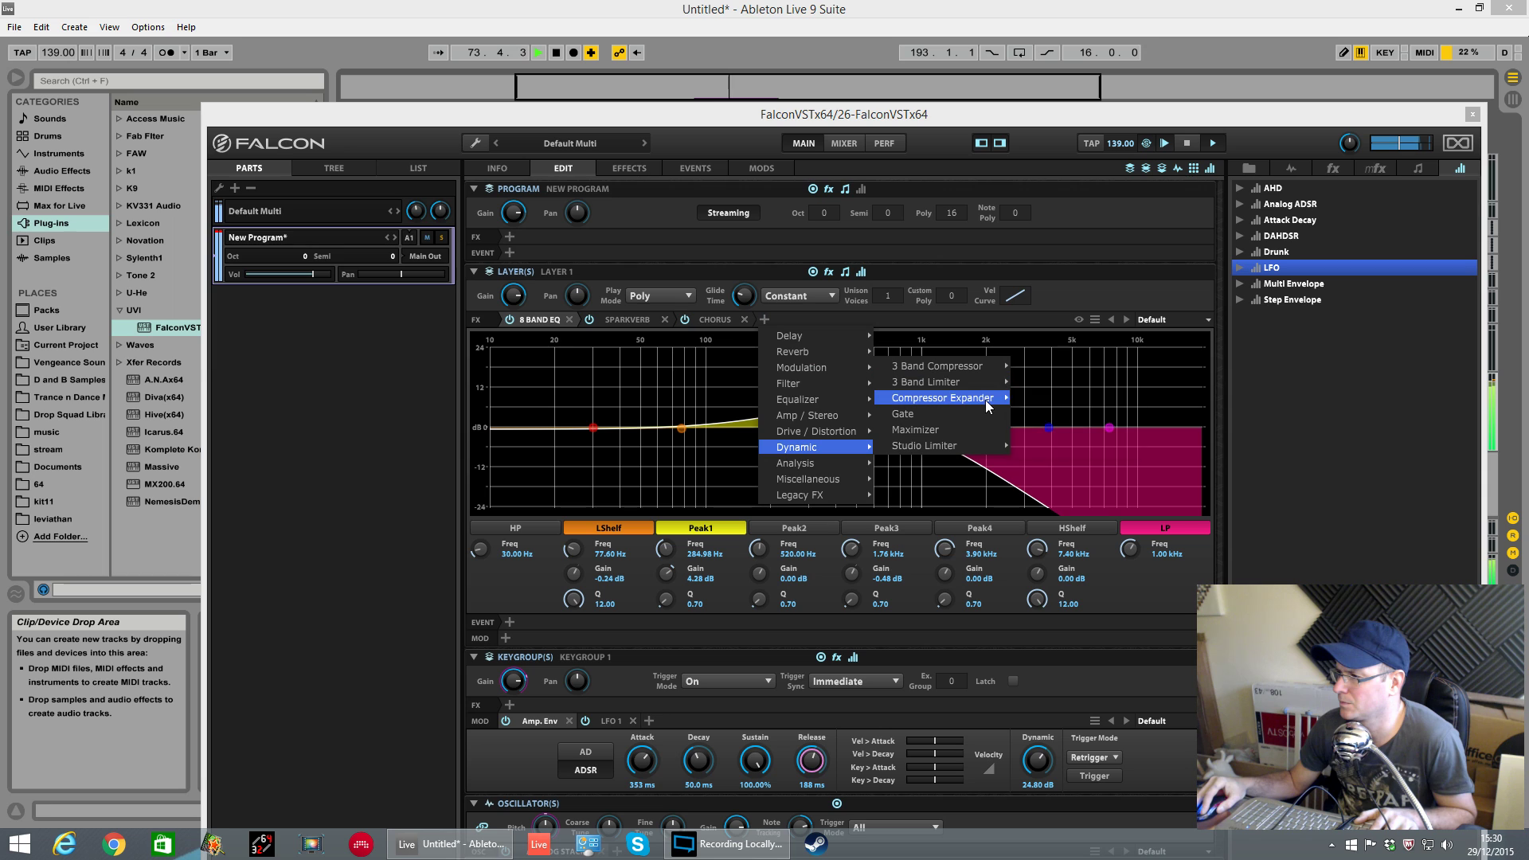
{"action": "mouse_move", "coordinate": [987, 367]}
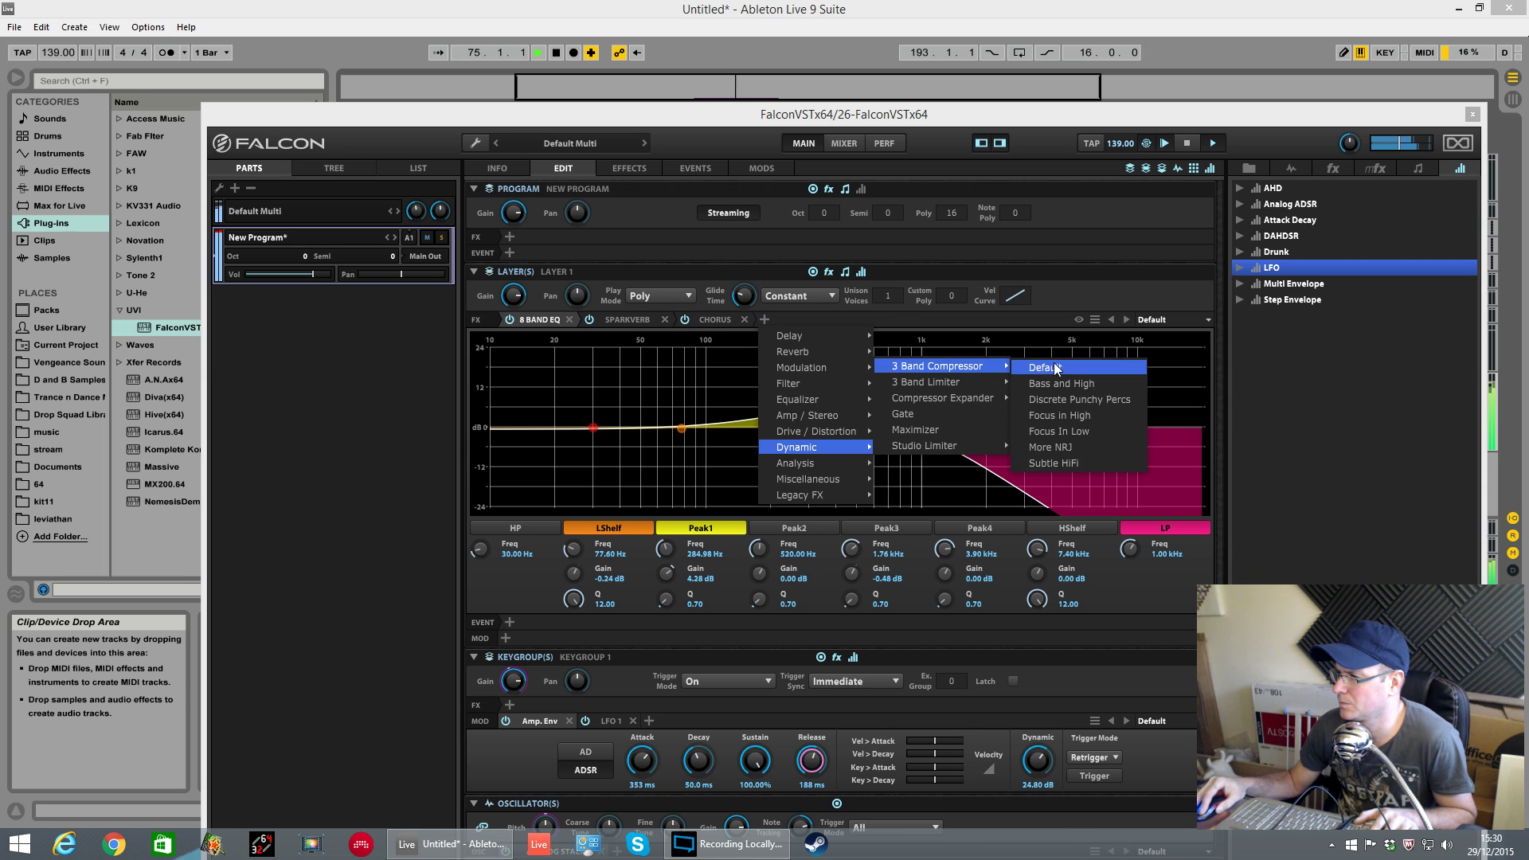
{"action": "left_click", "coordinate": [1055, 368]}
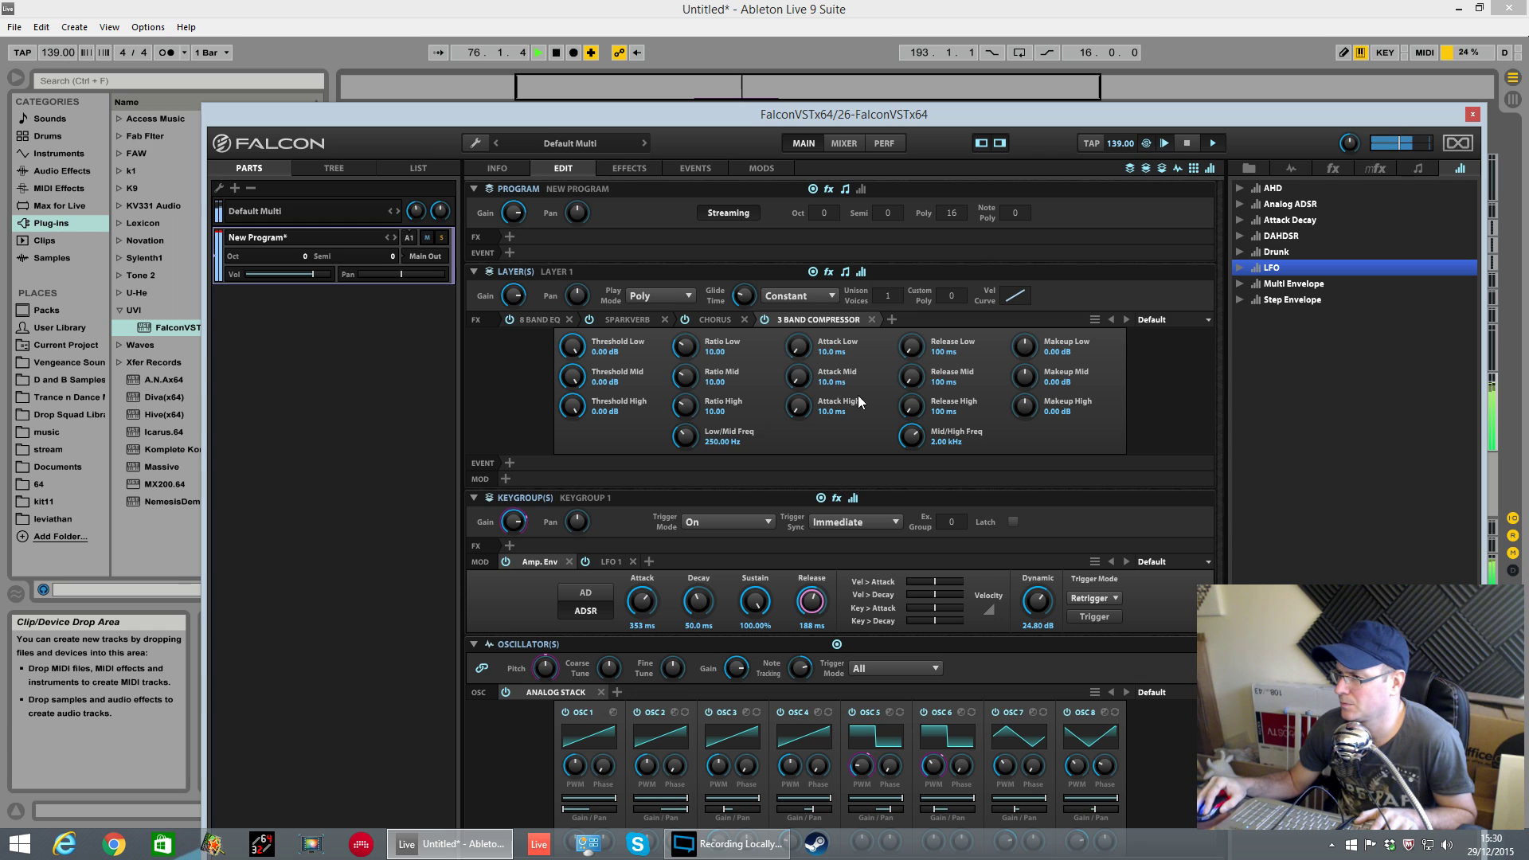
Set compressor makeup to 3.36 dB low, 8.88 mid, 3.84 high; release to 480 ms low, 460 mid; low and mid attack to 40 ms.
{"action": "scroll", "coordinate": [1025, 347], "scroll_direction": "up", "scroll_amount": 1}
{"action": "scroll", "coordinate": [1027, 371], "scroll_direction": "up", "scroll_amount": 5}
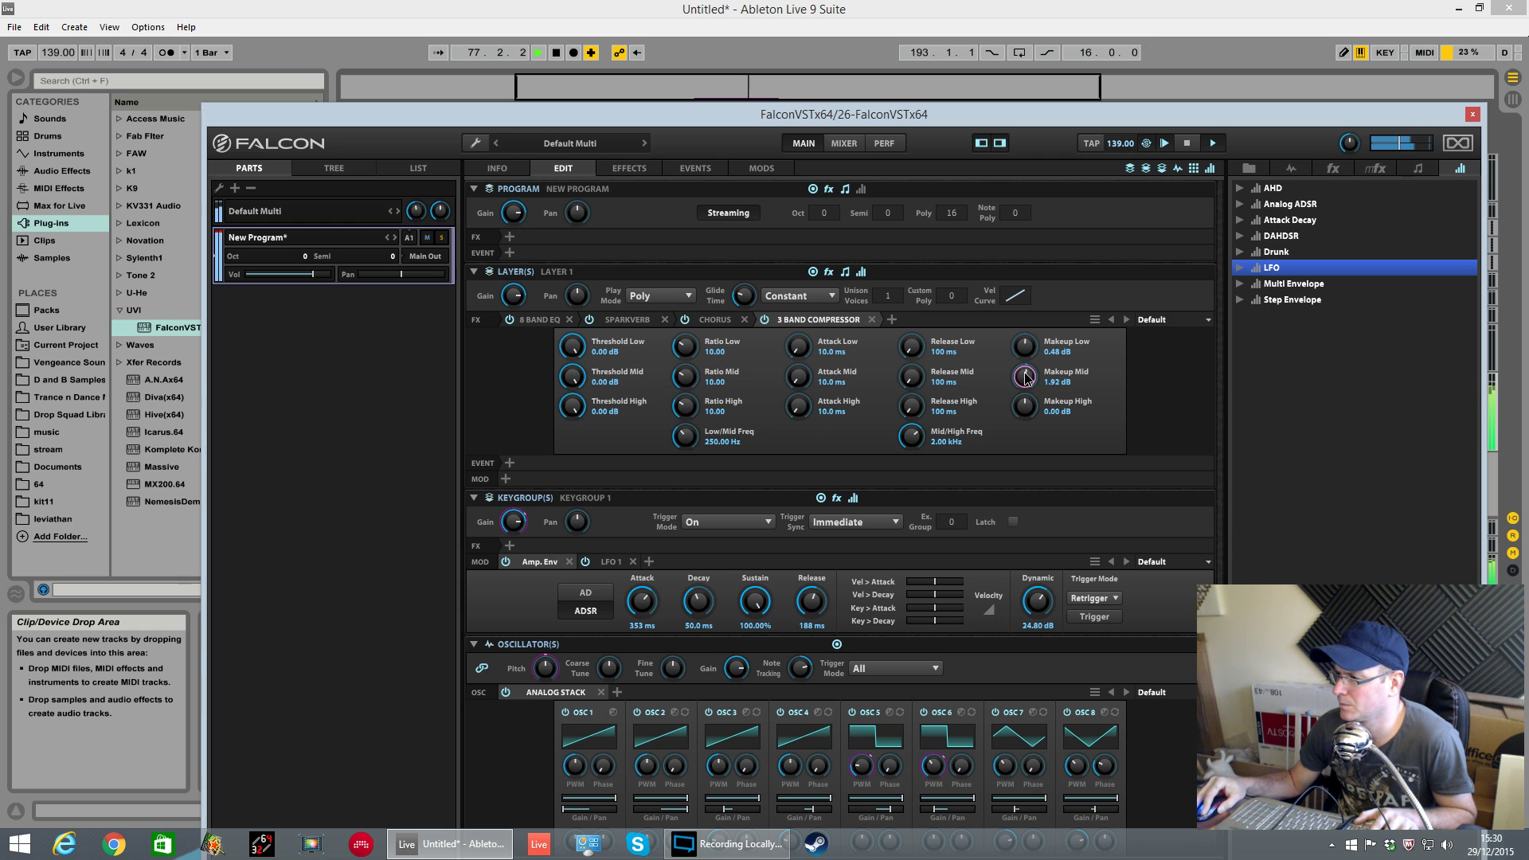
{"action": "scroll", "coordinate": [1022, 406], "scroll_direction": "up", "scroll_amount": 4}
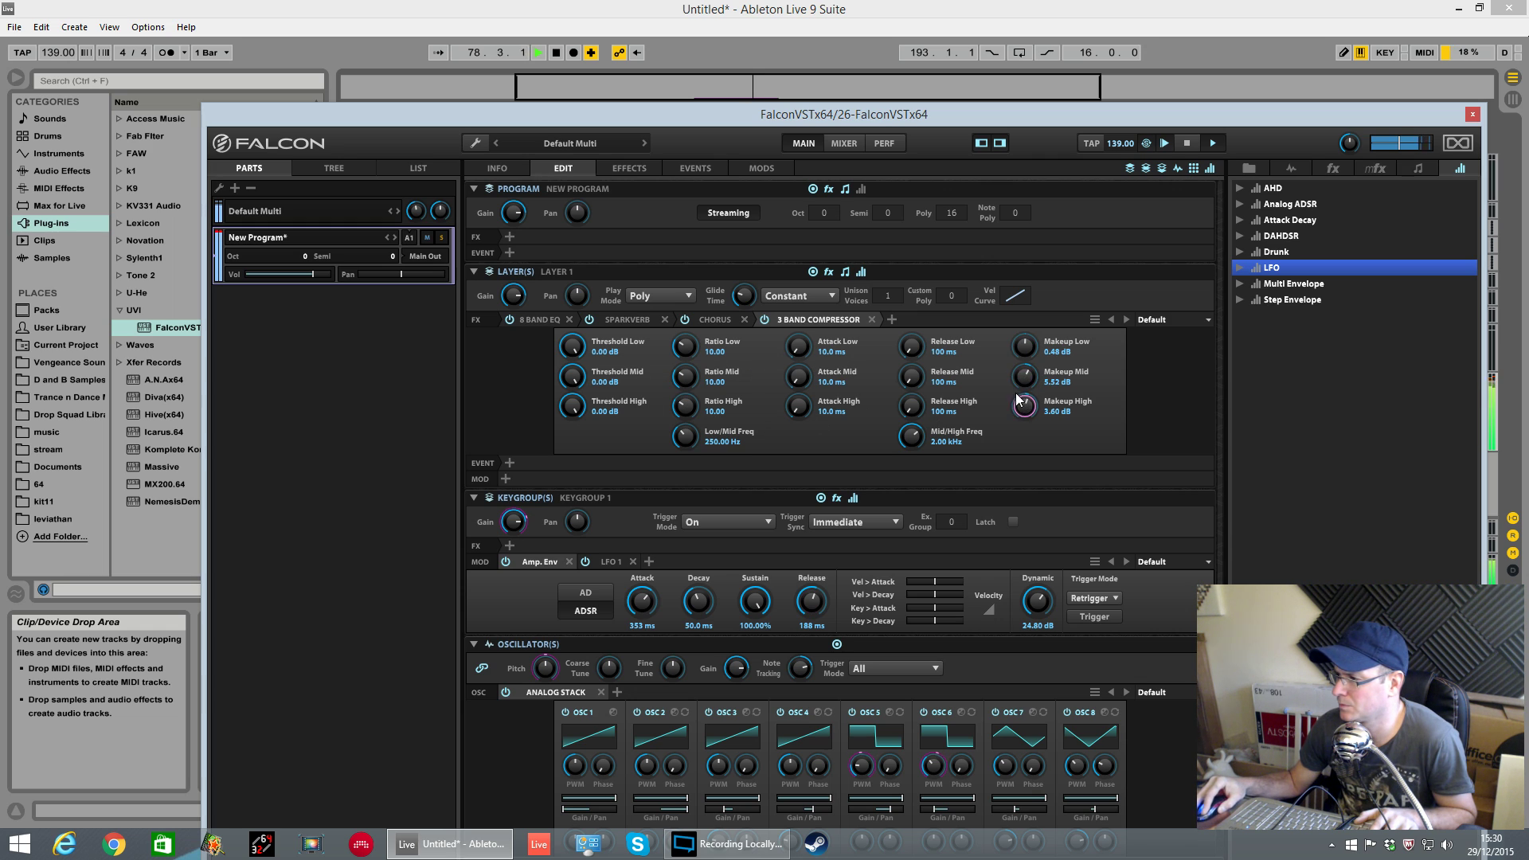
{"action": "scroll", "coordinate": [1026, 355], "scroll_direction": "up", "scroll_amount": 3}
{"action": "scroll", "coordinate": [912, 348], "scroll_direction": "up", "scroll_amount": 4}
{"action": "scroll", "coordinate": [798, 376], "scroll_direction": "up", "scroll_amount": 3}
{"action": "scroll", "coordinate": [799, 346], "scroll_direction": "up", "scroll_amount": 3}
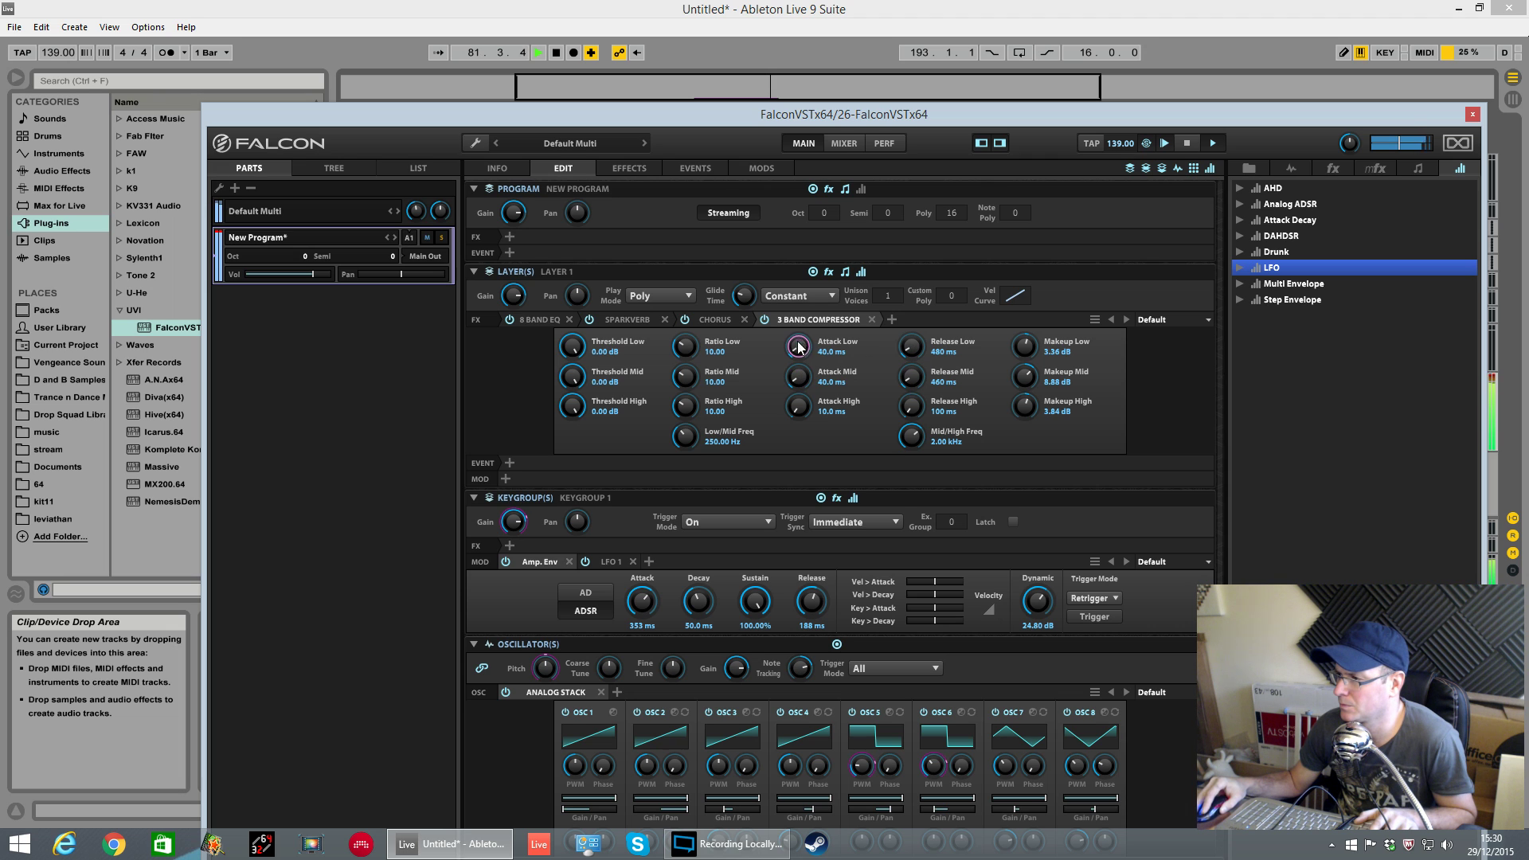
{"action": "left_click", "coordinate": [843, 320]}
{"action": "left_click", "coordinate": [848, 320]}
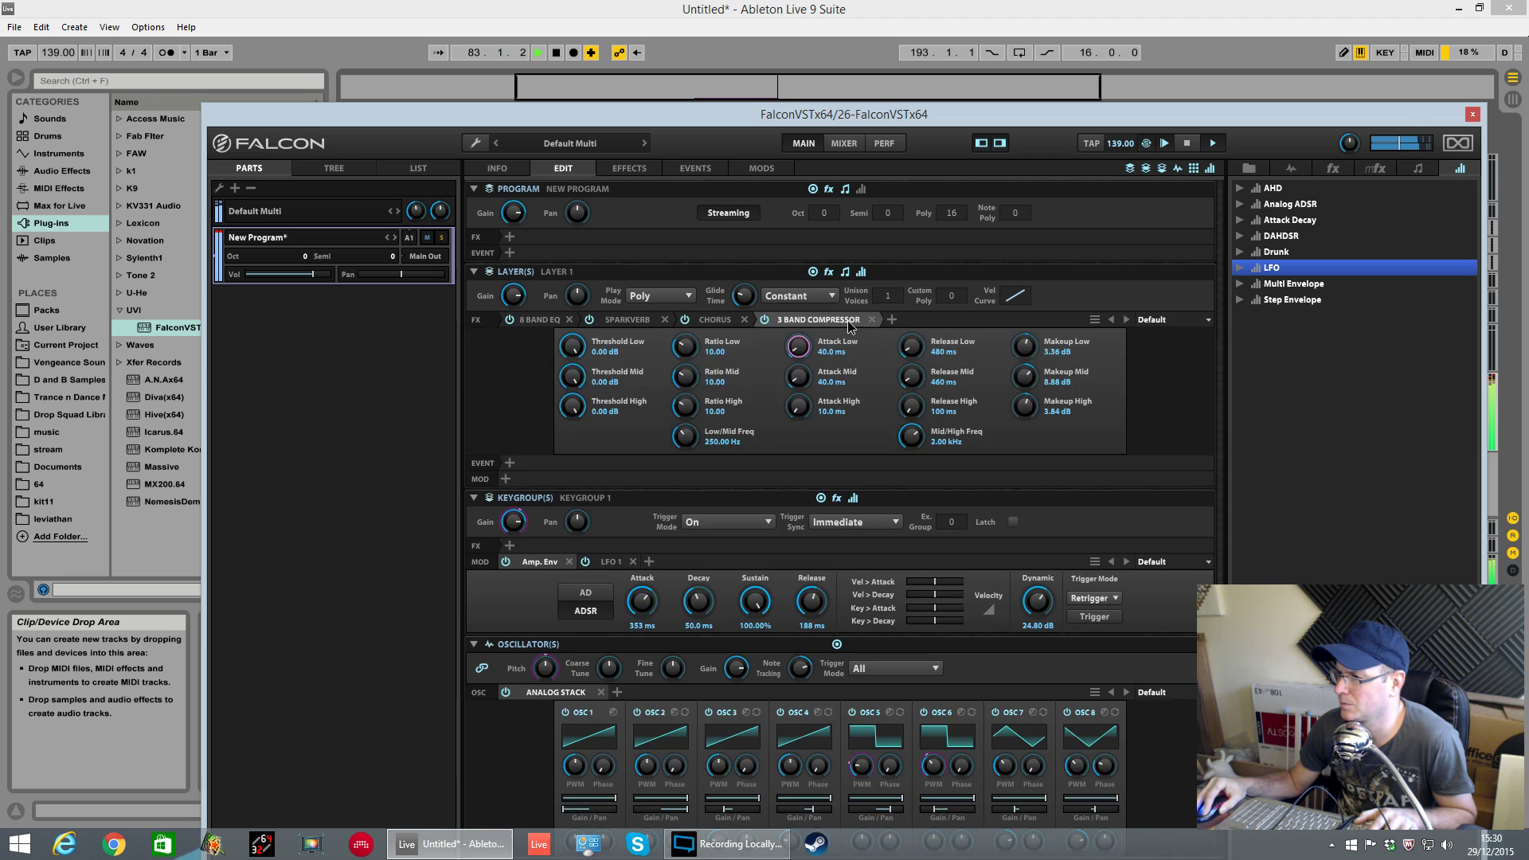
{"action": "left_click", "coordinate": [1094, 319]}
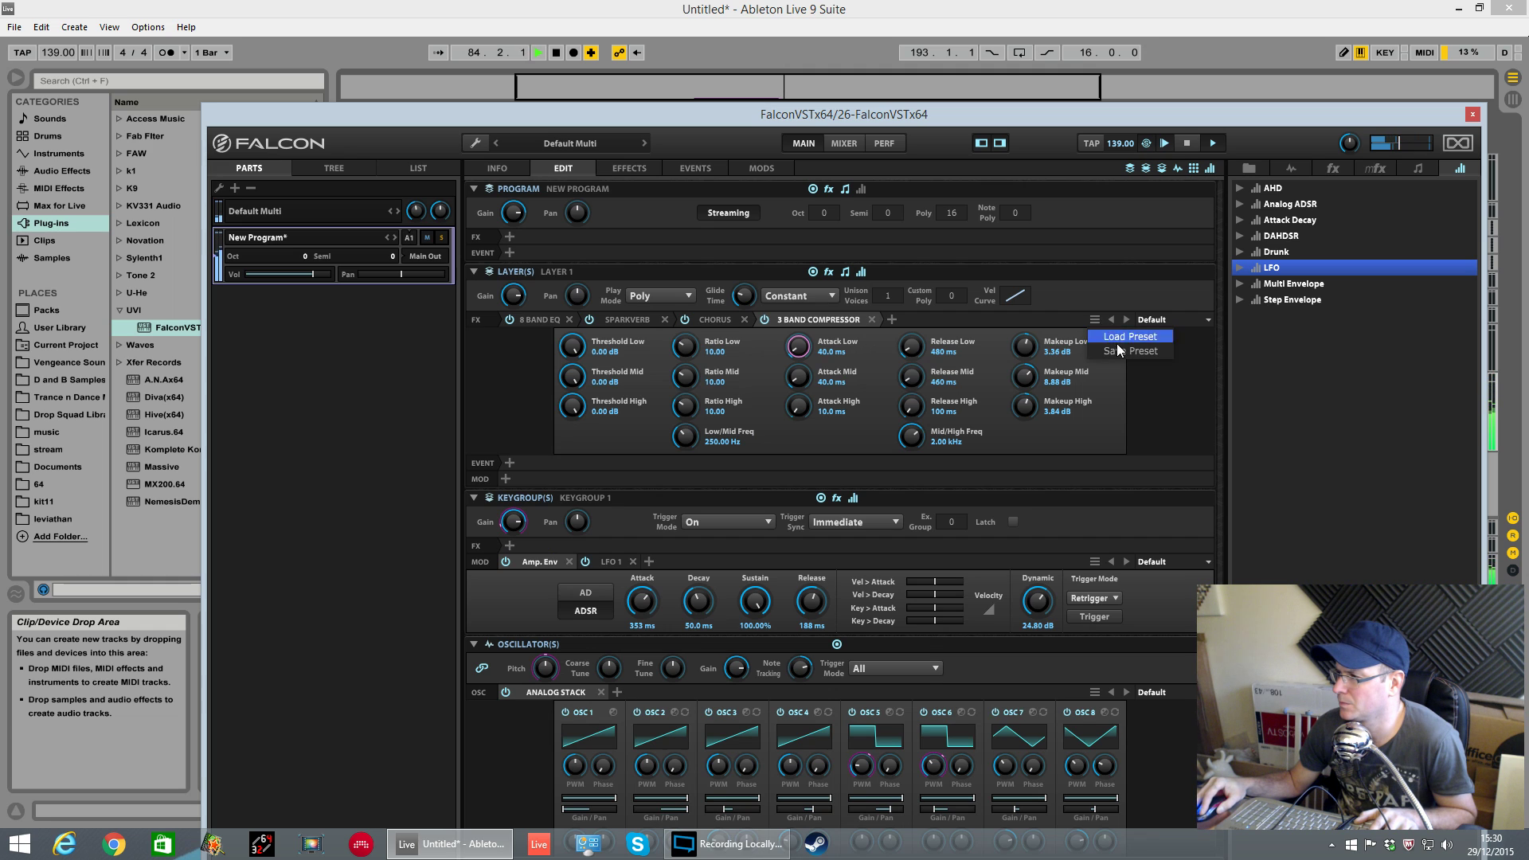
{"action": "left_click", "coordinate": [1115, 343]}
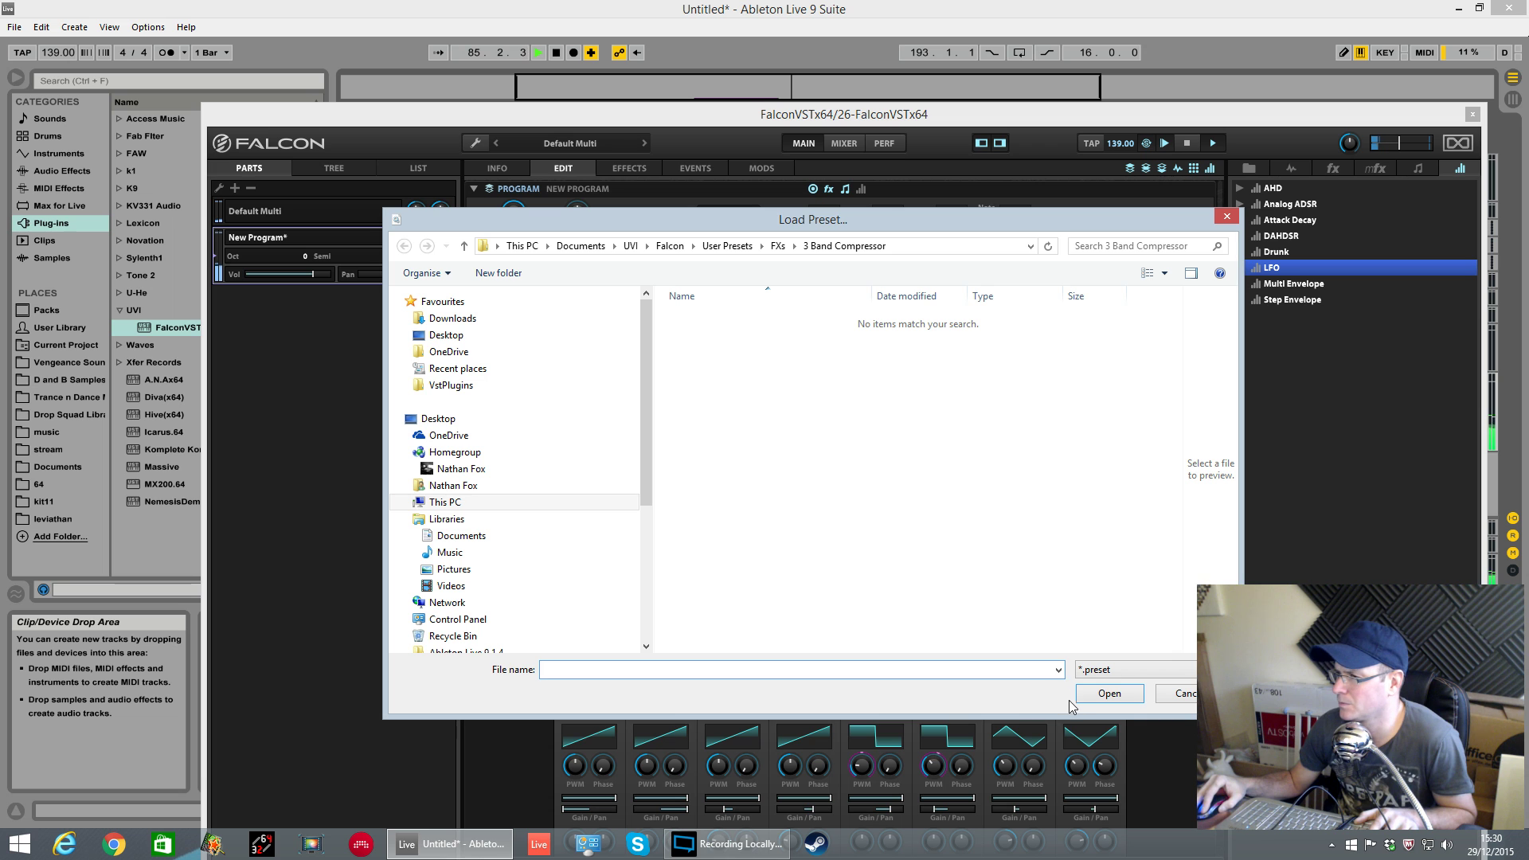
{"action": "left_click", "coordinate": [1178, 694]}
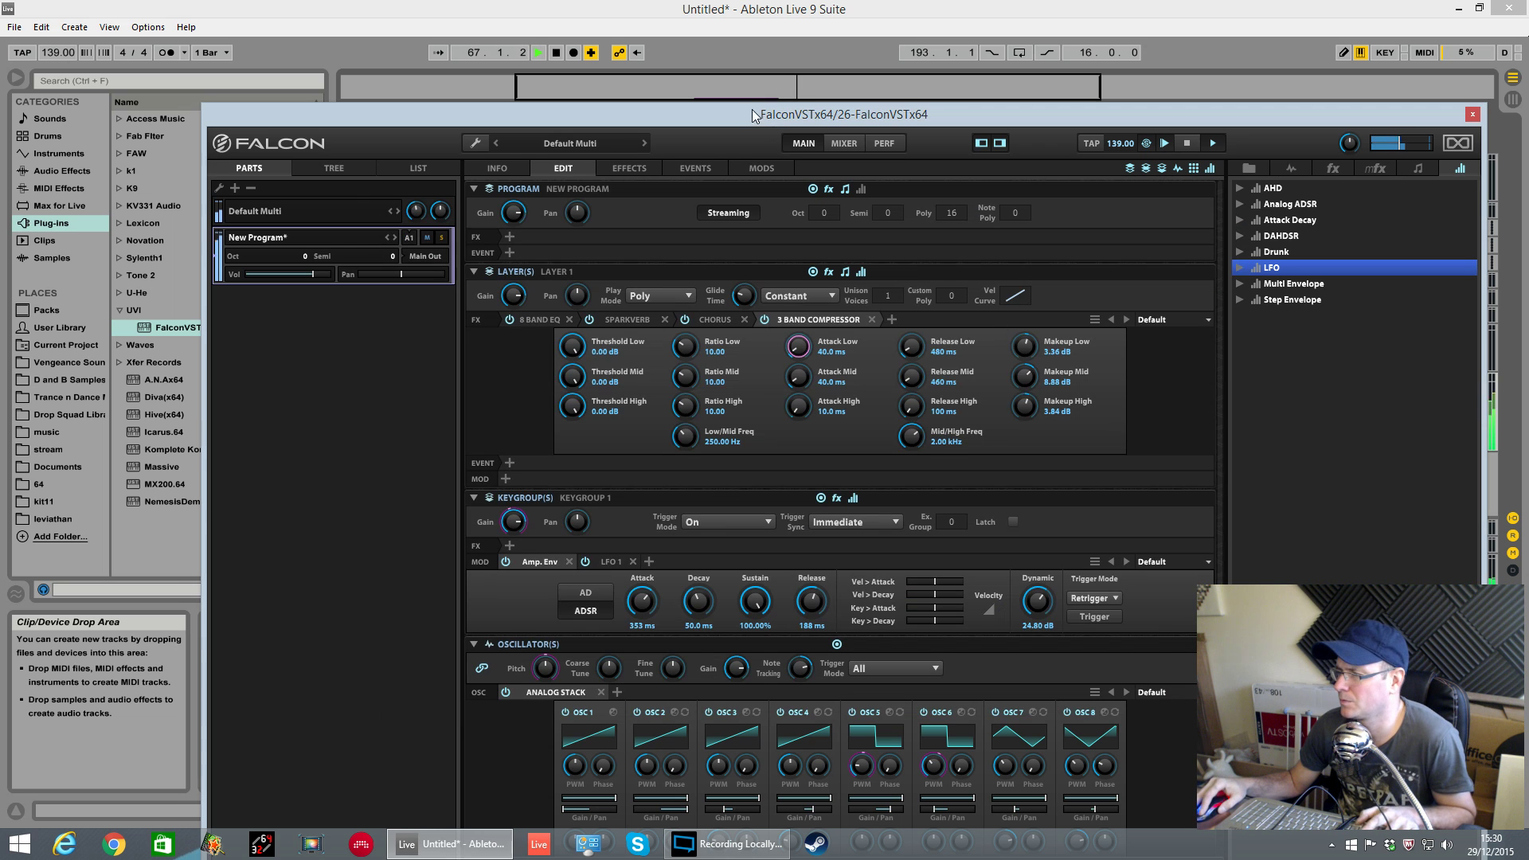
Reorder the layer's effect chain to Chorus, 8 Band EQ, 3 Band Compressor and SparkVerb.
{"action": "left_click_drag", "start_coordinate": [740, 113], "coordinate": [722, 67]}
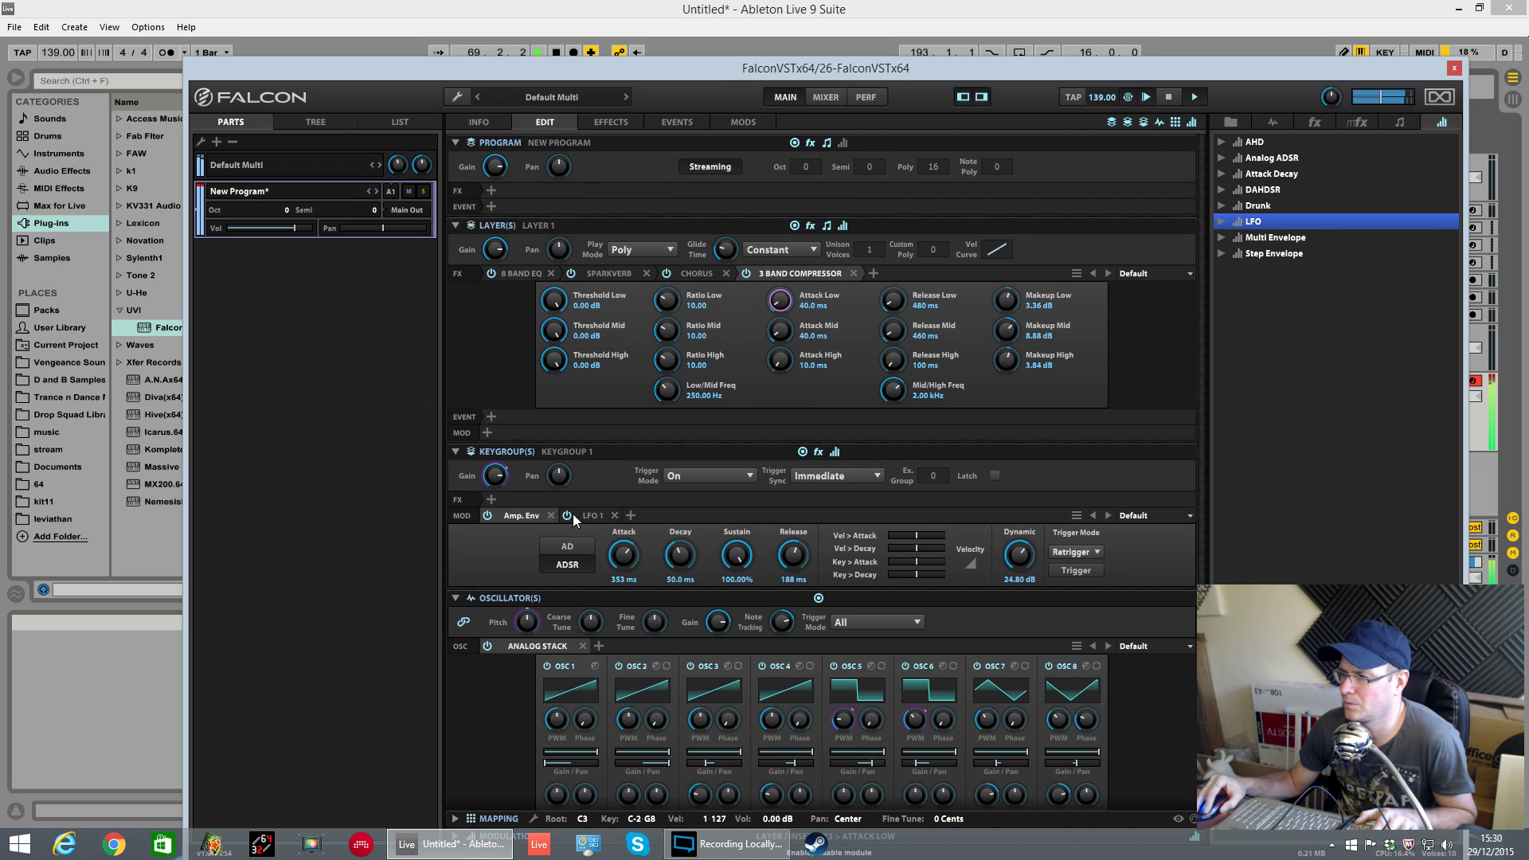
{"action": "left_click_drag", "start_coordinate": [539, 276], "coordinate": [955, 269]}
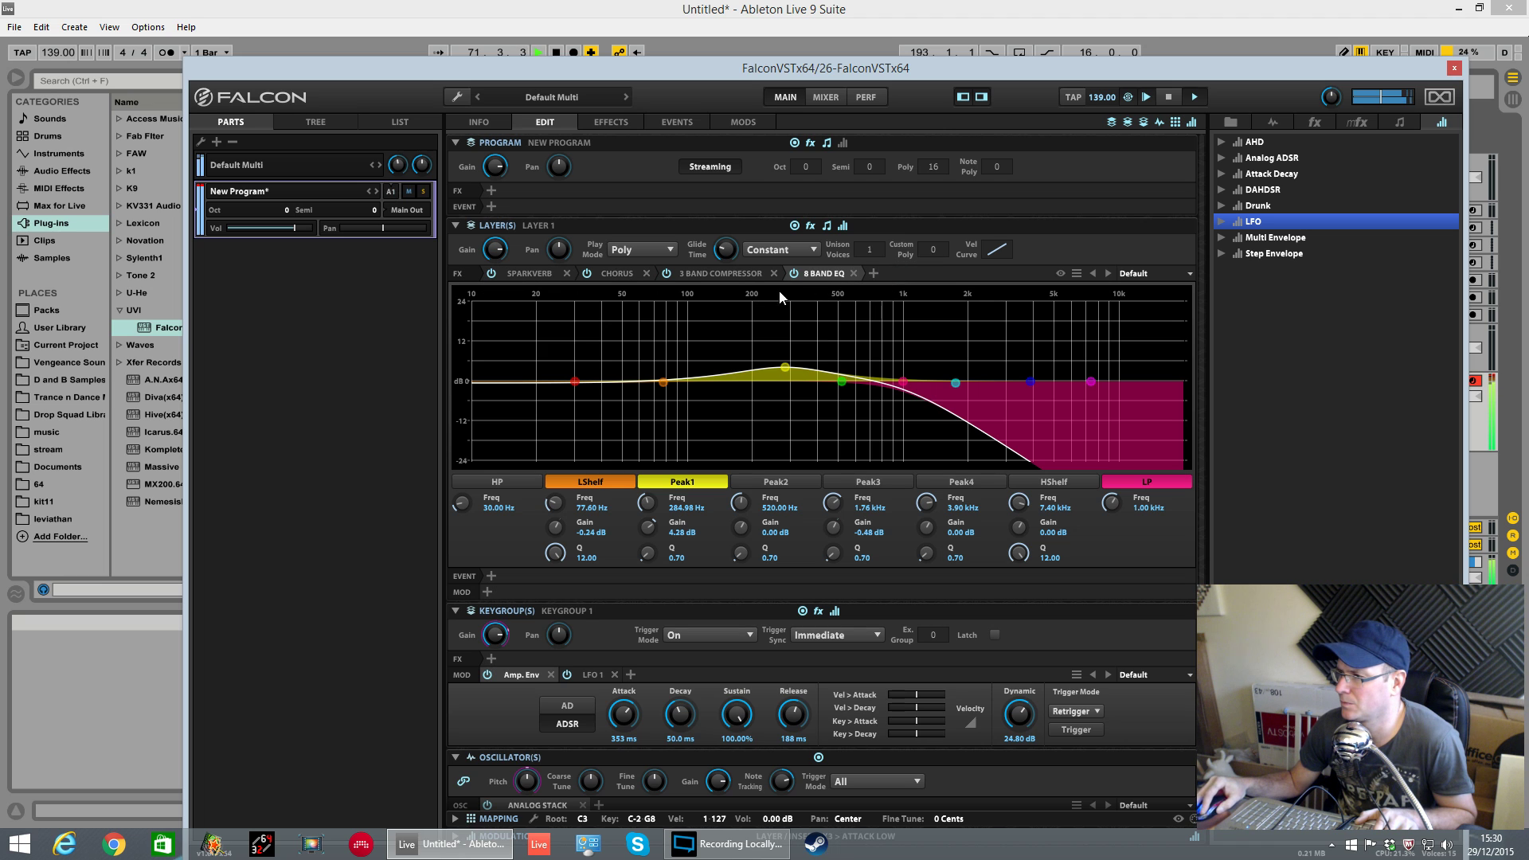
{"action": "left_click_drag", "start_coordinate": [716, 273], "coordinate": [981, 271]}
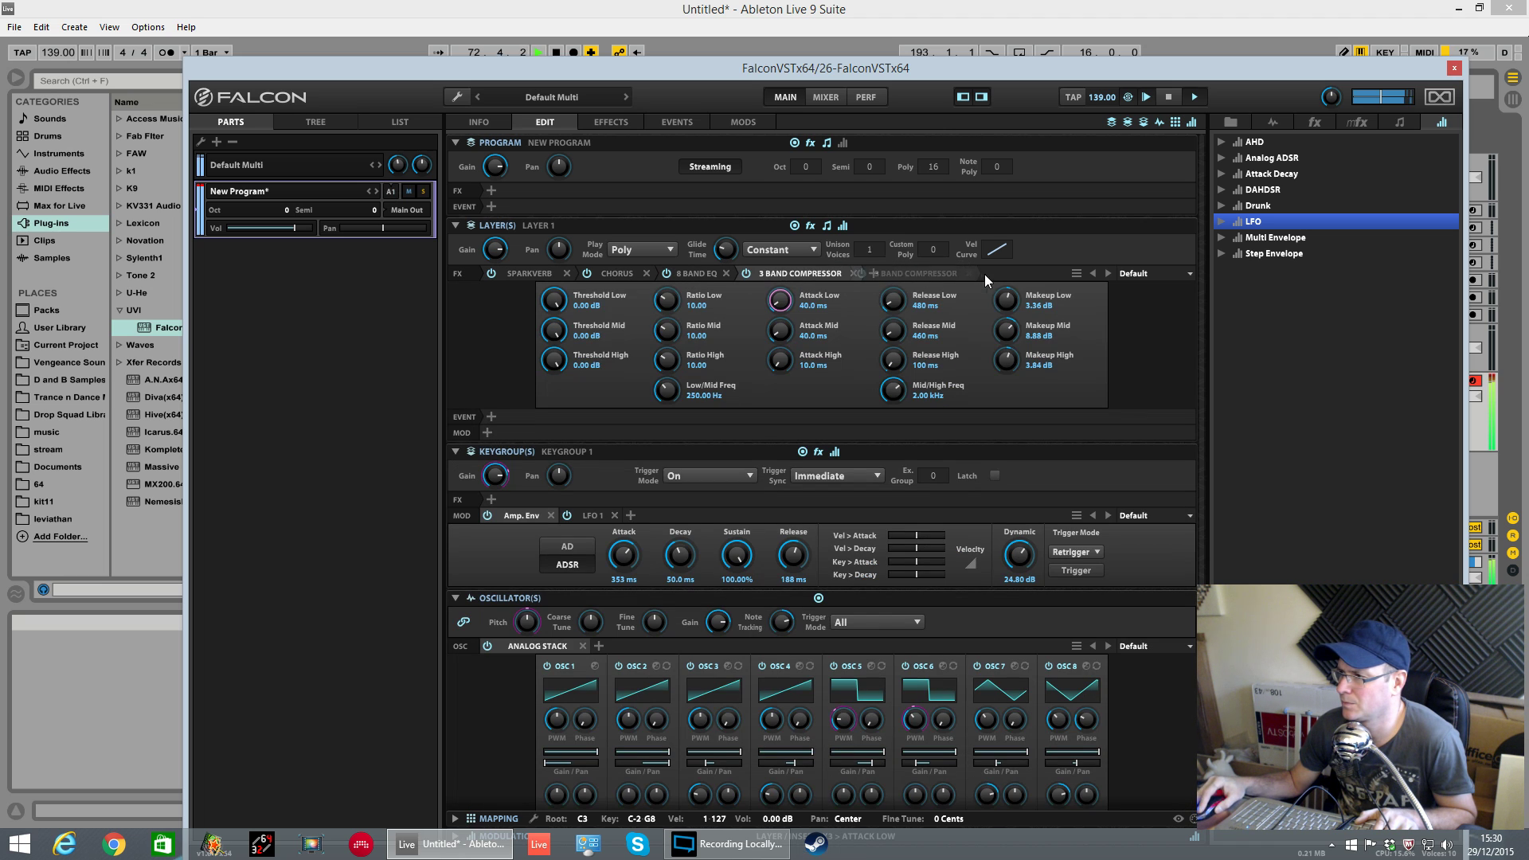
{"action": "left_click_drag", "start_coordinate": [613, 274], "coordinate": [535, 272]}
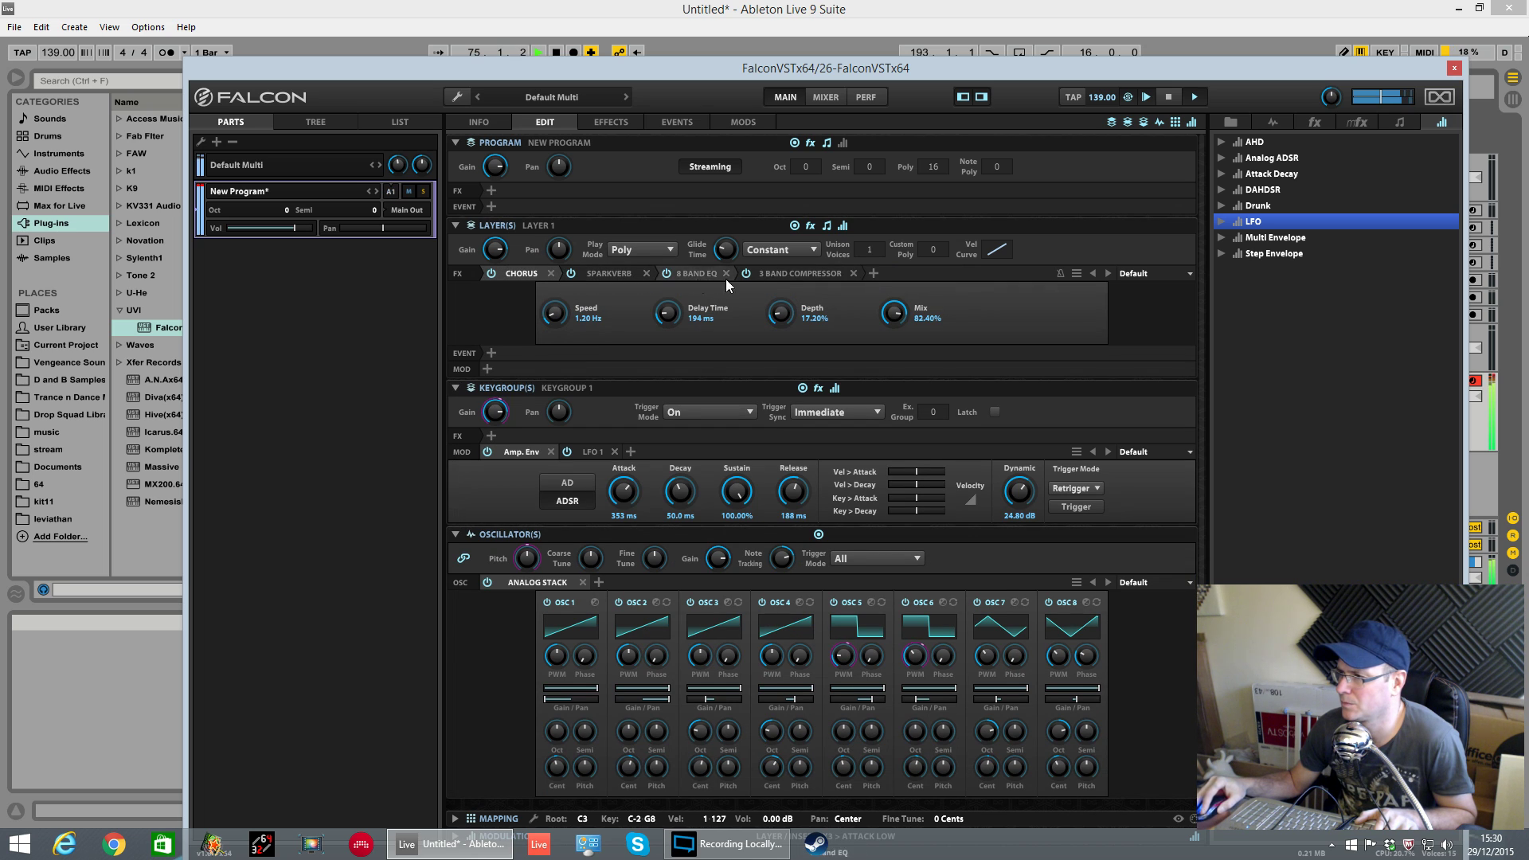
{"action": "left_click_drag", "start_coordinate": [705, 275], "coordinate": [777, 290]}
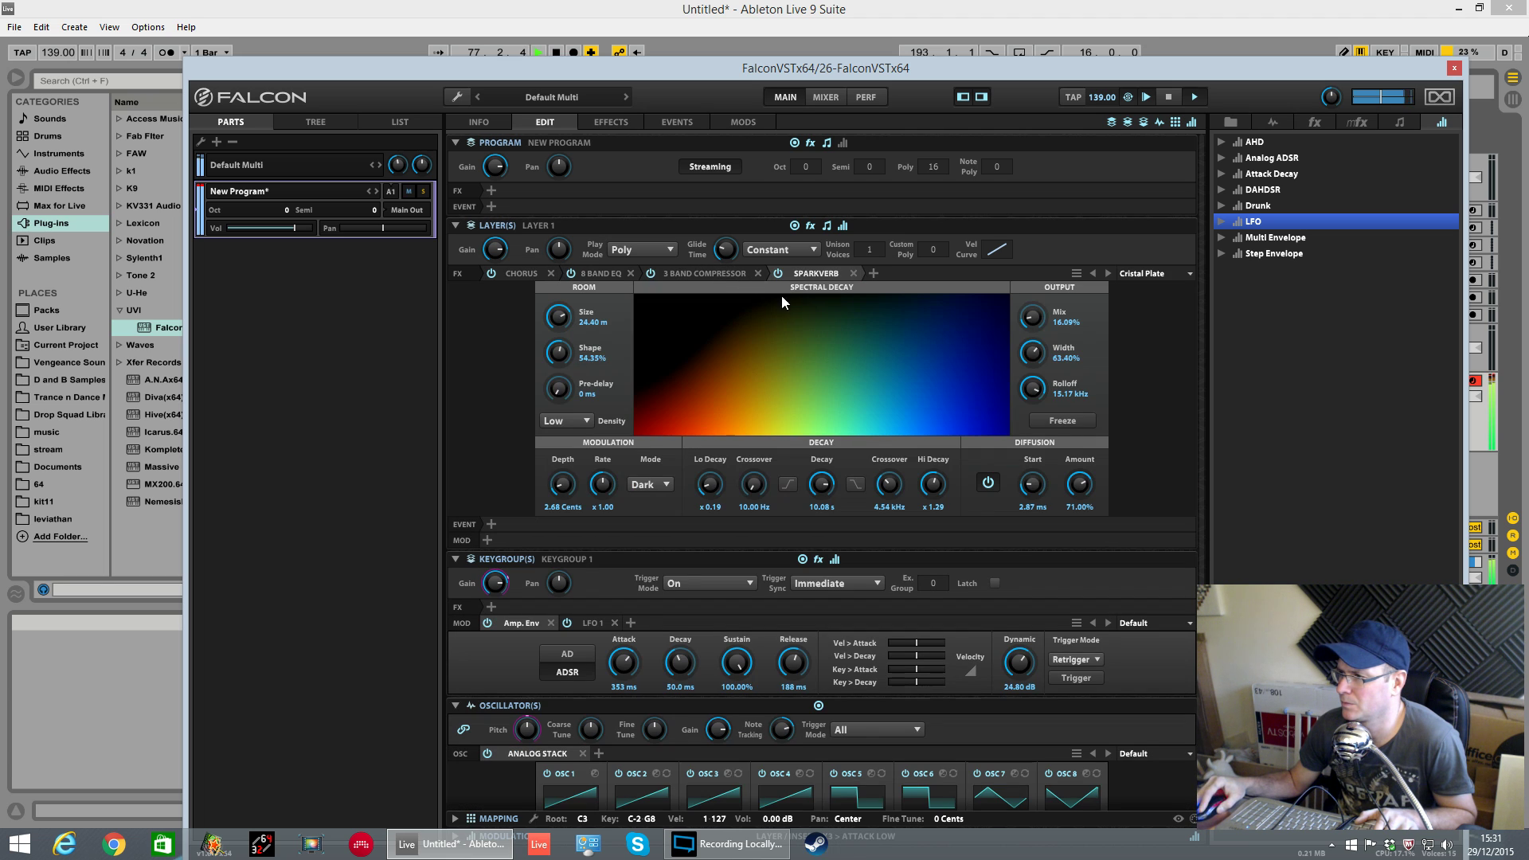
Move the 3 Band Compressor behind SparkVerb in the layer's effect chain and raise the 8 Band EQ's low-pass frequency to 1.79 kHz.
{"action": "left_click", "coordinate": [737, 274]}
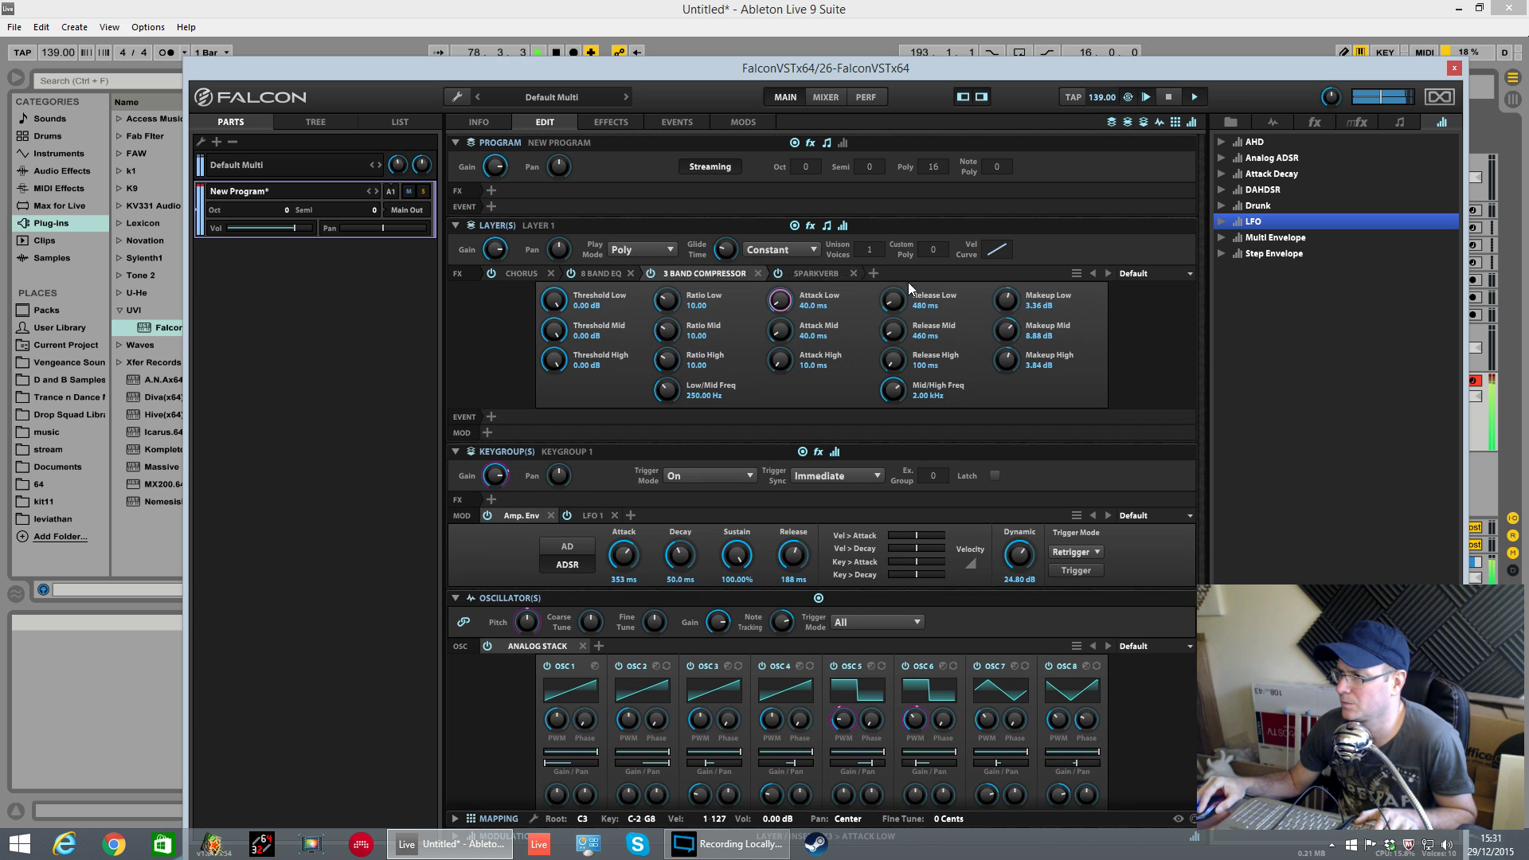
{"action": "left_click_drag", "start_coordinate": [718, 277], "coordinate": [971, 277]}
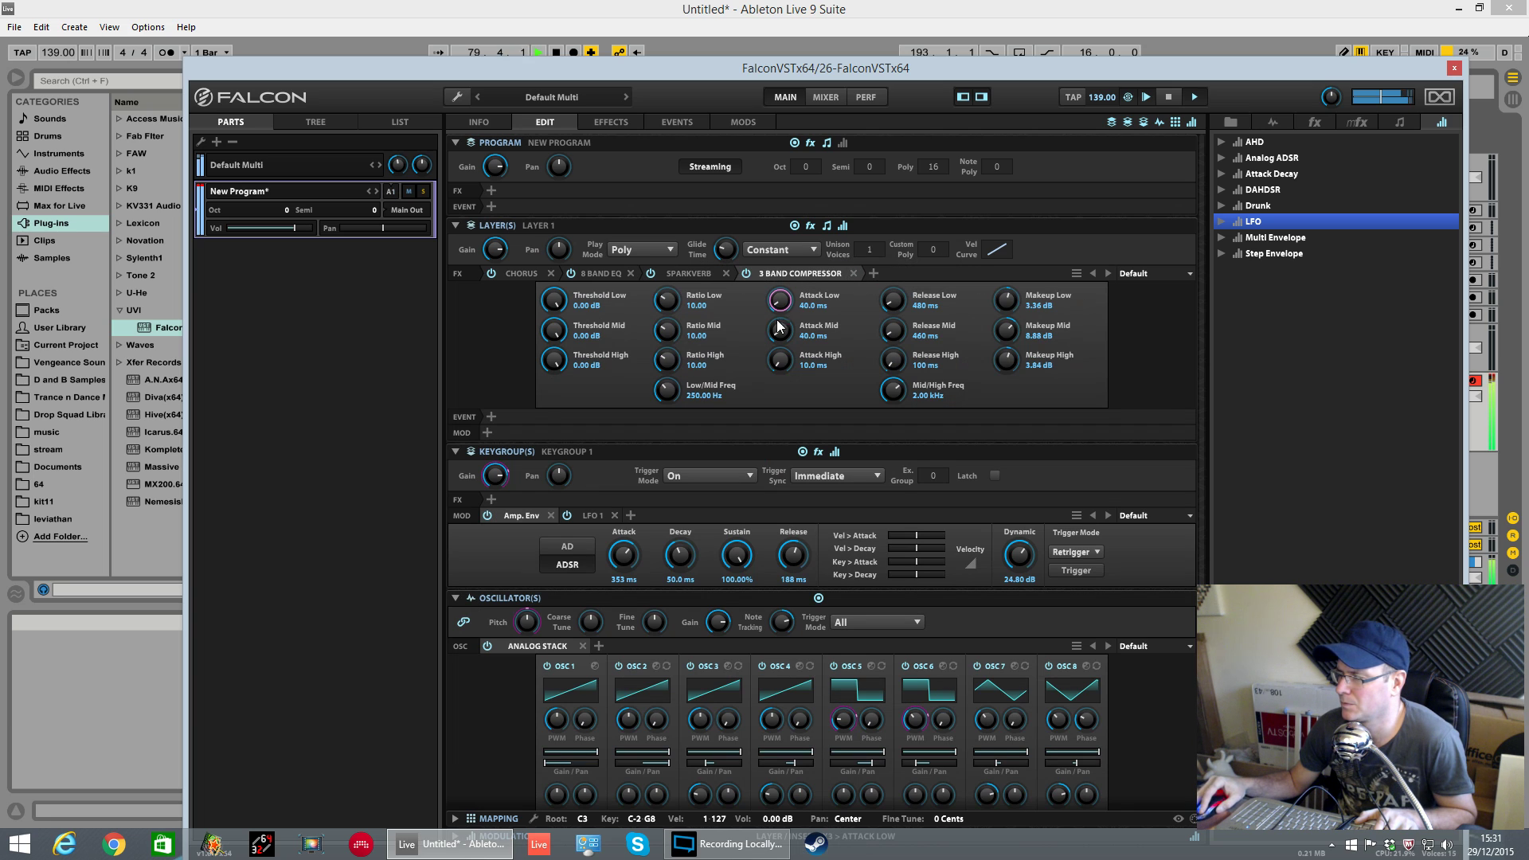
{"action": "left_click", "coordinate": [621, 273]}
{"action": "left_click_drag", "start_coordinate": [910, 388], "coordinate": [955, 382]}
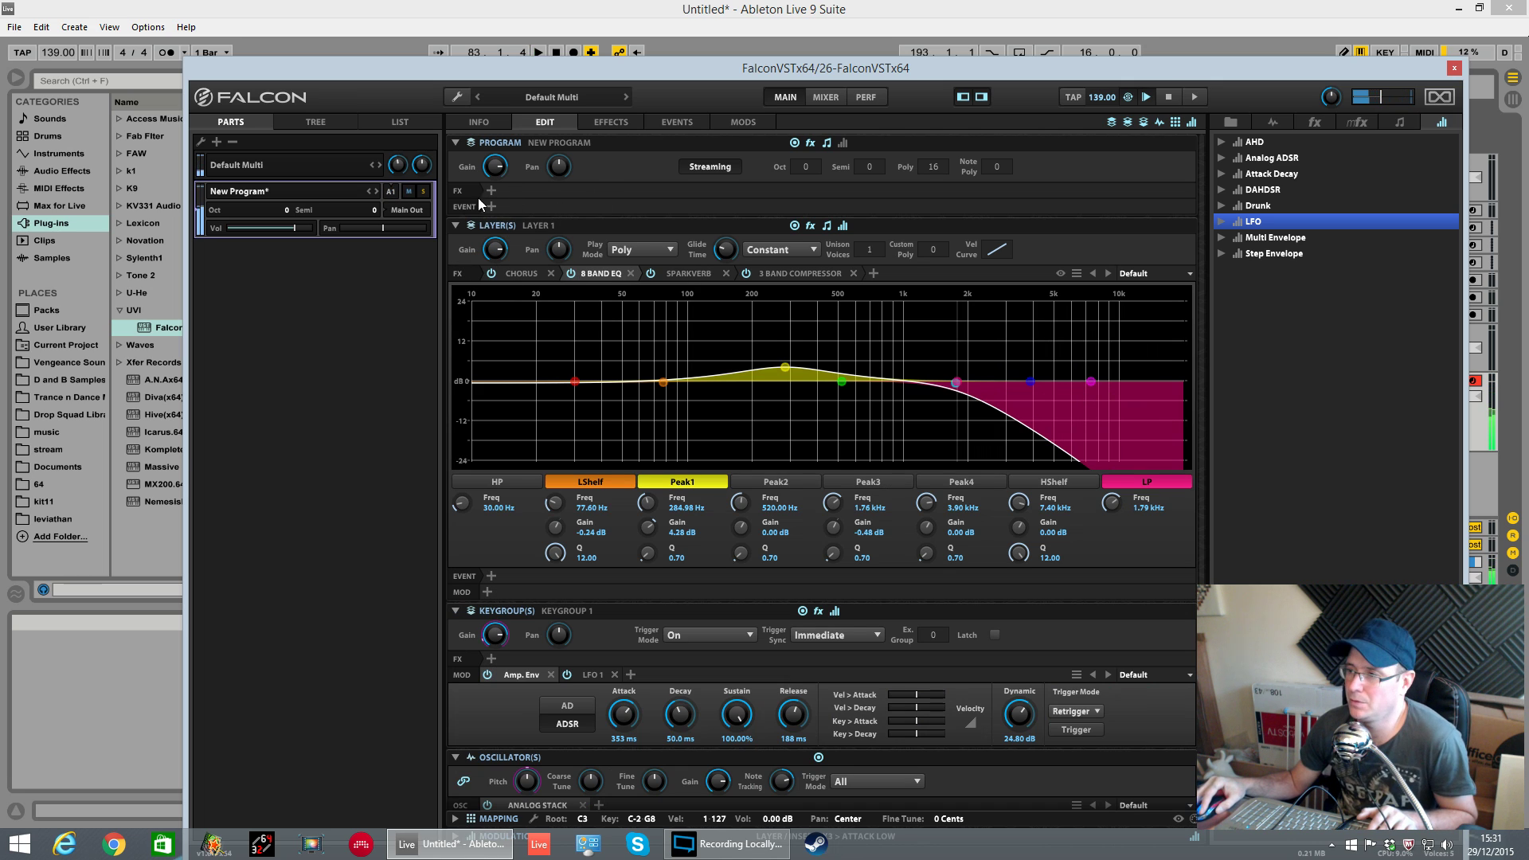
Collapse the program and layer sections to review the keygroup envelope and the Analog Stack oscillators.
{"action": "left_click", "coordinate": [454, 143]}
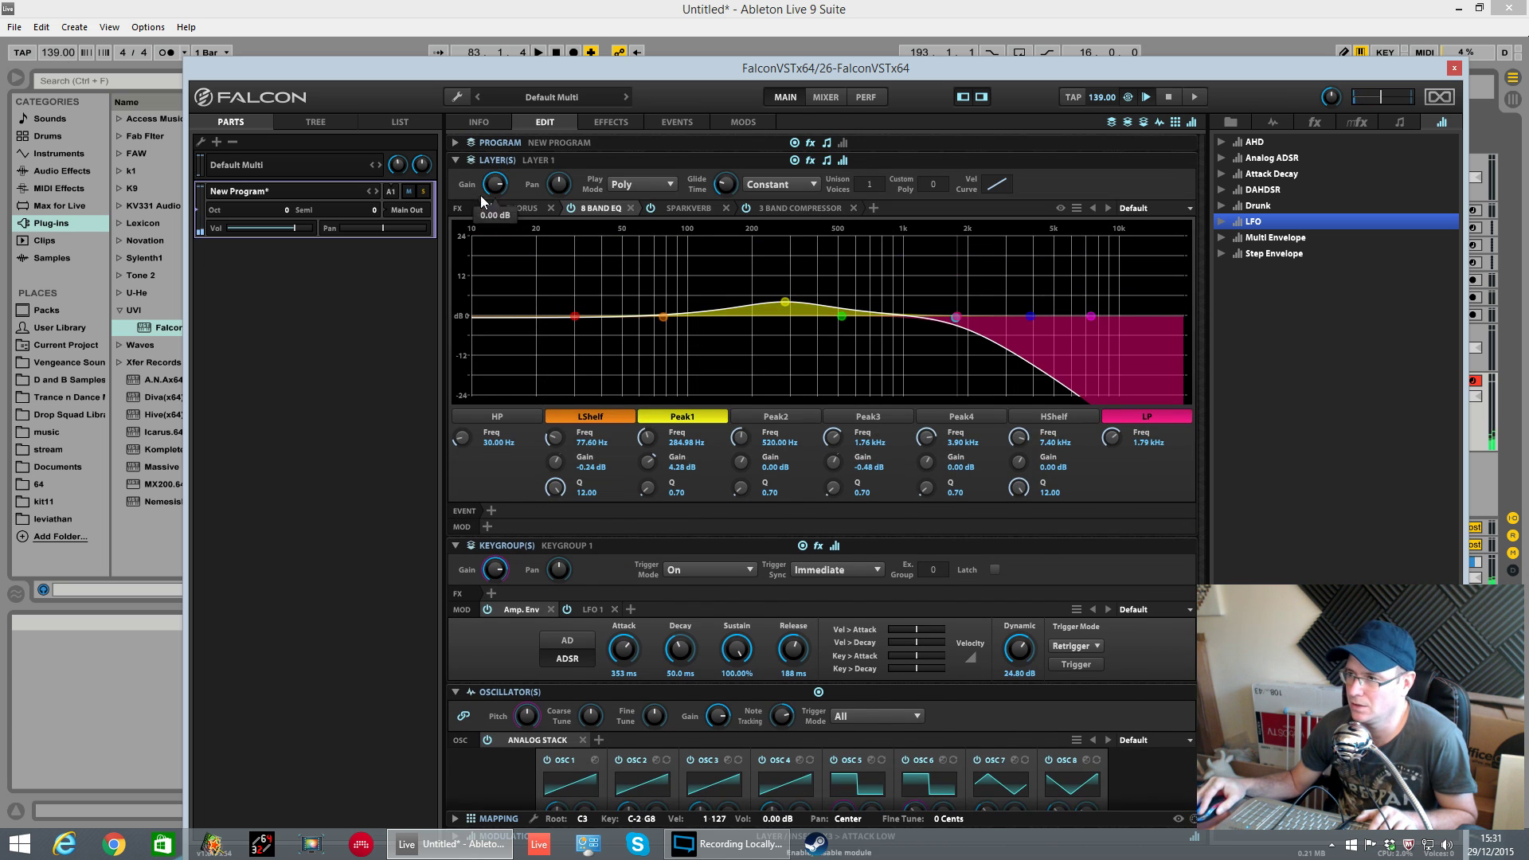
{"action": "left_click", "coordinate": [456, 160]}
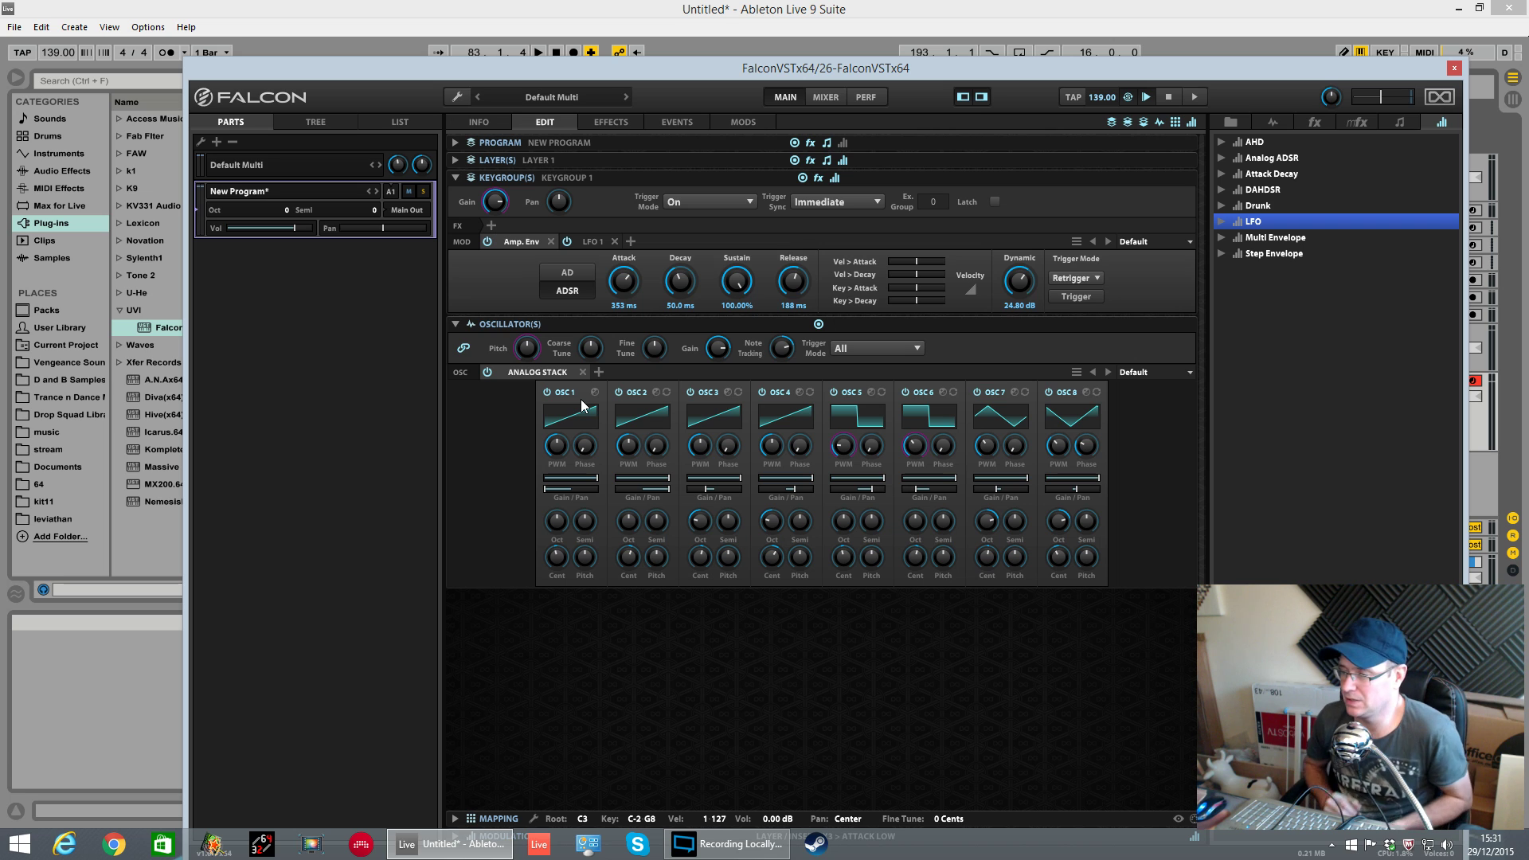
{"action": "mouse_move", "coordinate": [923, 448]}
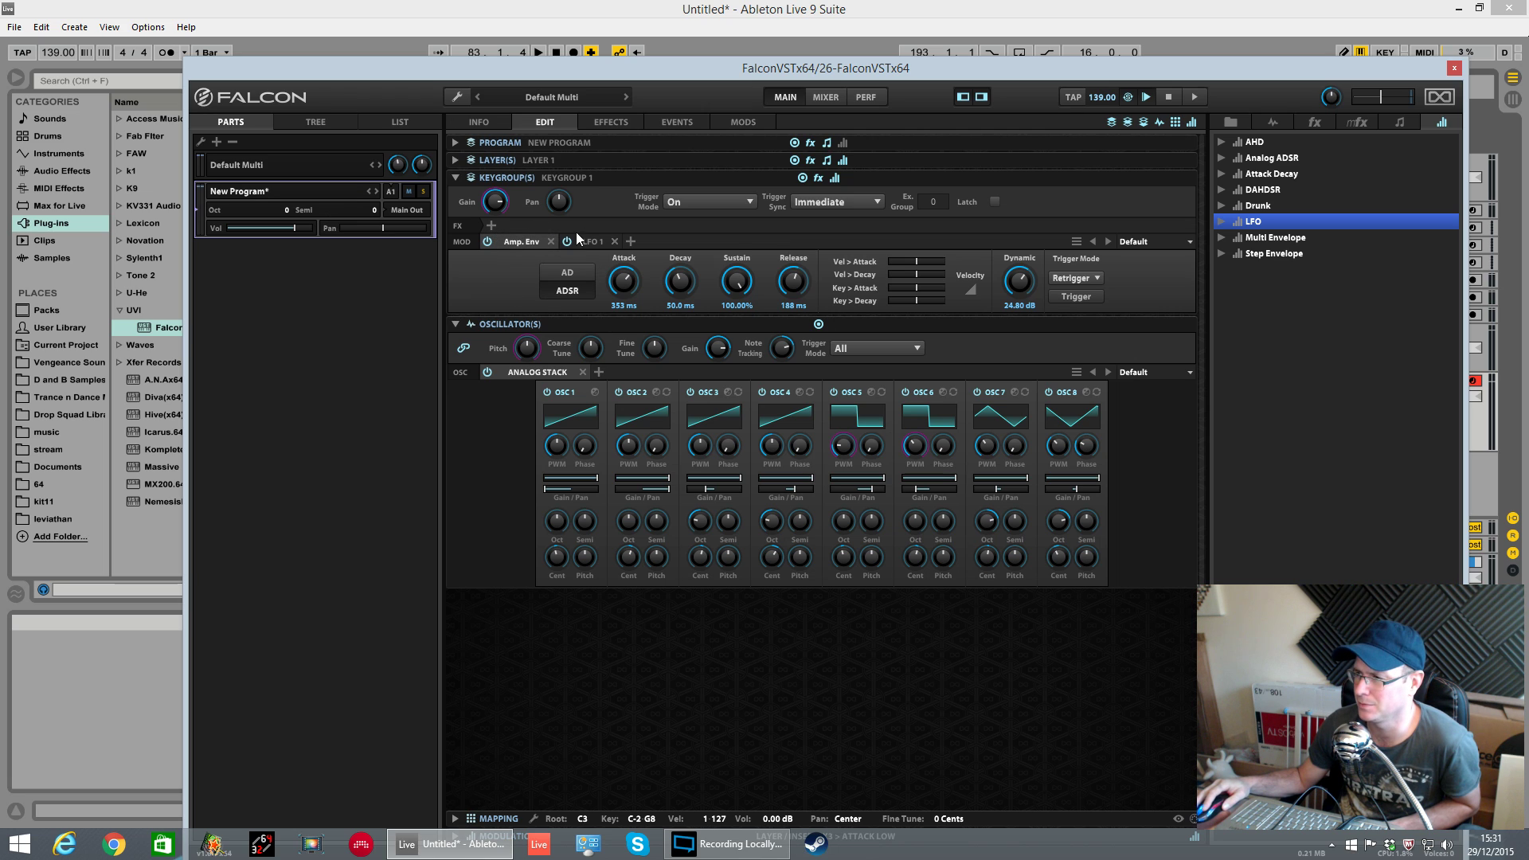
{"action": "mouse_move", "coordinate": [676, 257]}
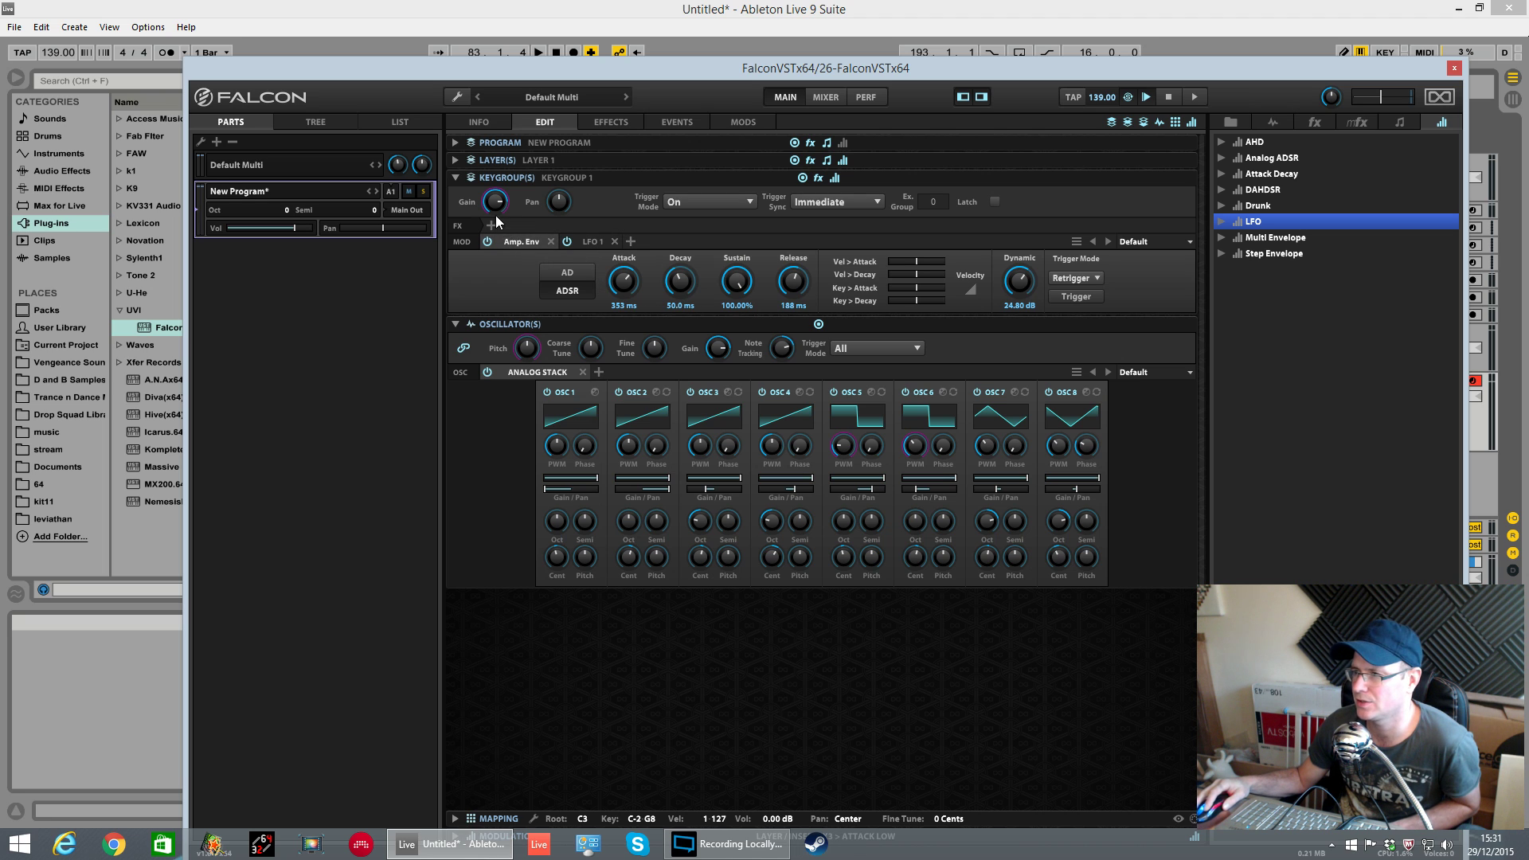
Expand the layer, replay the clip and set its chorus to 1.52 Hz speed, 610 ms delay time, 52.00% depth and 73.60% mix.
{"action": "left_click", "coordinate": [456, 160]}
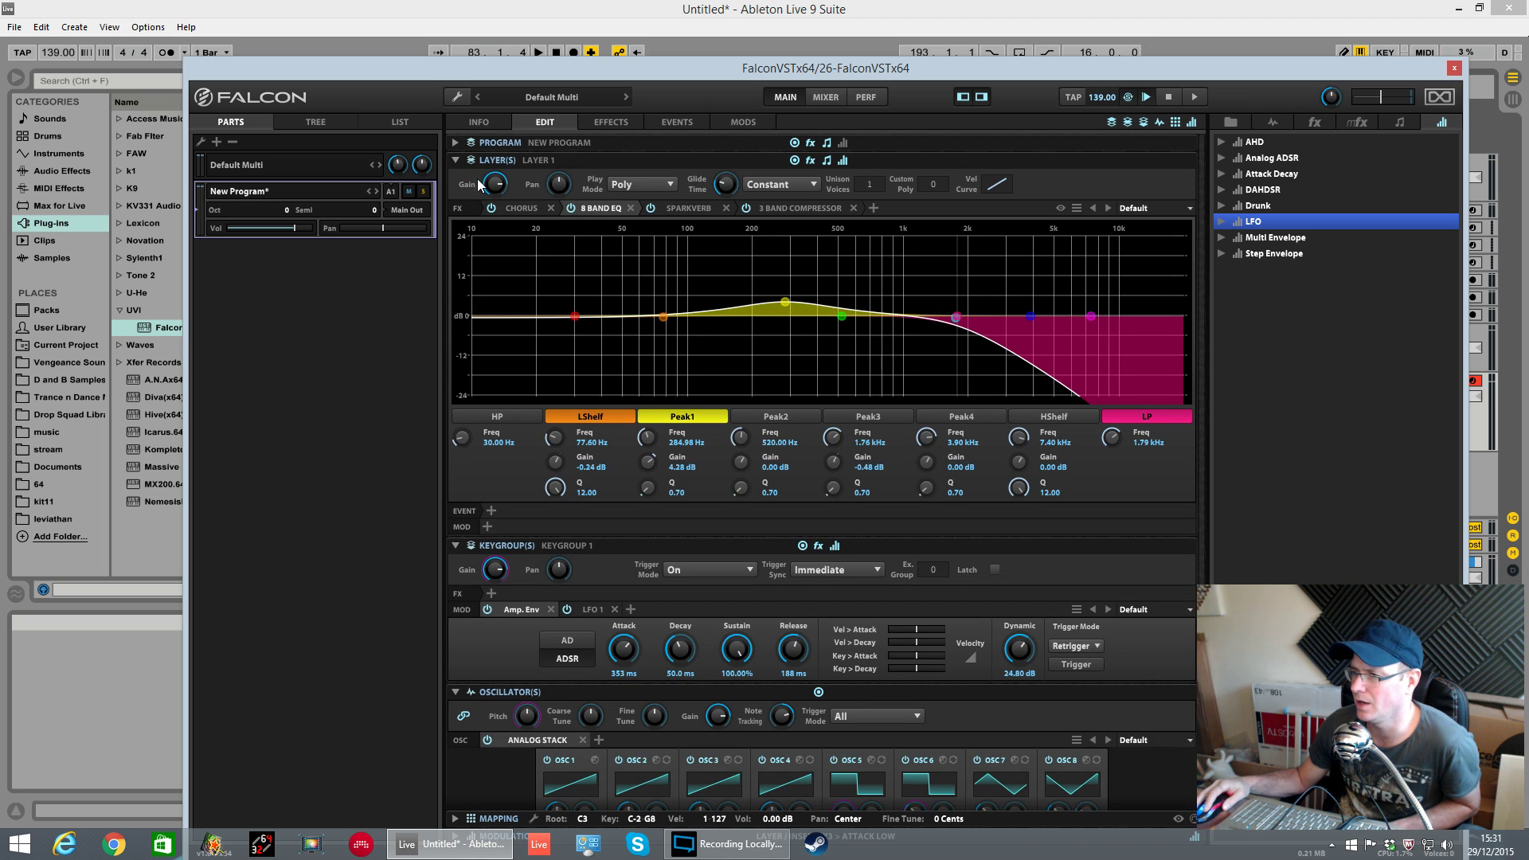
{"action": "left_click", "coordinate": [522, 207]}
{"action": "key", "text": "space"}
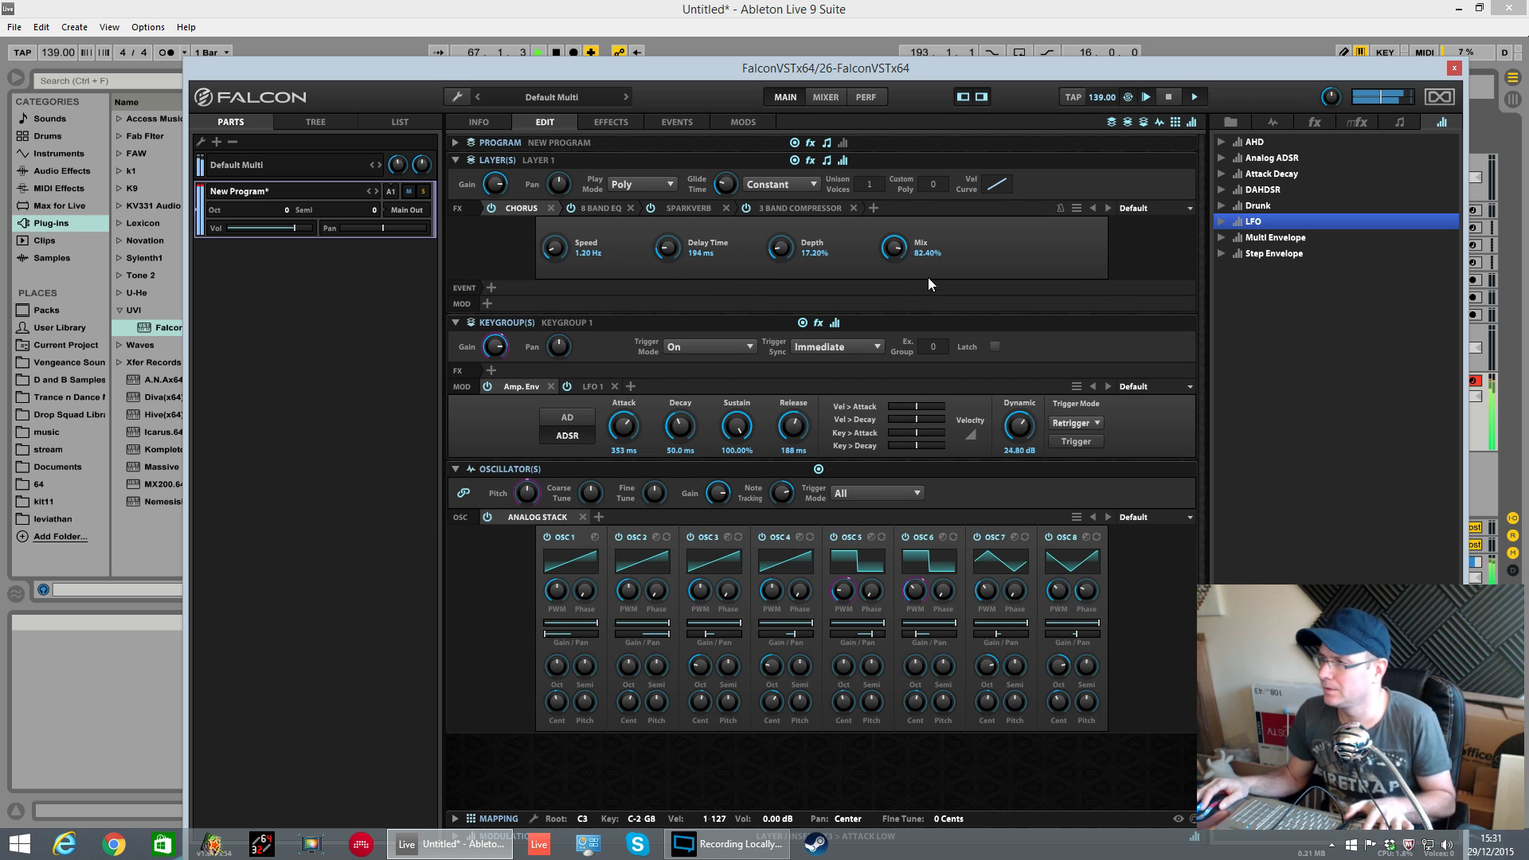
{"action": "left_click_drag", "start_coordinate": [678, 255], "coordinate": [675, 246]}
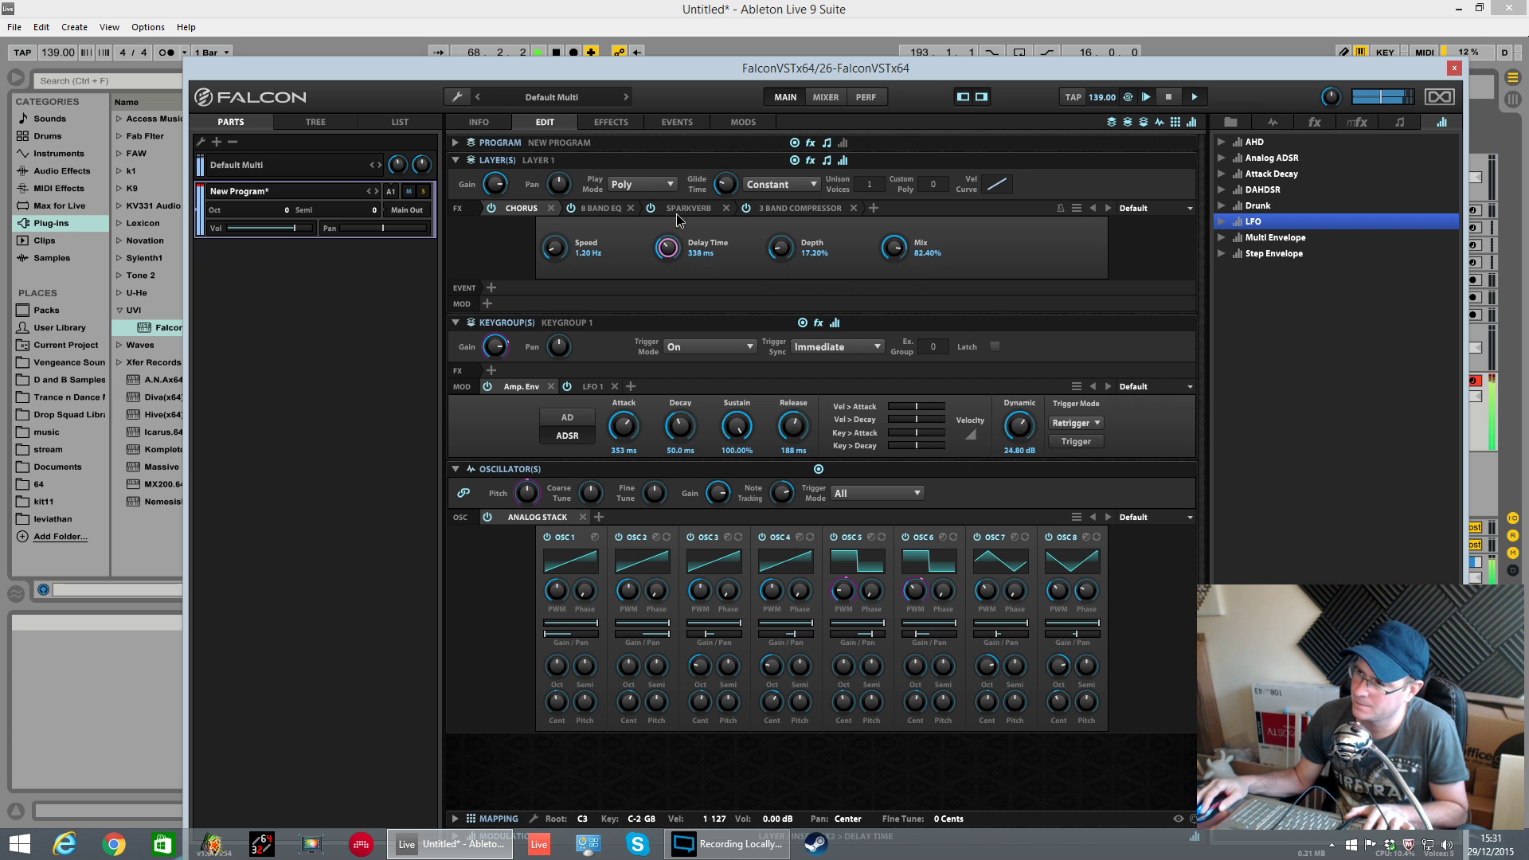
{"action": "left_click_drag", "start_coordinate": [890, 247], "coordinate": [902, 279]}
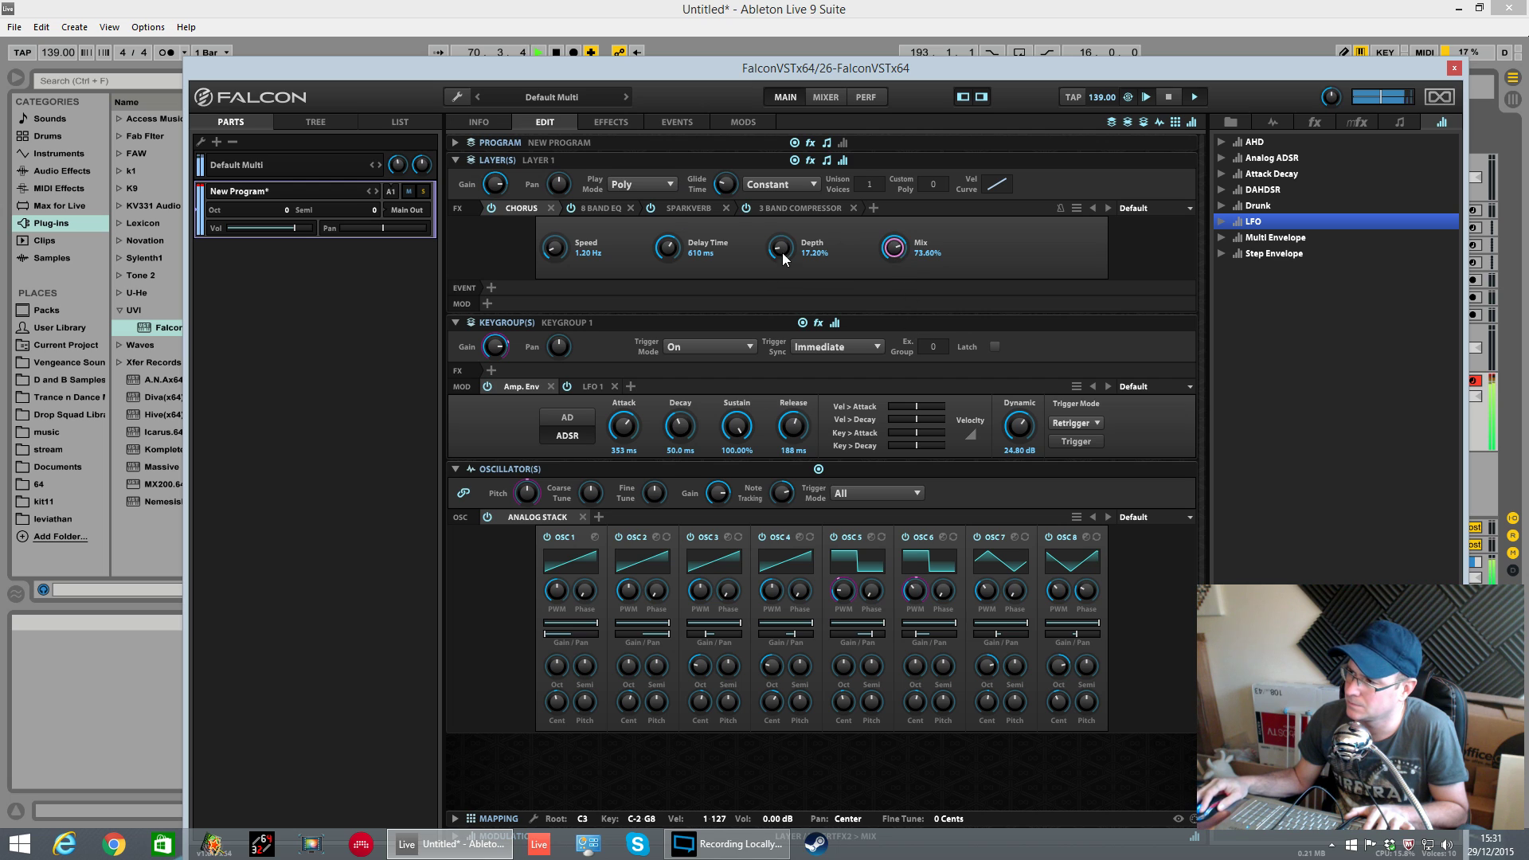
{"action": "left_click", "coordinate": [553, 250]}
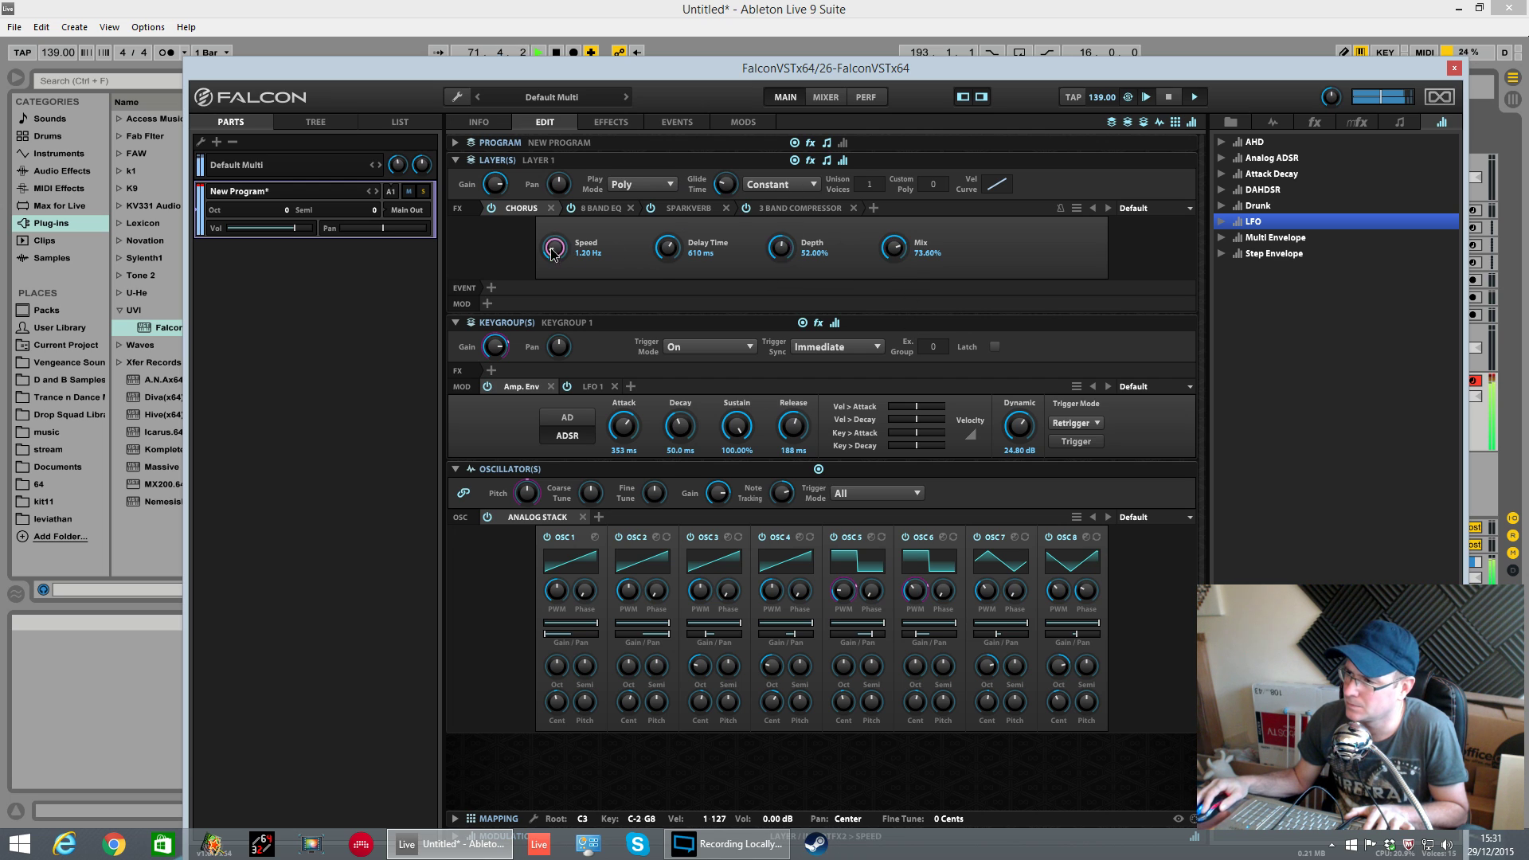
{"action": "left_click_drag", "start_coordinate": [562, 239], "coordinate": [556, 298]}
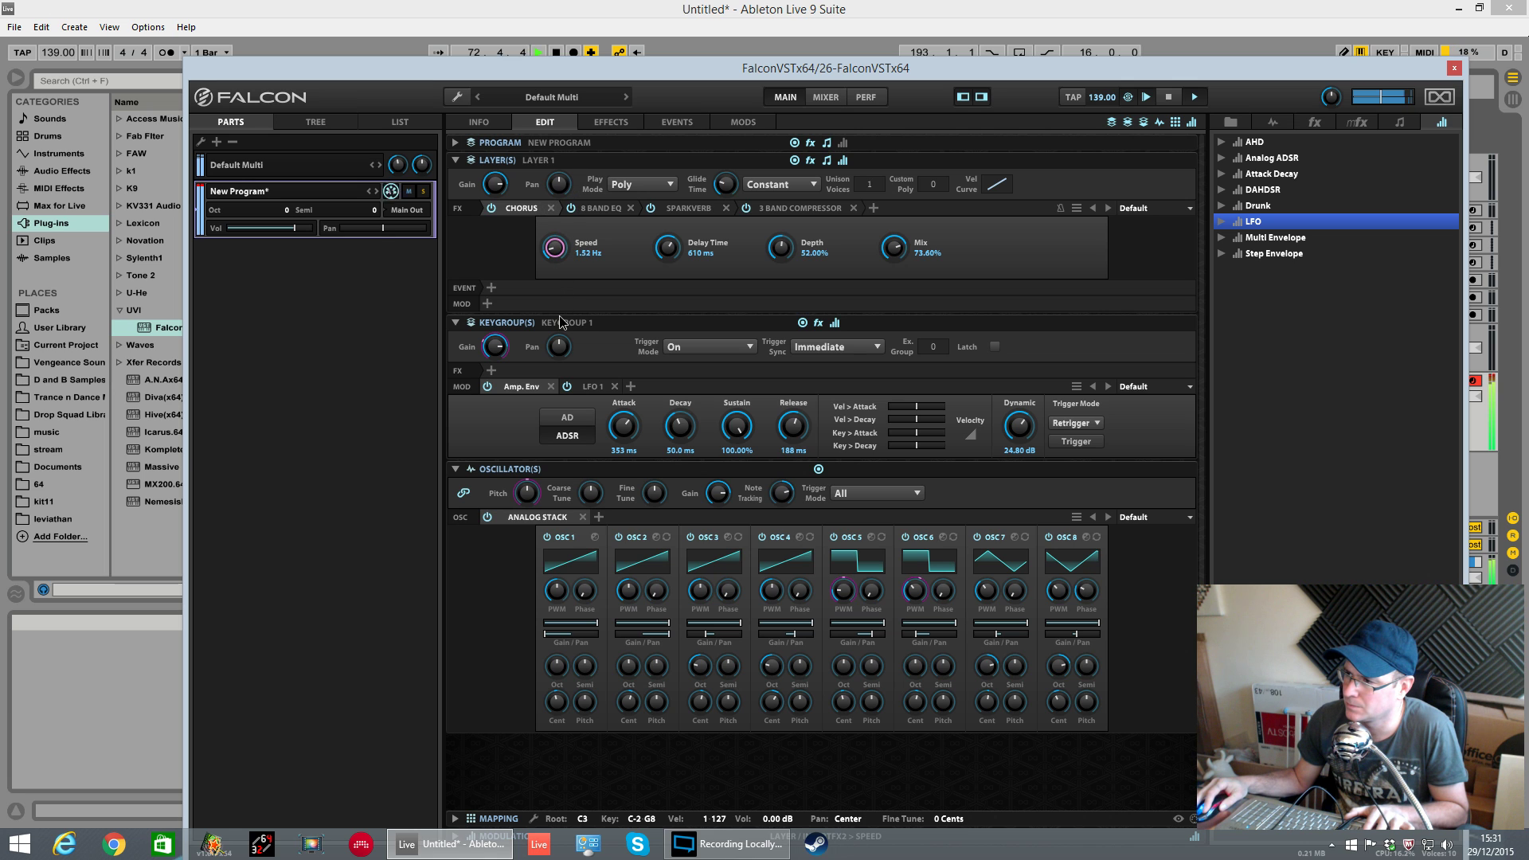
Reduce the layer chorus to a delay time of 142 ms, a depth of 23.60% and a mix of 55.60%.
{"action": "left_click_drag", "start_coordinate": [667, 250], "coordinate": [669, 276]}
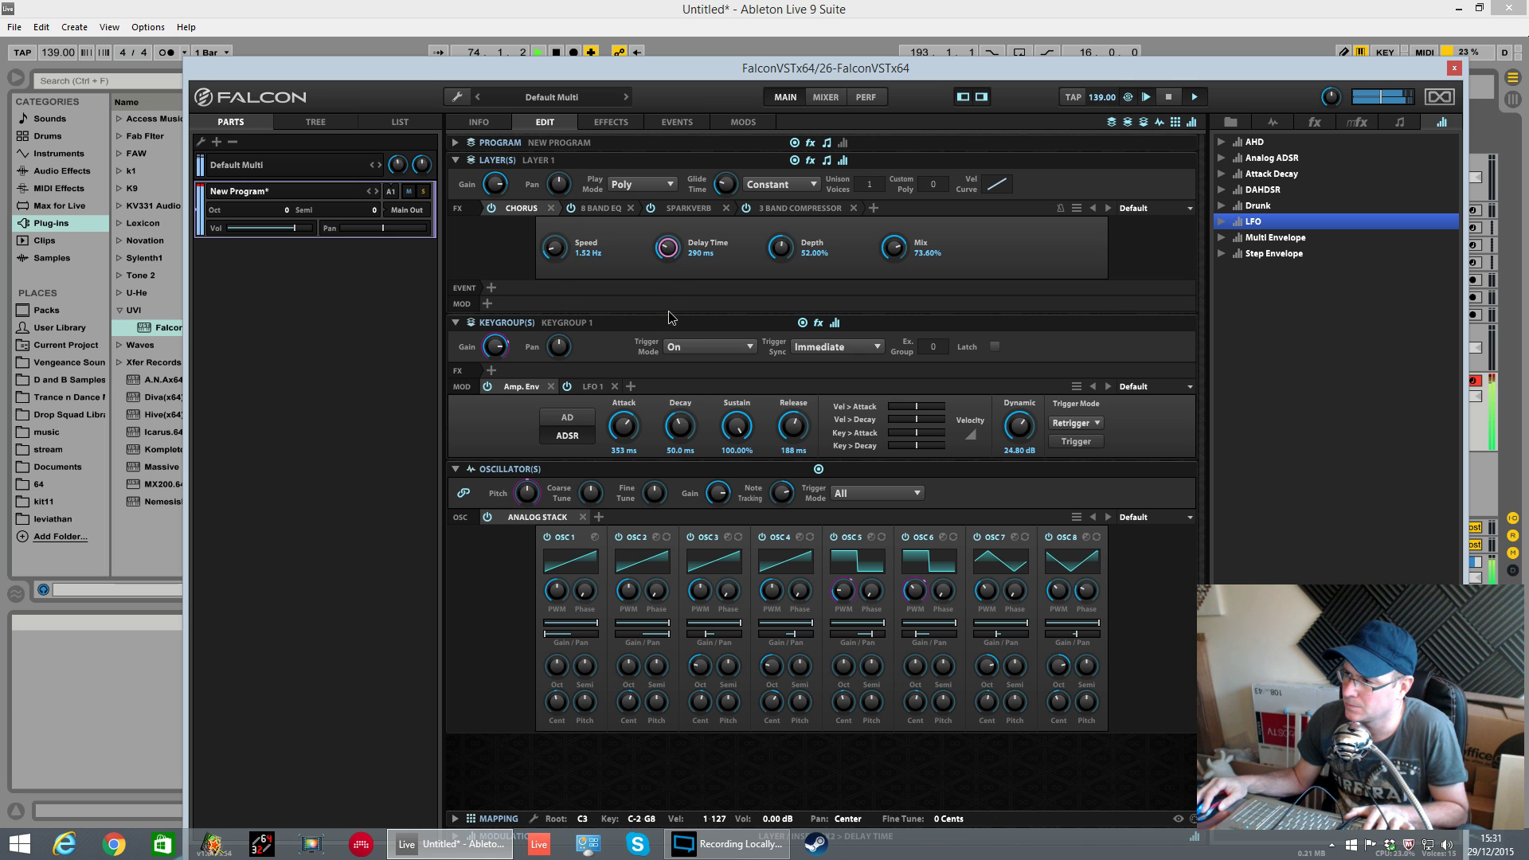
{"action": "left_click_drag", "start_coordinate": [674, 349], "coordinate": [786, 315]}
{"action": "left_click_drag", "start_coordinate": [895, 249], "coordinate": [899, 292]}
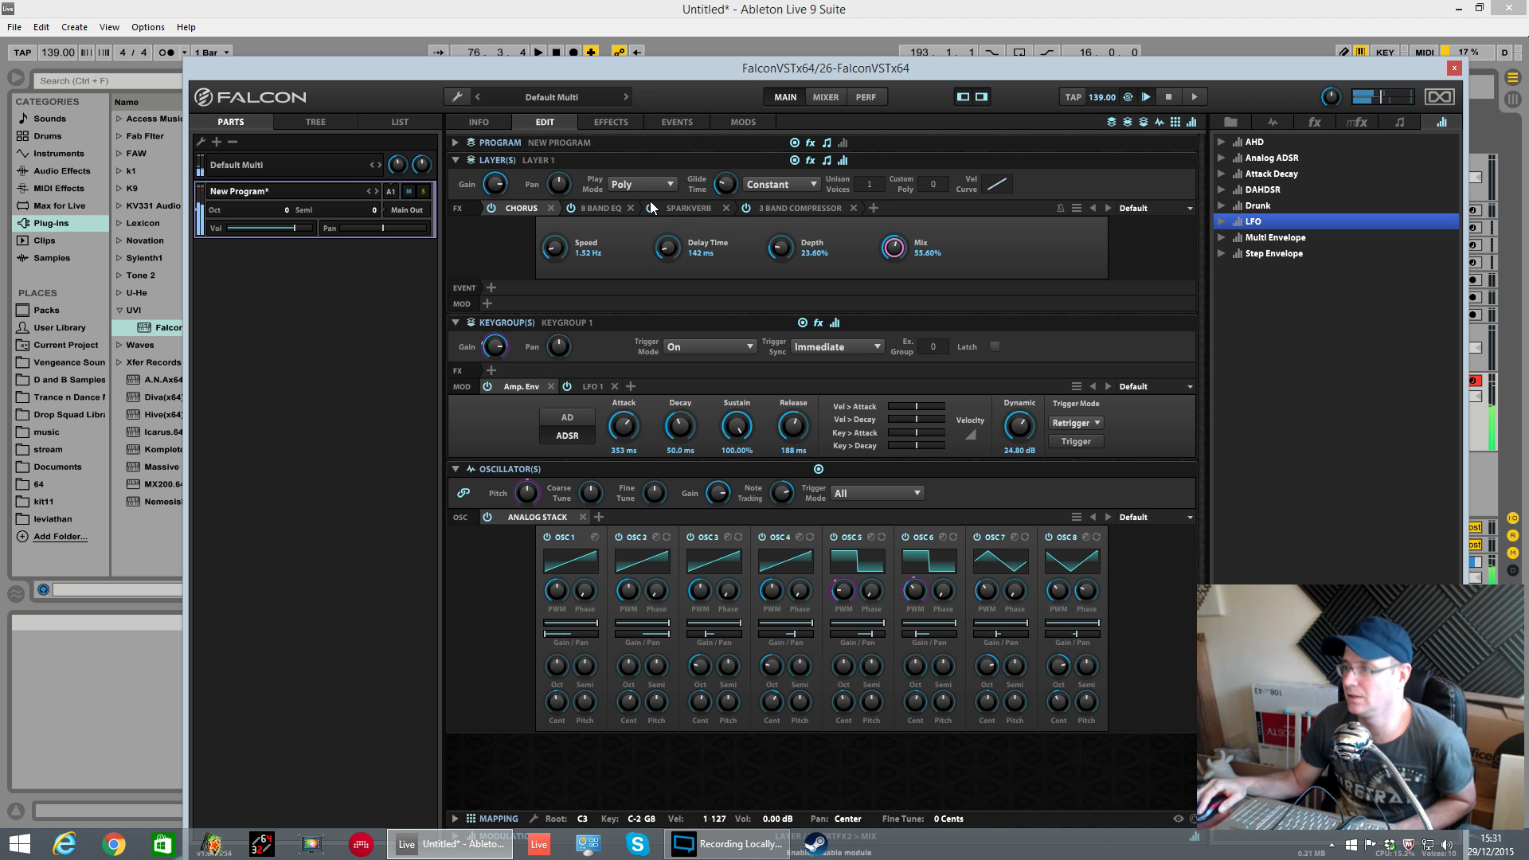
Show the layer's SparkVerb settings and move the Falcon window up to reveal its lower sections.
{"action": "left_click", "coordinate": [697, 207]}
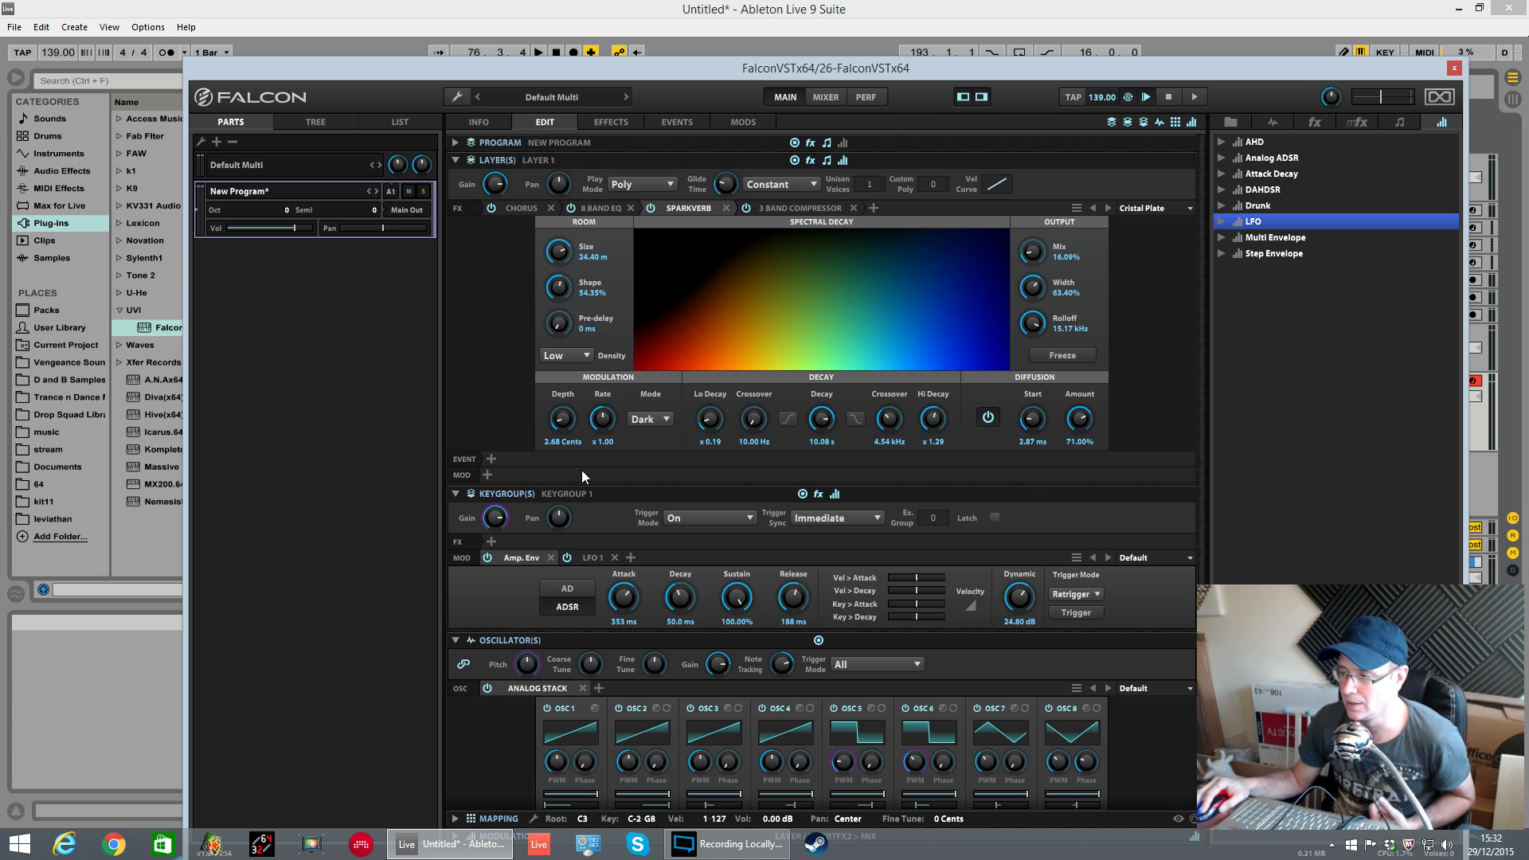
{"action": "left_click_drag", "start_coordinate": [1104, 70], "coordinate": [1111, 15]}
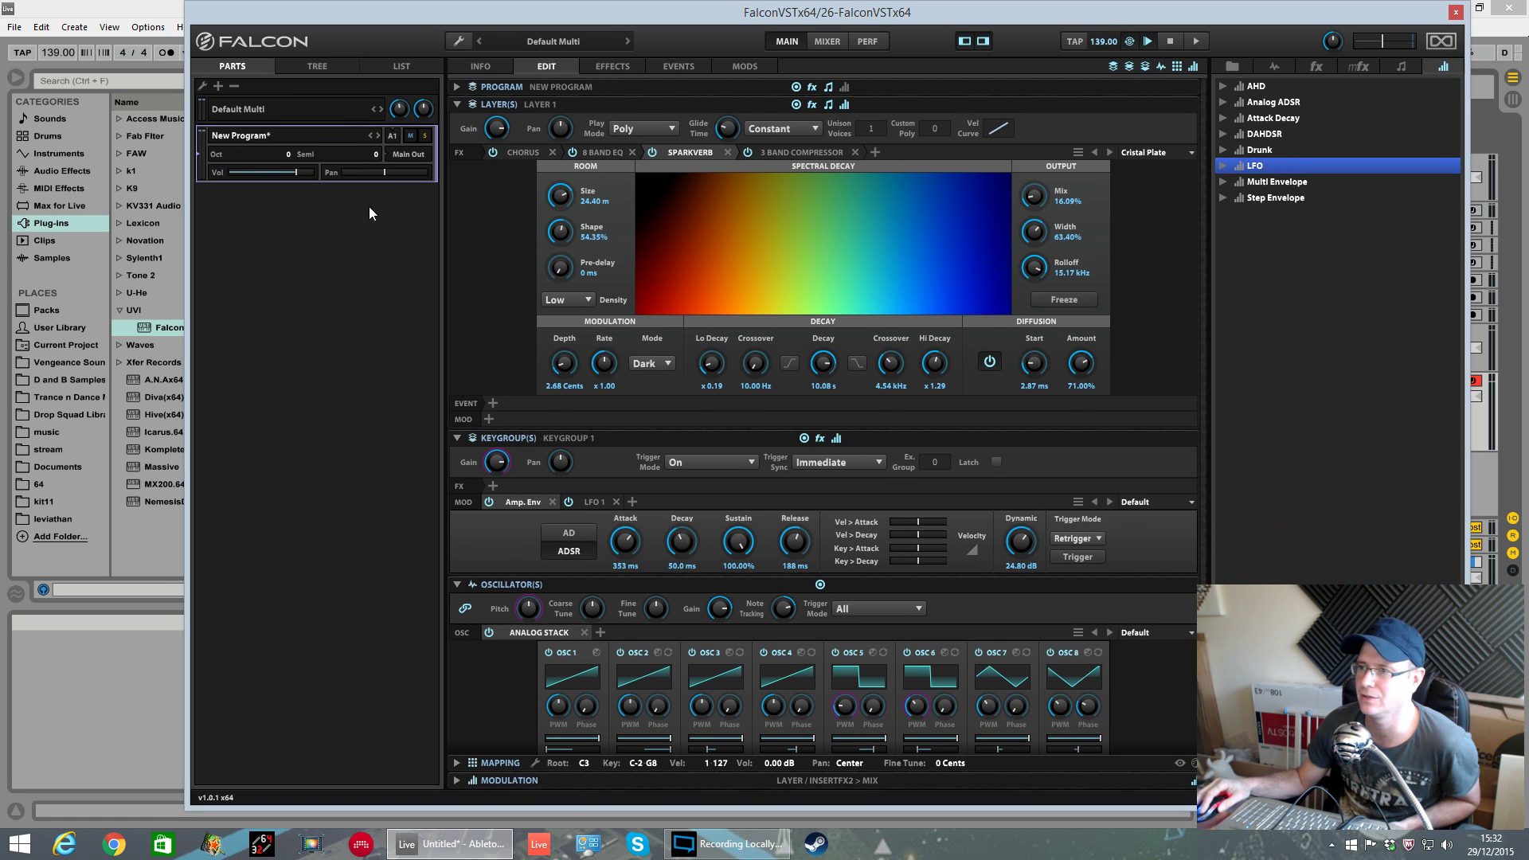